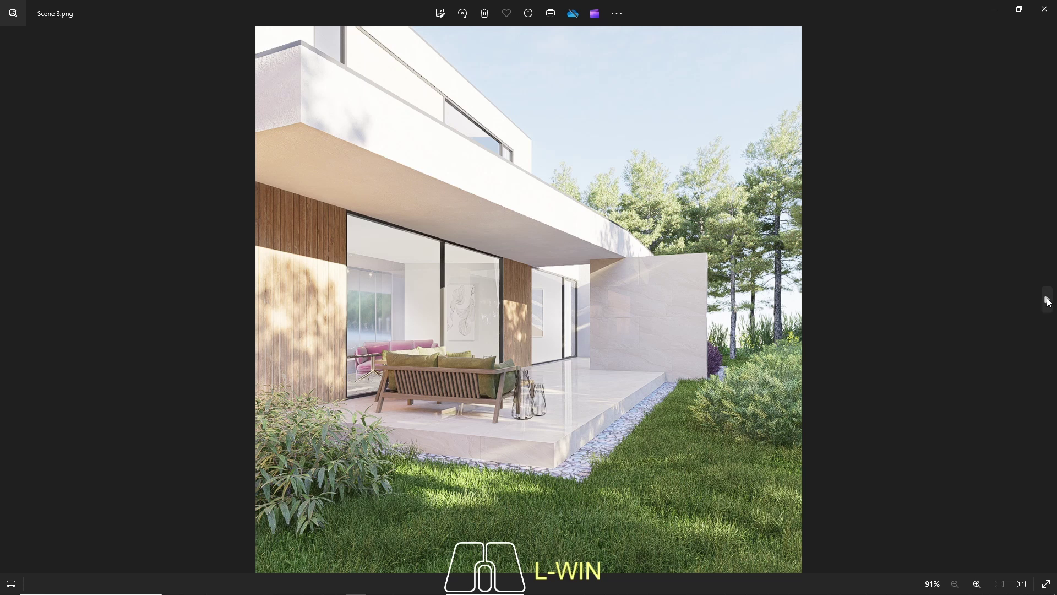
# Browse through the finished exterior renders of the house, including Scene 3 and Scene 4
pyautogui.click(1047, 299)
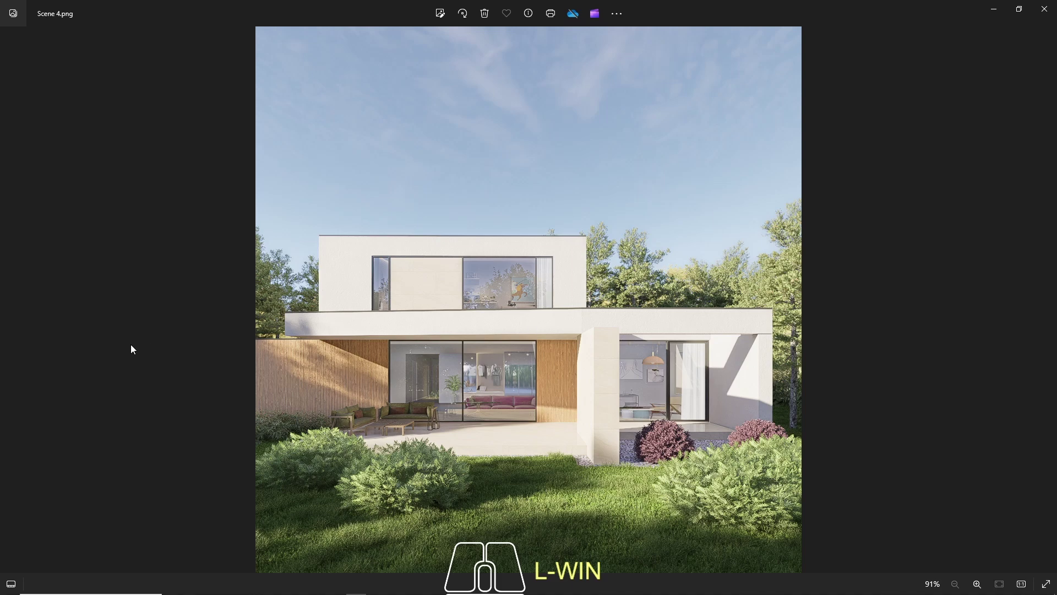
pyautogui.click(1045, 302)
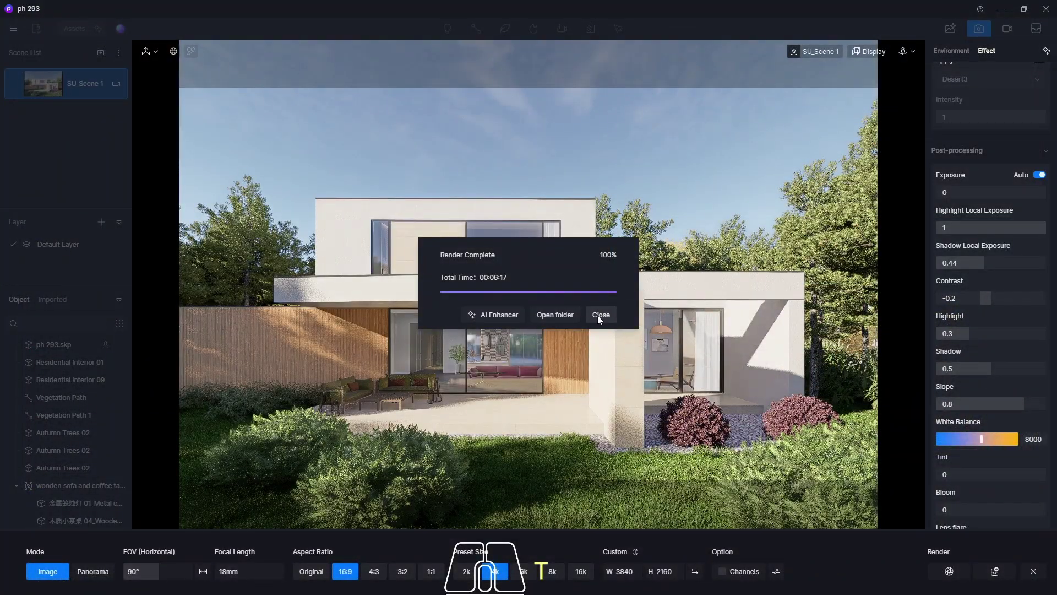
# Switch to the D5 Render project, dismiss the render completion dialog and leave image render mode
pyautogui.click(598, 316)
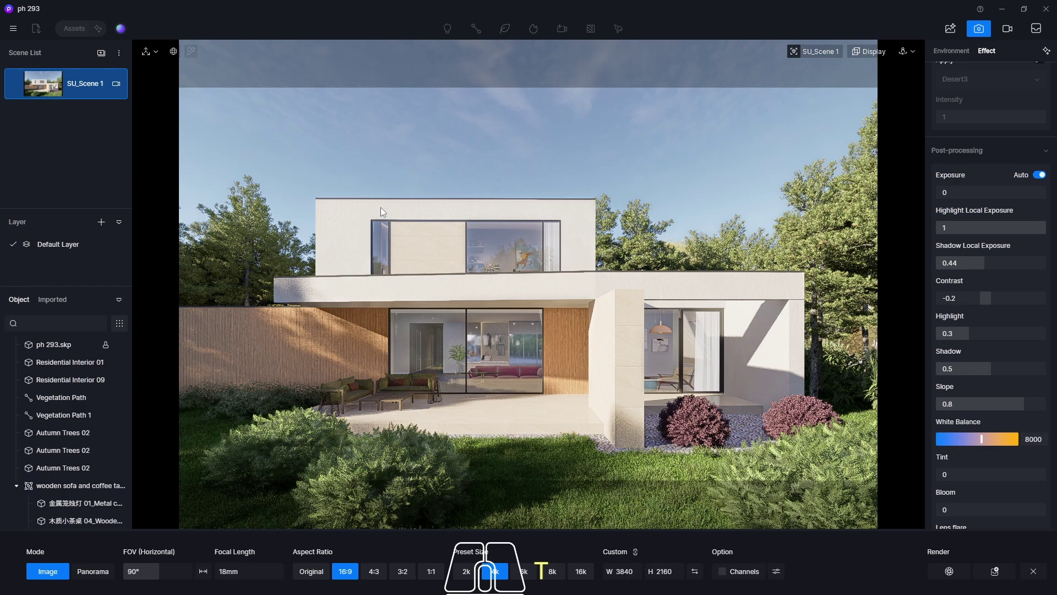
pyautogui.click(979, 29)
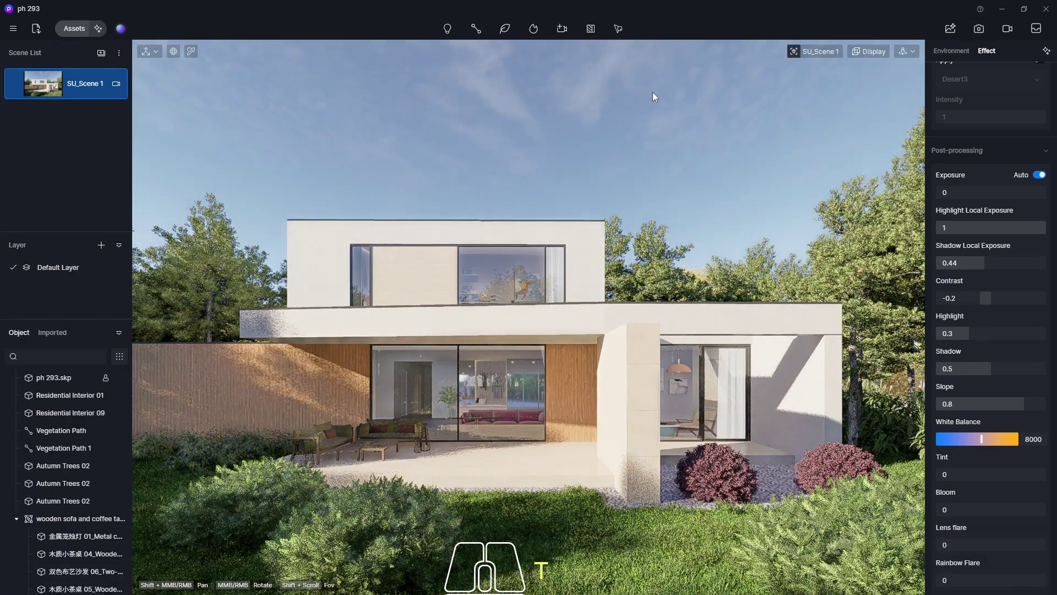
# Reframe the house in Orbit navigation as an angled view across the stone wall, purple shrubs and front garden
pyautogui.click(909, 51)
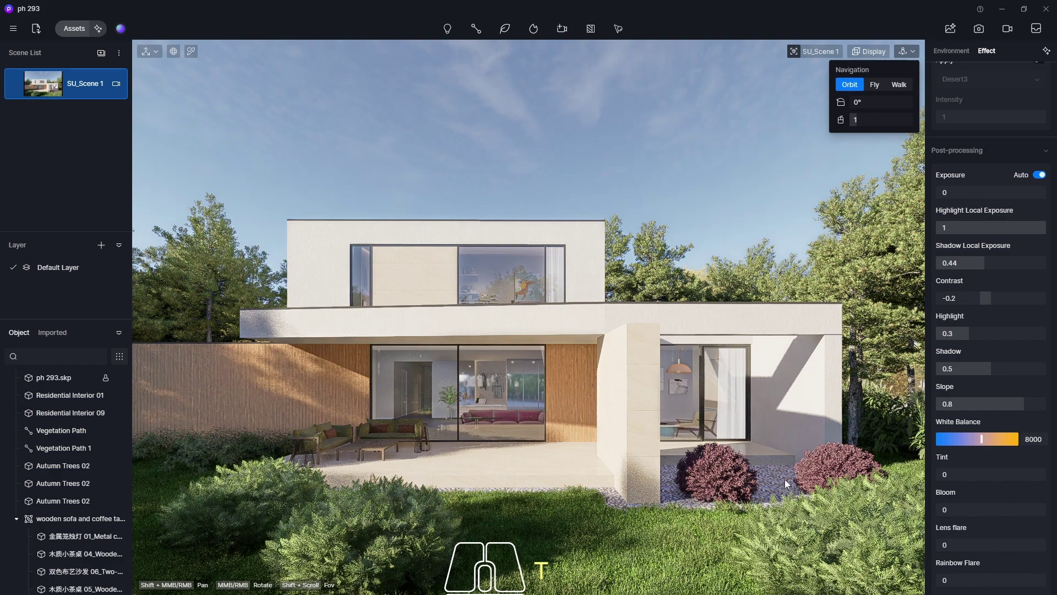
pyautogui.scroll(5, 784, 479)
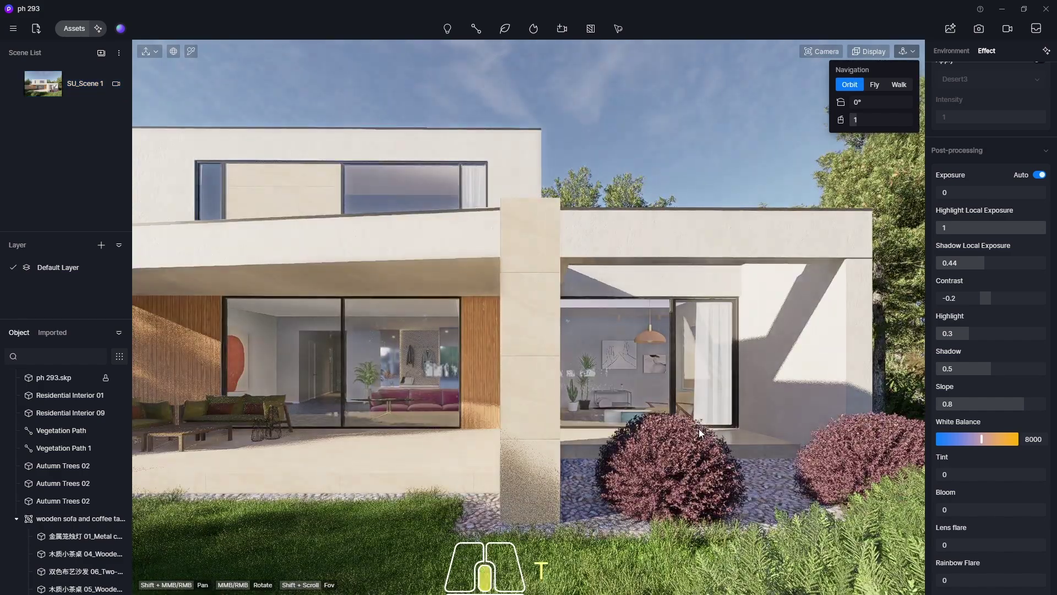
pyautogui.scroll(-5, 556, 454)
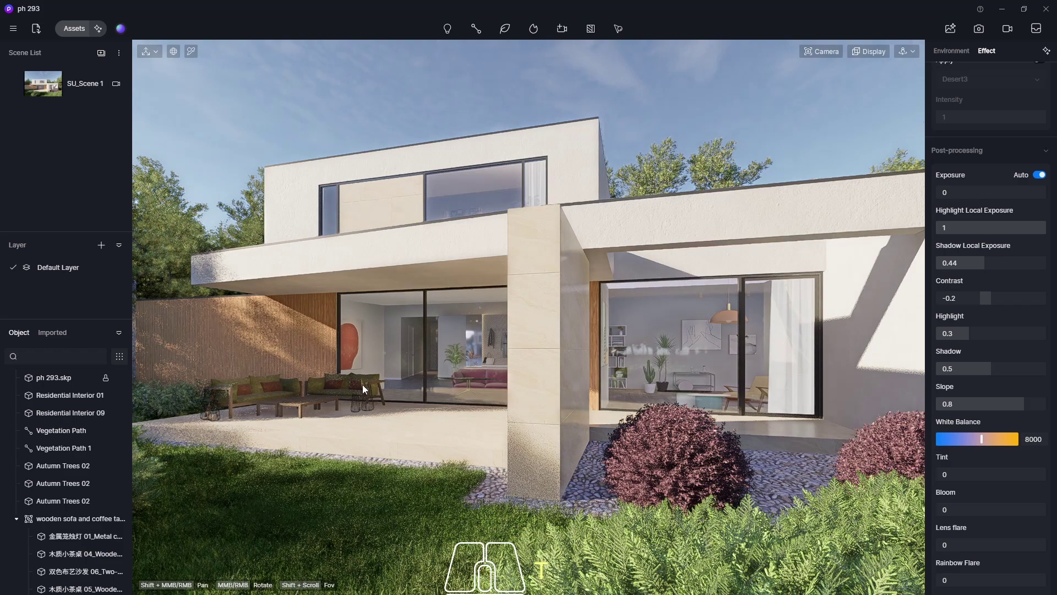
pyautogui.moveTo(551, 395); pyautogui.dragTo(480, 359, button='middle')
pyautogui.keyDown('shift'); pyautogui.moveTo(407, 367); pyautogui.dragTo(583, 325, button='middle'); pyautogui.keyUp('shift')
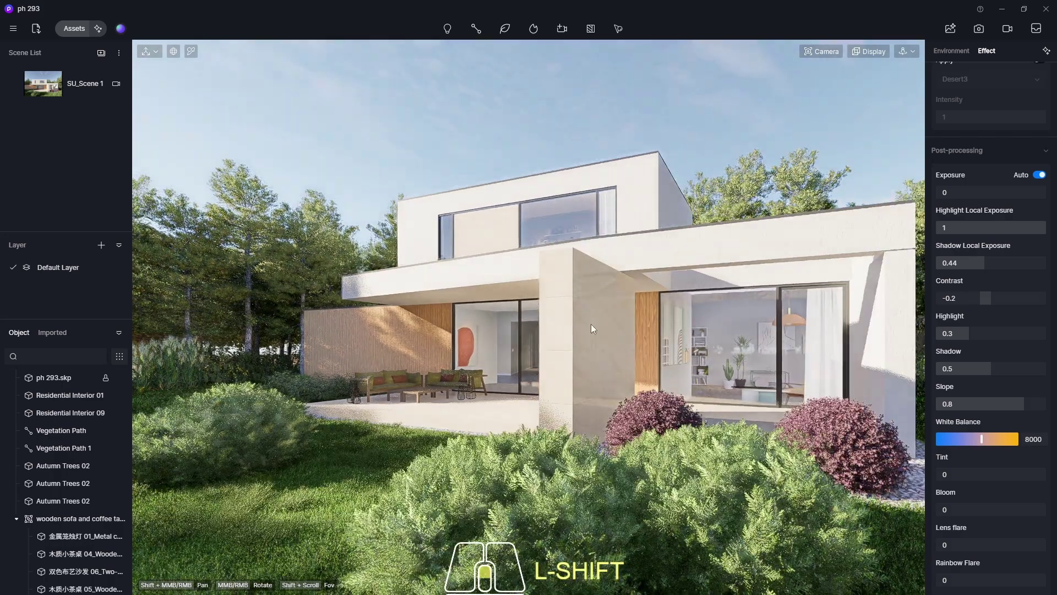
pyautogui.scroll(2, 590, 324)
pyautogui.scroll(-1, 590, 323)
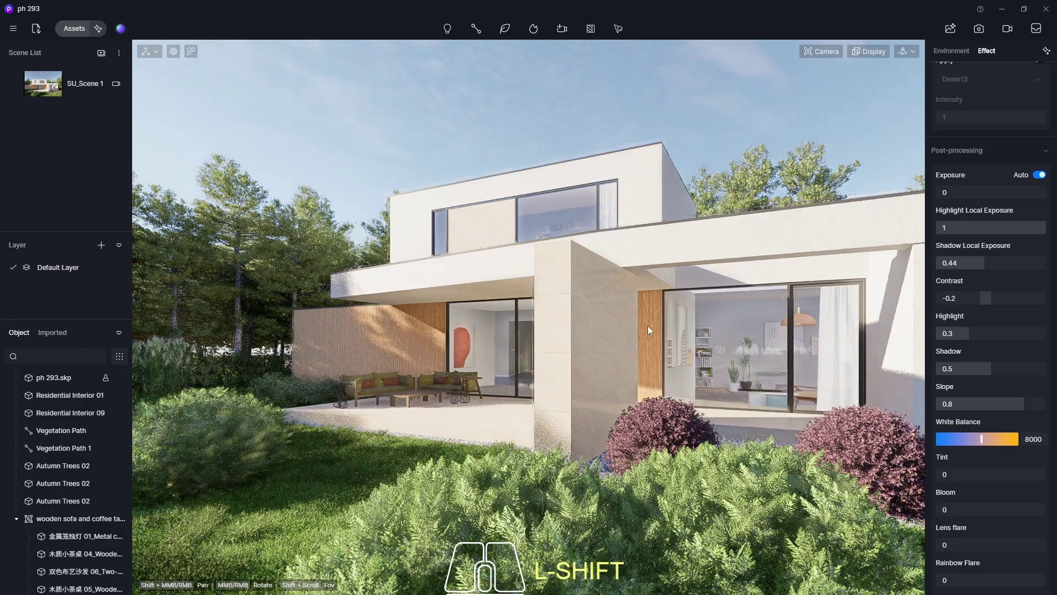
pyautogui.click(914, 48)
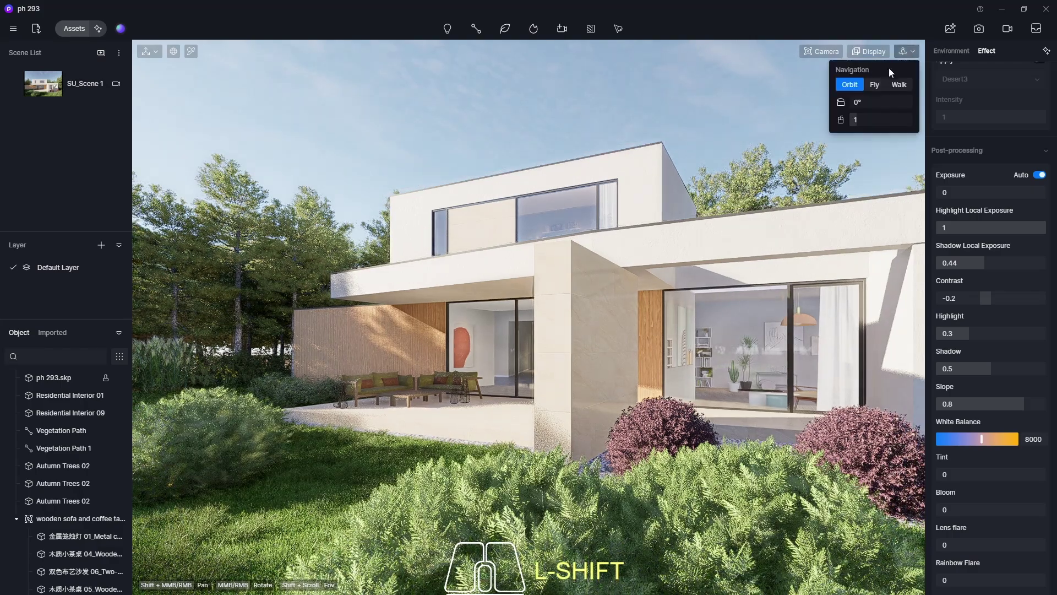
pyautogui.keyDown('shift'); pyautogui.moveTo(655, 301); pyautogui.dragTo(556, 314, button='middle'); pyautogui.keyUp('shift')
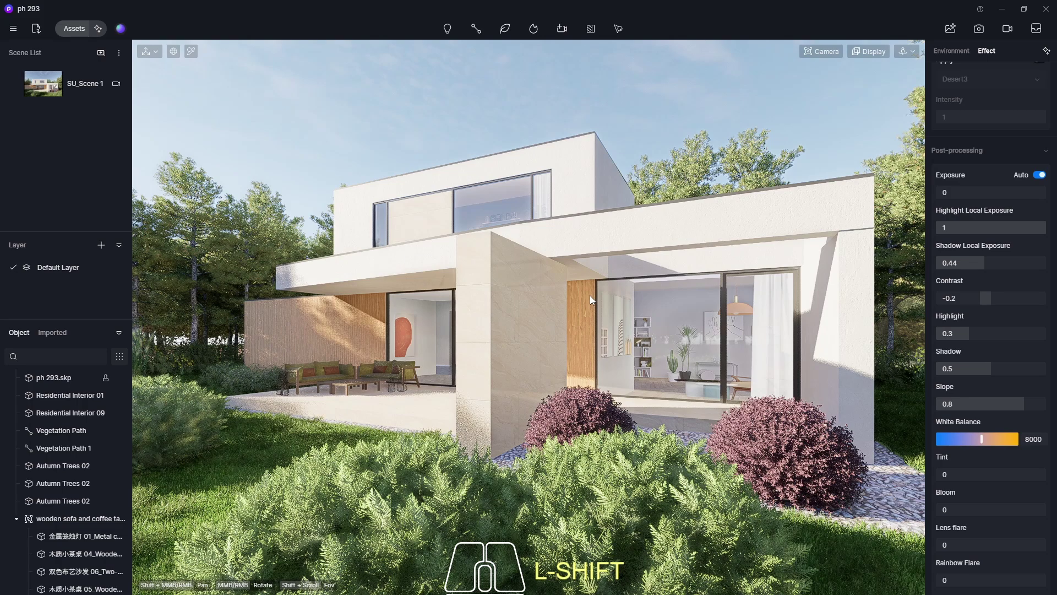
pyautogui.scroll(2, 570, 279)
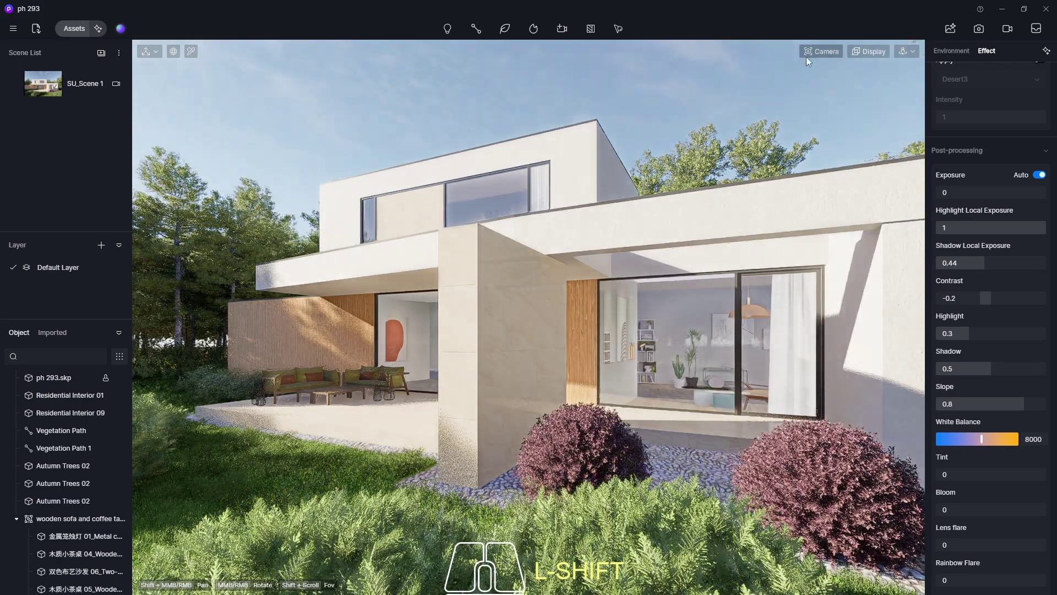
# Enter image render mode and set the aspect ratio to 1:1
pyautogui.click(826, 51)
pyautogui.click(975, 29)
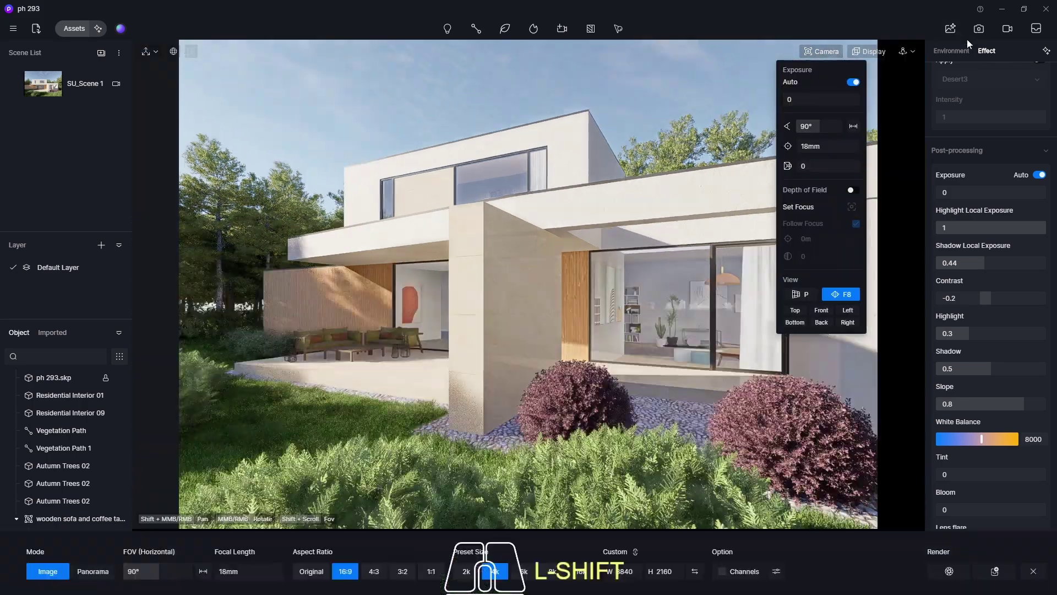
pyautogui.click(431, 571)
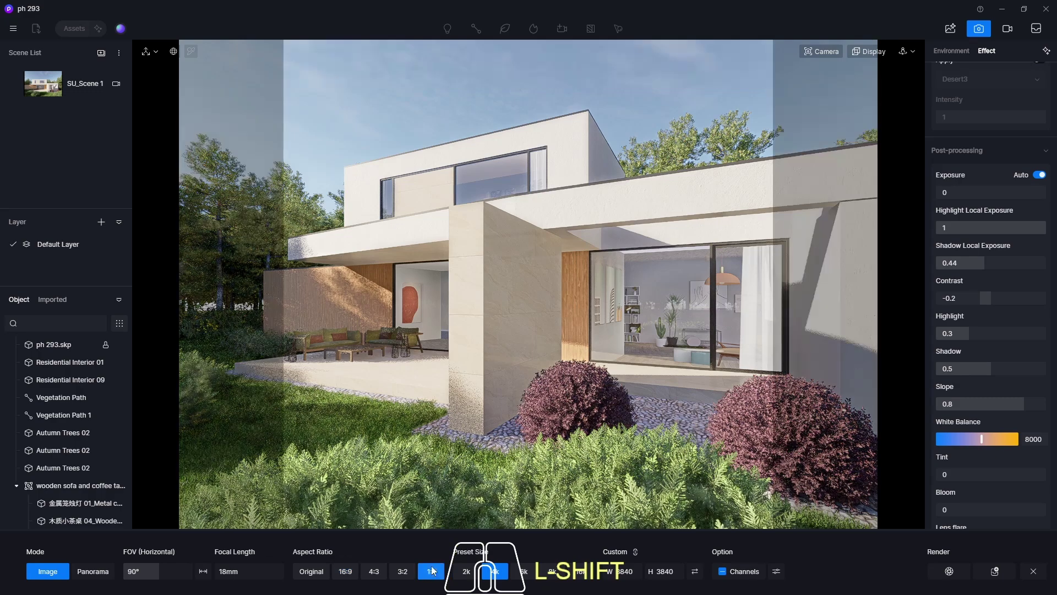
# Change navigation to Fly and reposition the camera farther back and higher to frame the house within the square crop
pyautogui.click(897, 52)
pyautogui.click(881, 82)
pyautogui.moveTo(505, 280); pyautogui.dragTo(477, 282, button='middle')
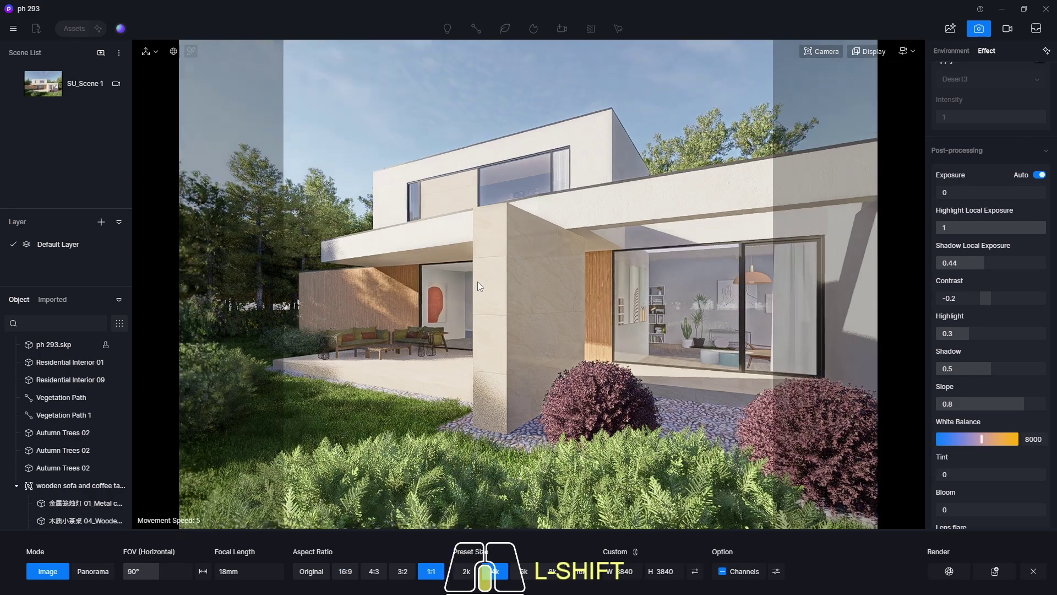
pyautogui.press('s')
pyautogui.press('w')
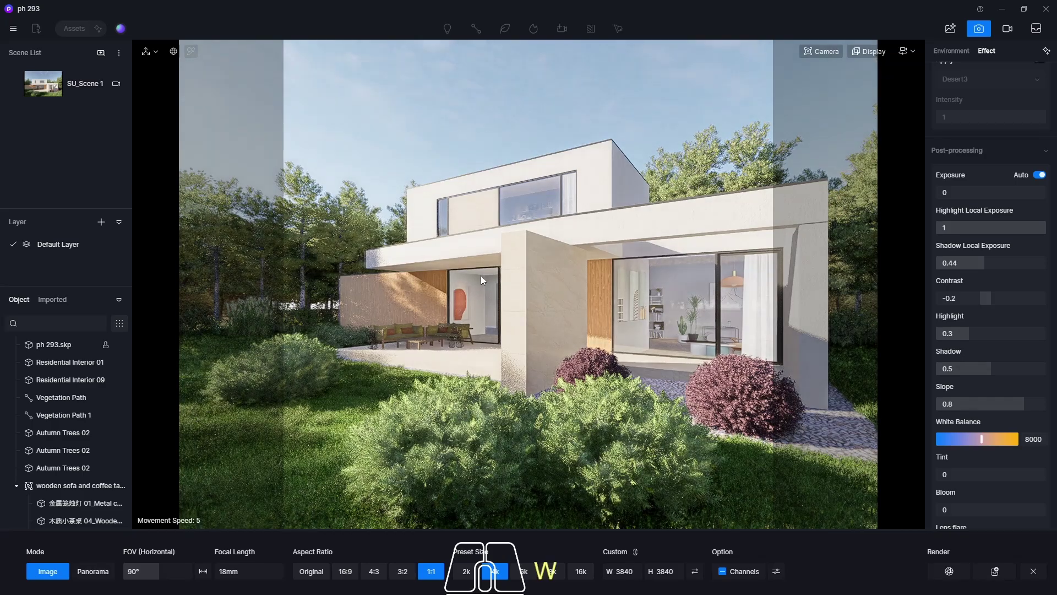
pyautogui.press('q')
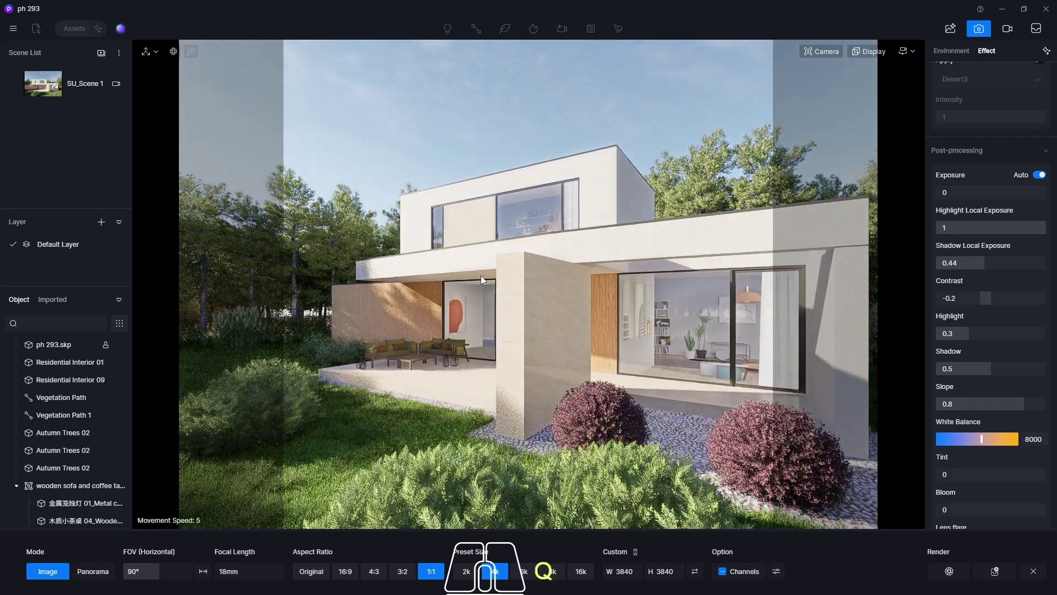
# Show the rule-of-thirds guides and save the fine-tuned angled view as a new scene
pyautogui.click(860, 51)
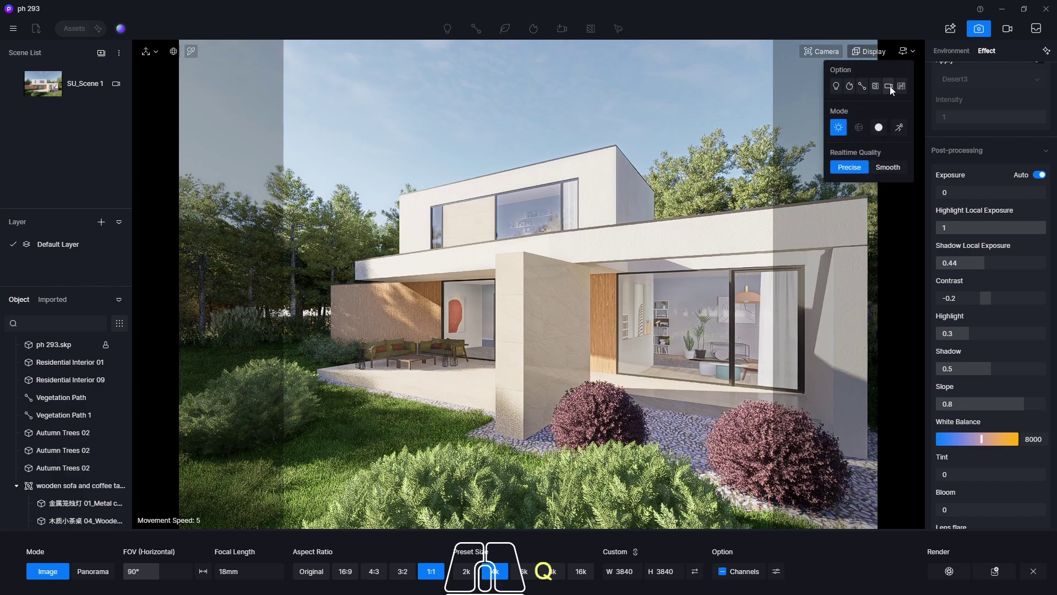
pyautogui.click(890, 86)
pyautogui.moveTo(662, 269)
pyautogui.mouseDown(button='middle')
pyautogui.moveTo(672, 272)
pyautogui.moveTo(652, 272)
pyautogui.moveTo(662, 273)
pyautogui.mouseUp(button='middle')
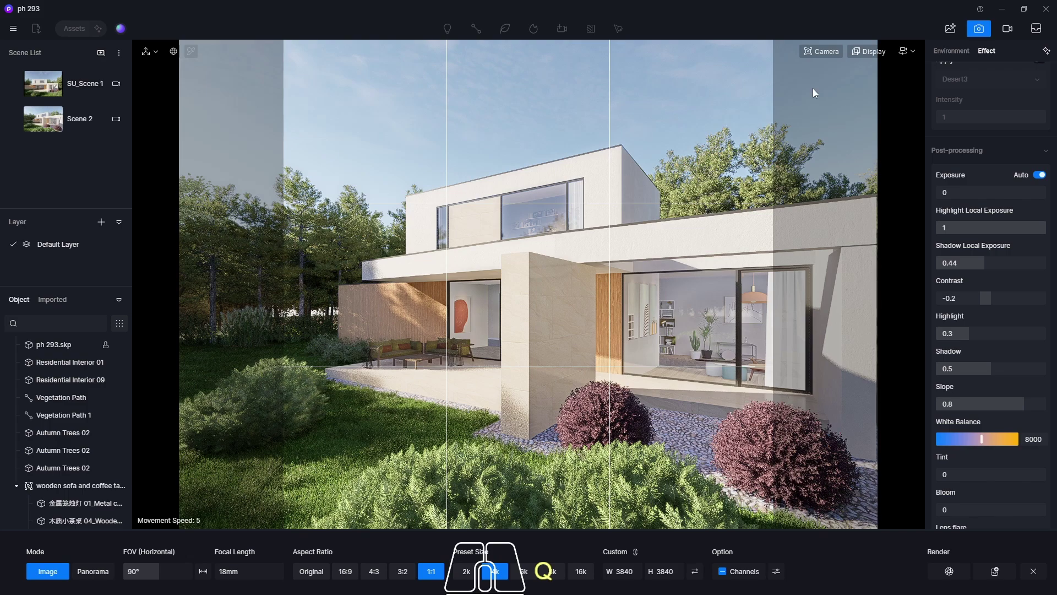
# Set the Fly movement speed to 10 and move the camera around to a wide view from the wood-clad wall's side
pyautogui.click(904, 52)
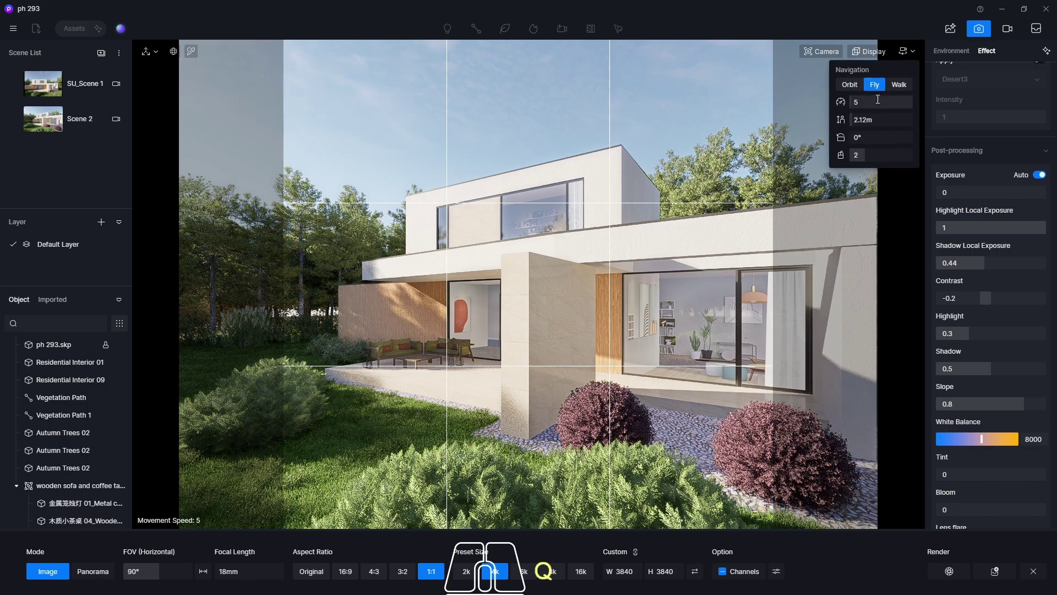
pyautogui.write('10')
pyautogui.press('Return')
pyautogui.press('a')
pyautogui.press('w')
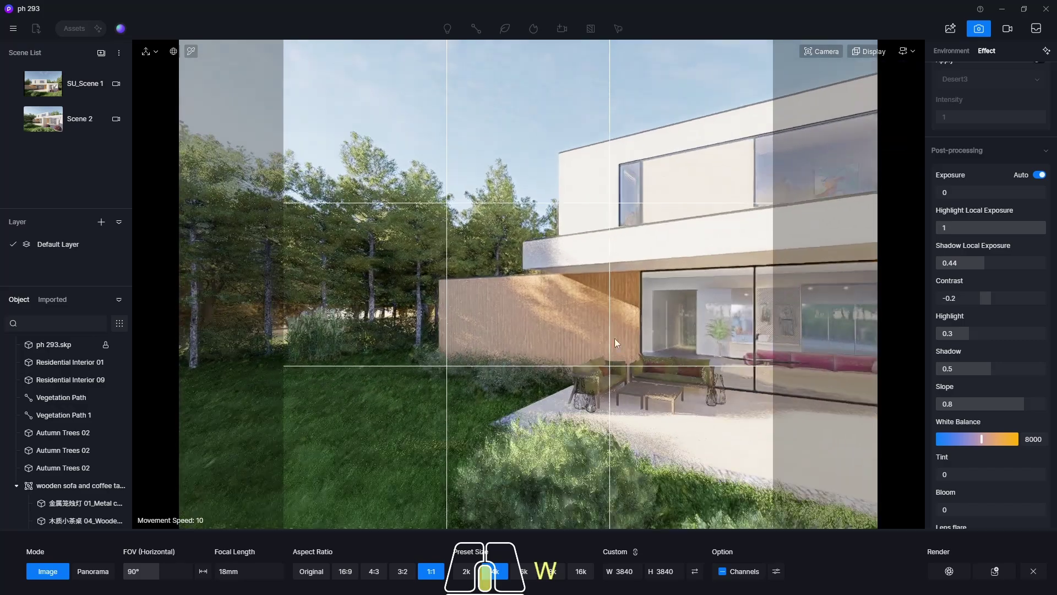
pyautogui.press('a')
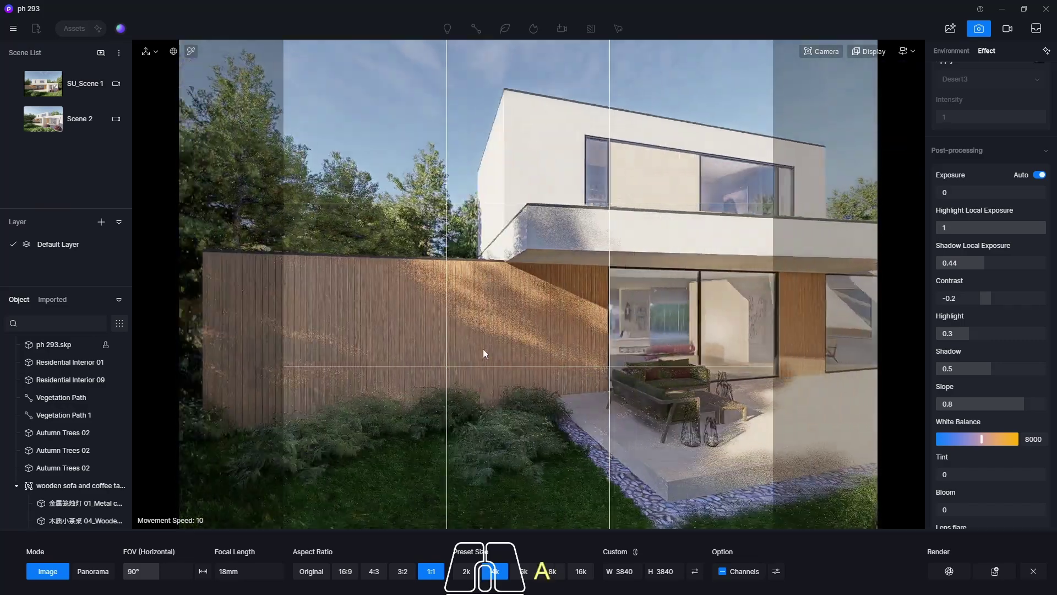
pyautogui.moveTo(624, 333)
pyautogui.mouseDown(button='middle')
pyautogui.moveTo(655, 328)
pyautogui.moveTo(613, 322)
pyautogui.mouseUp(button='middle')
pyautogui.press('s')
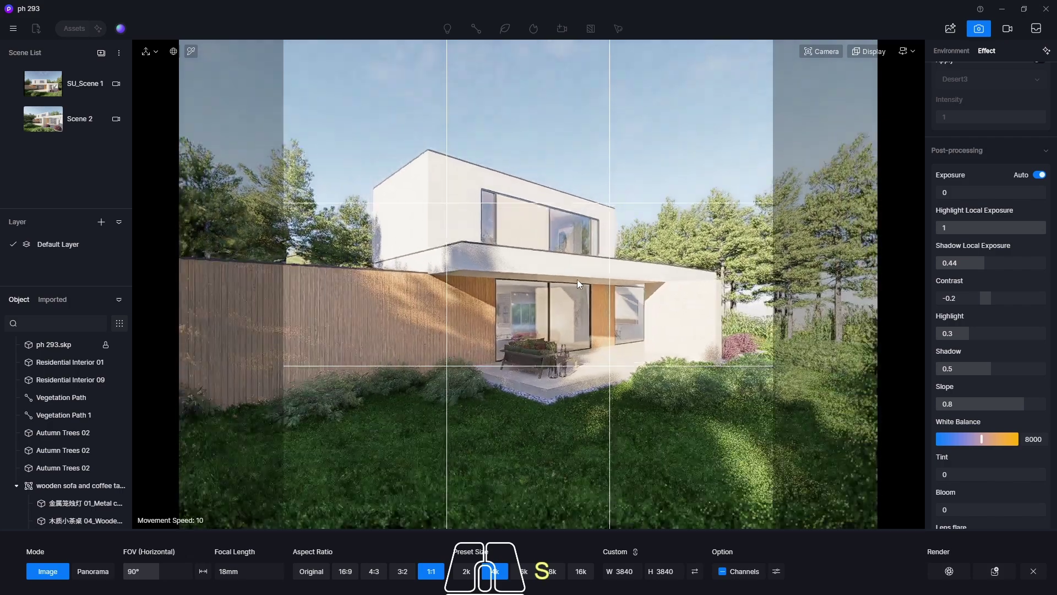
# Adjust the camera's distance from the terrace corner and lower it to a height of 0.37 m above the lawn
pyautogui.press('w')
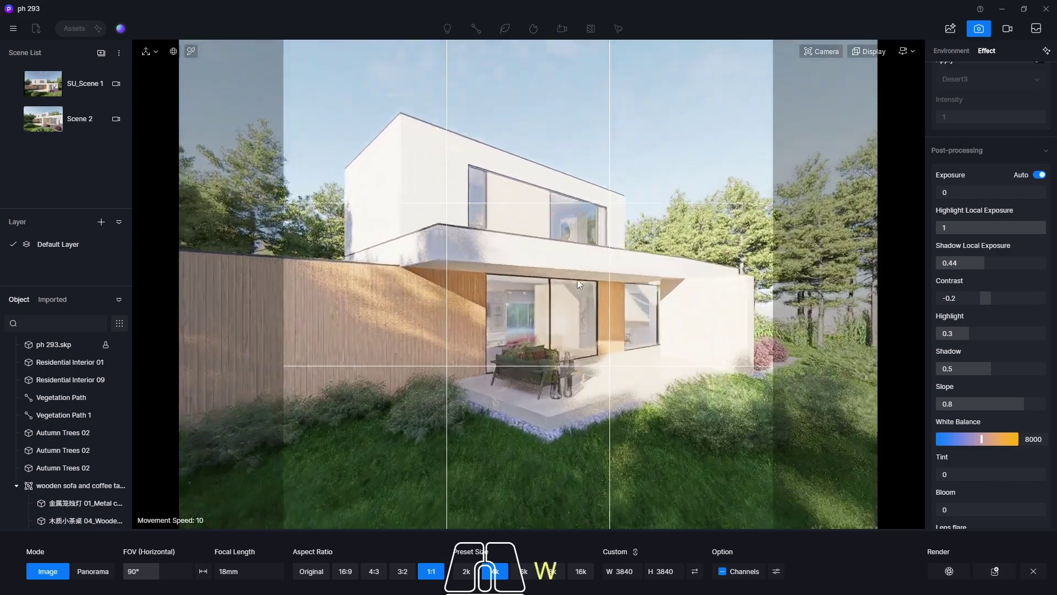
pyautogui.press('s')
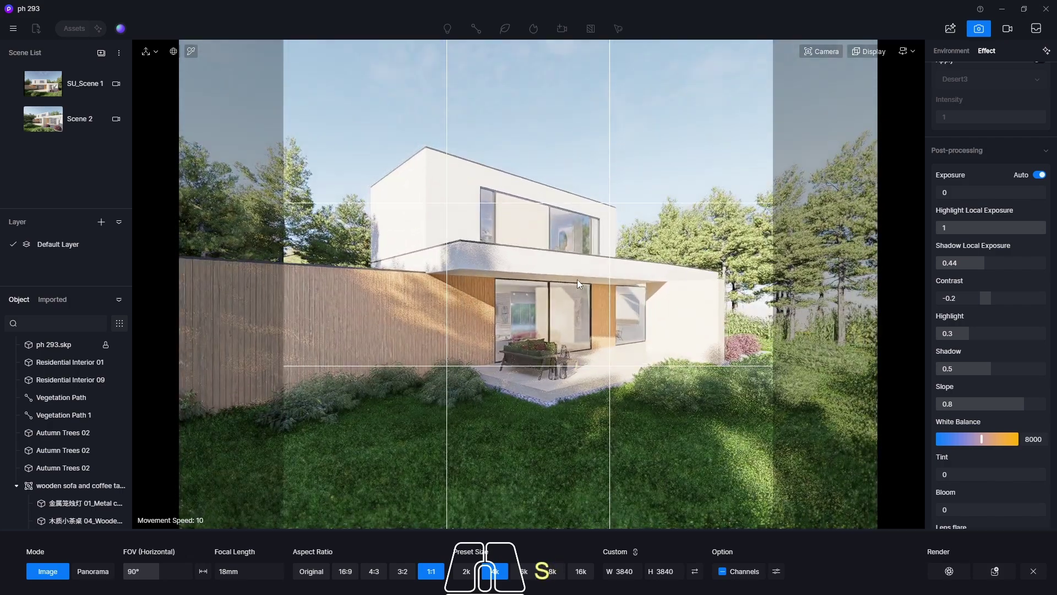
pyautogui.press('w')
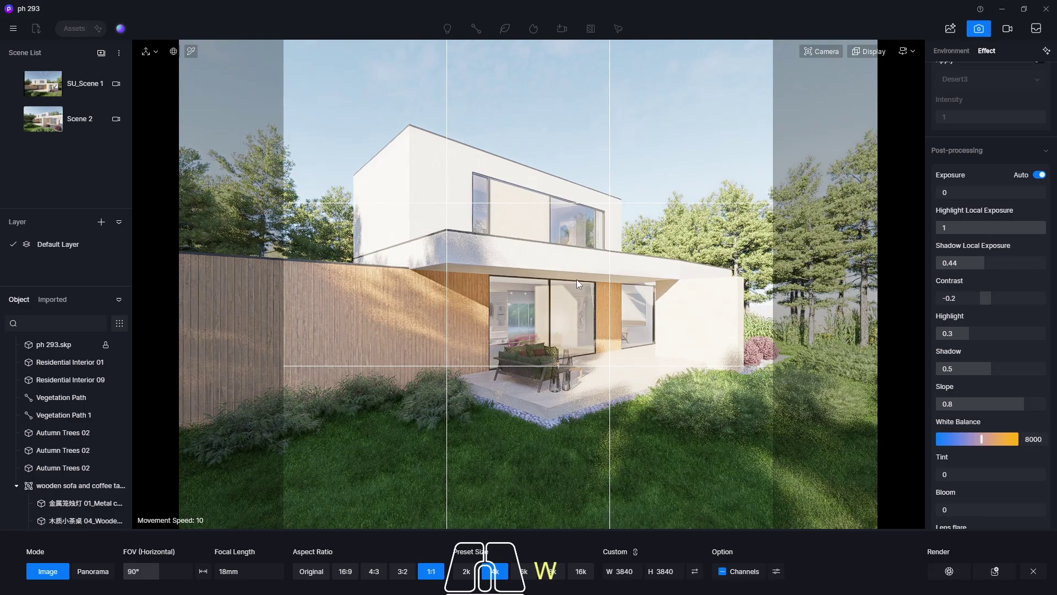
pyautogui.press('q')
pyautogui.press('e')
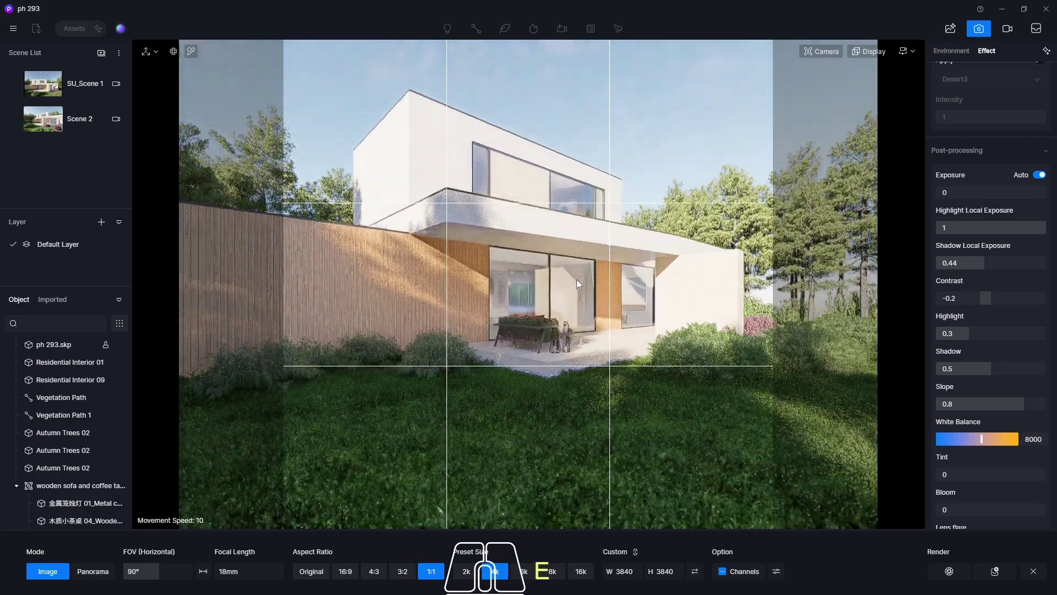
pyautogui.press('q')
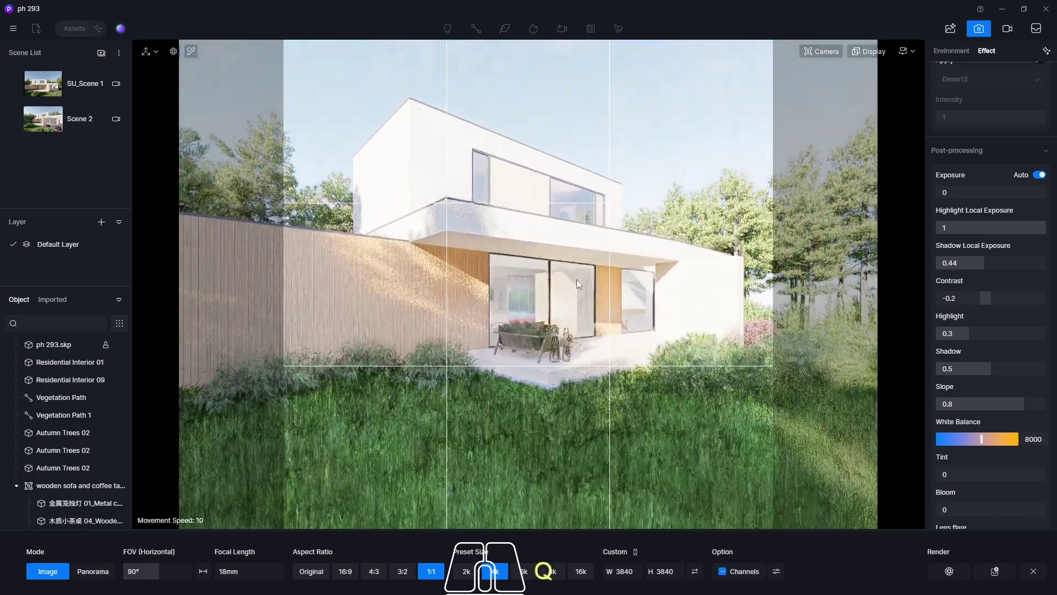
pyautogui.press('e')
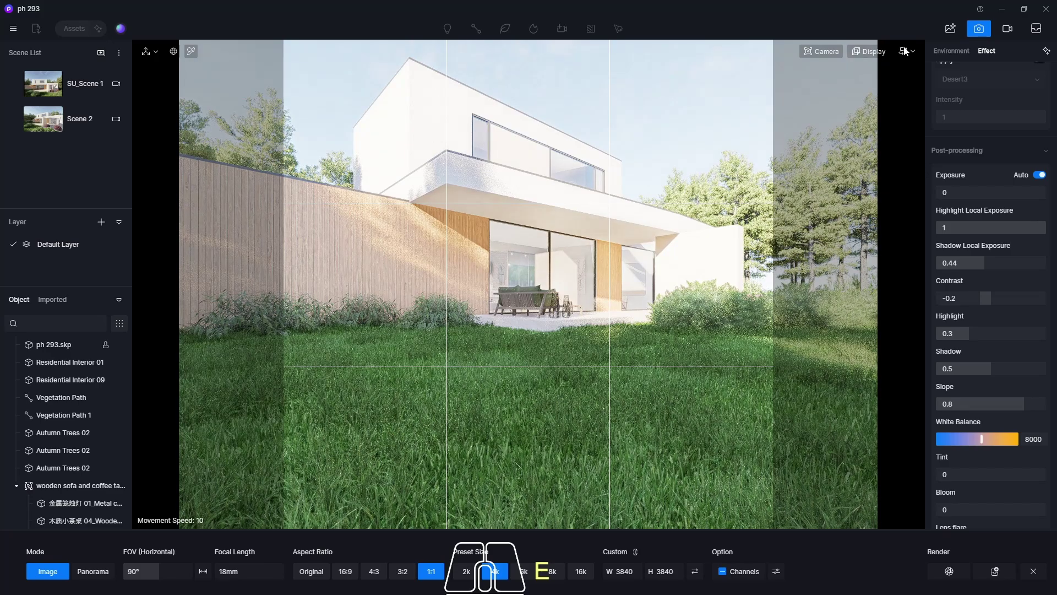
# Set the Fly movement speed to 5 and raise the camera to a height of 1.39 m
pyautogui.click(905, 51)
pyautogui.write('5')
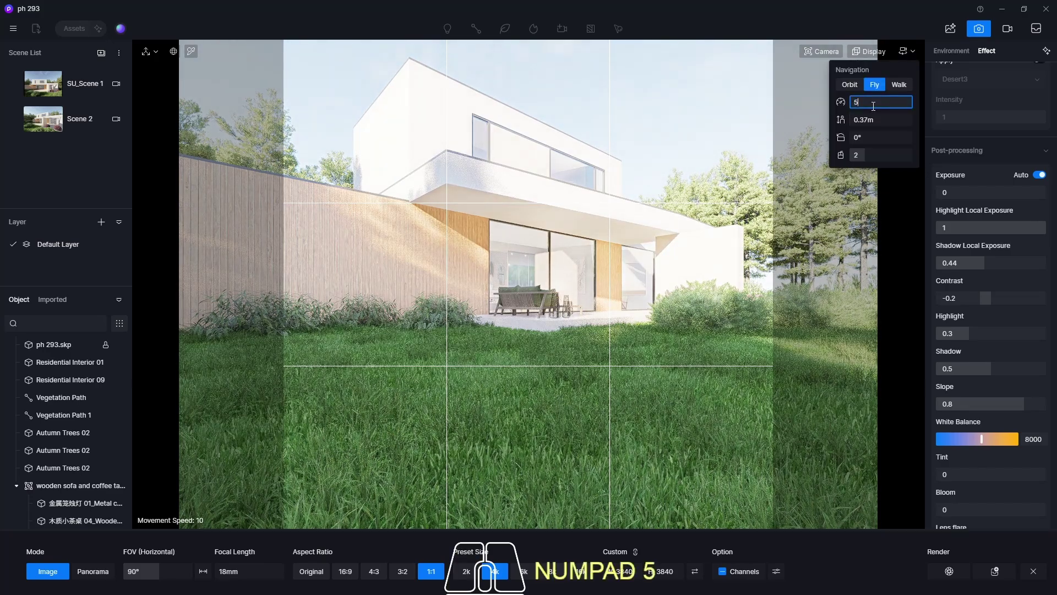
pyautogui.press('Return')
pyautogui.press('q')
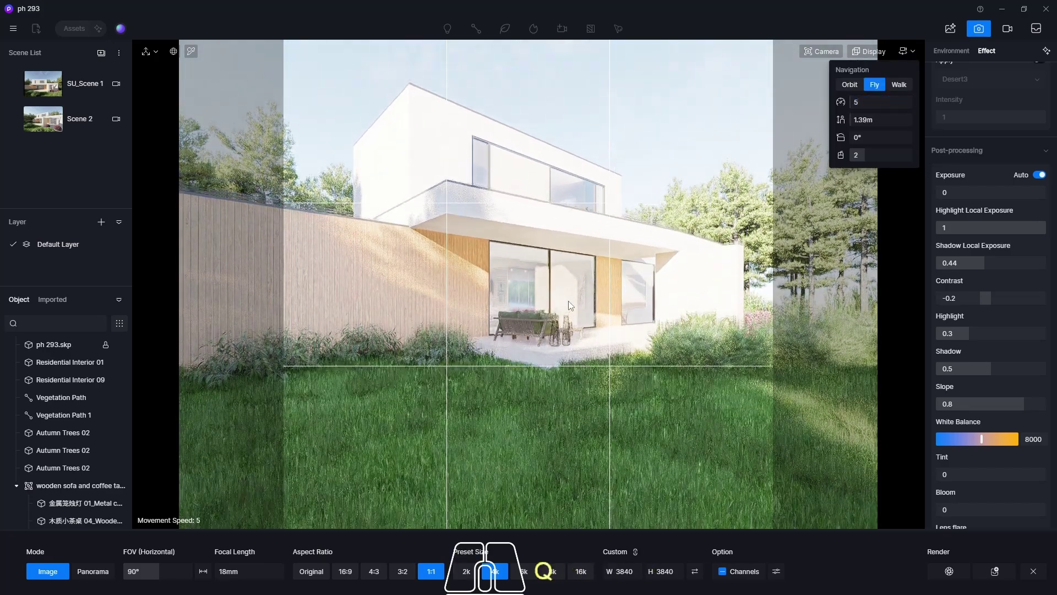
# Try wide lawn-level framings of the terrace and upper floor by shifting the camera's distance, sideways position and angle
pyautogui.press('w')
pyautogui.press('s')
pyautogui.press('s')
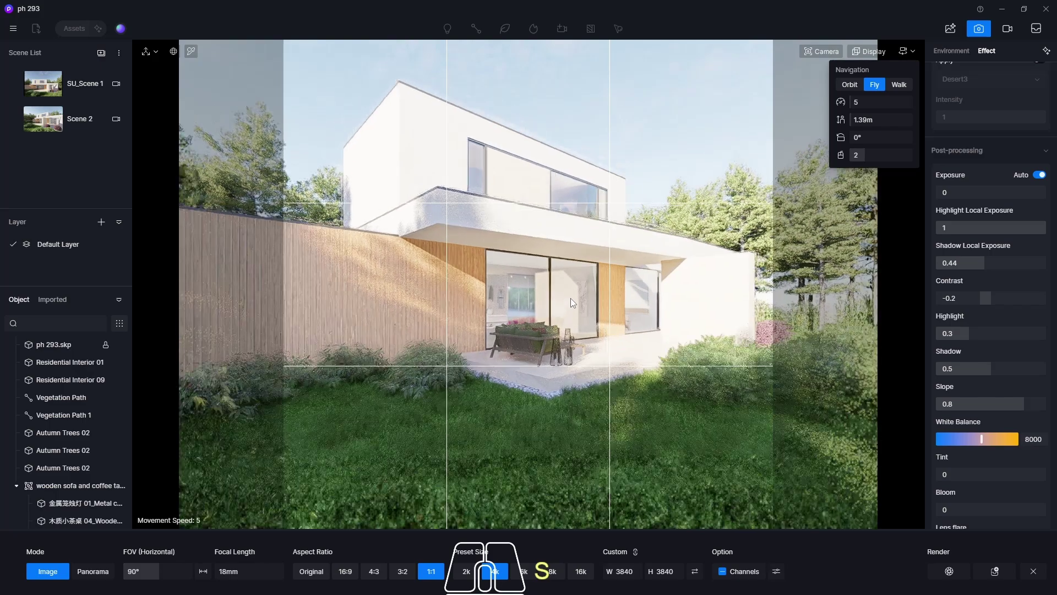
pyautogui.press('d')
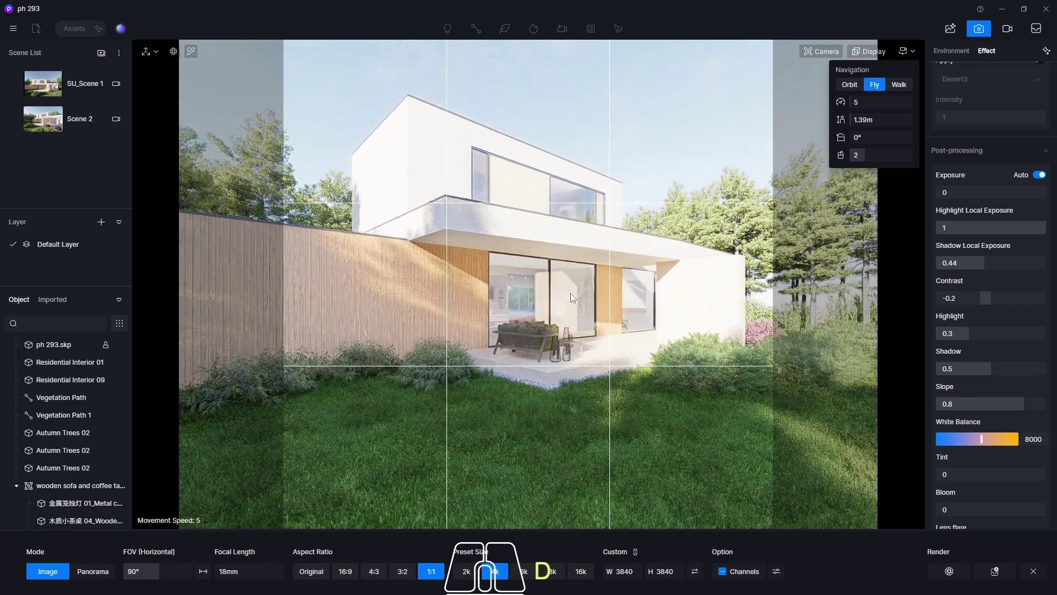
pyautogui.moveTo(571, 294); pyautogui.dragTo(485, 293, button='middle')
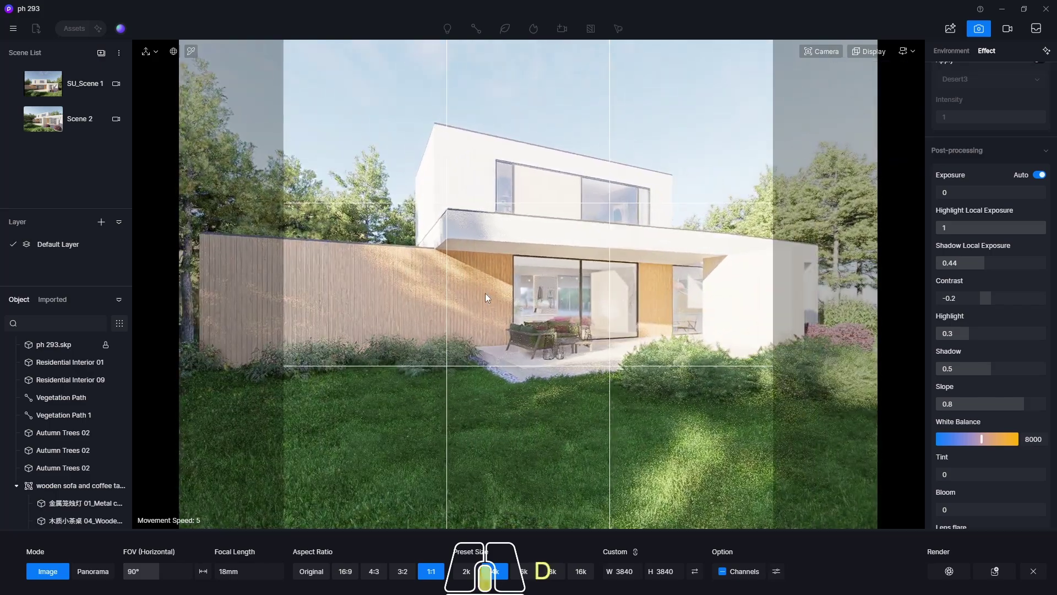
pyautogui.press('d')
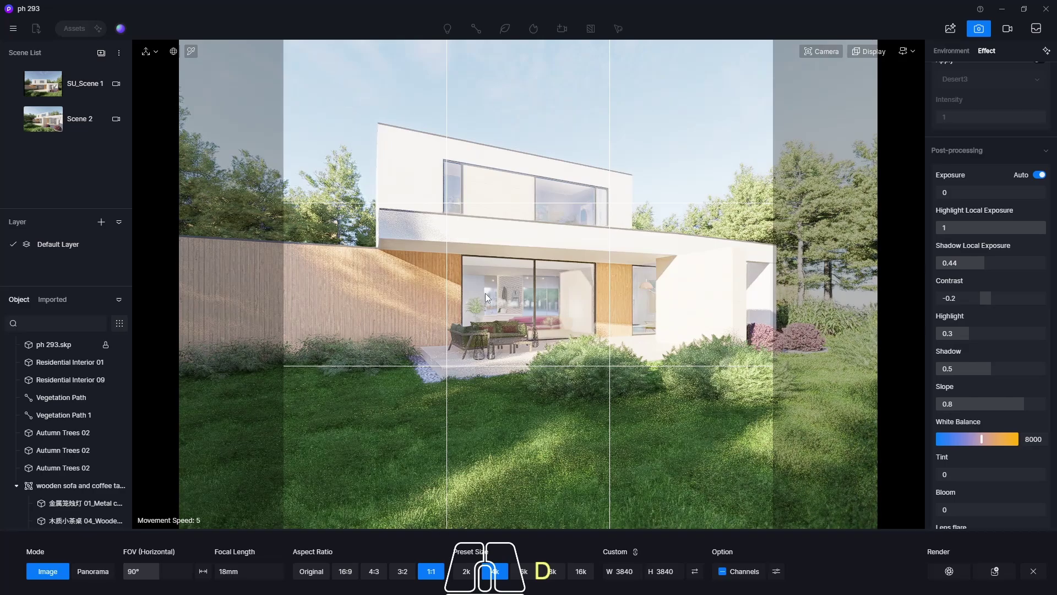
pyautogui.moveTo(484, 292); pyautogui.dragTo(575, 275, button='middle')
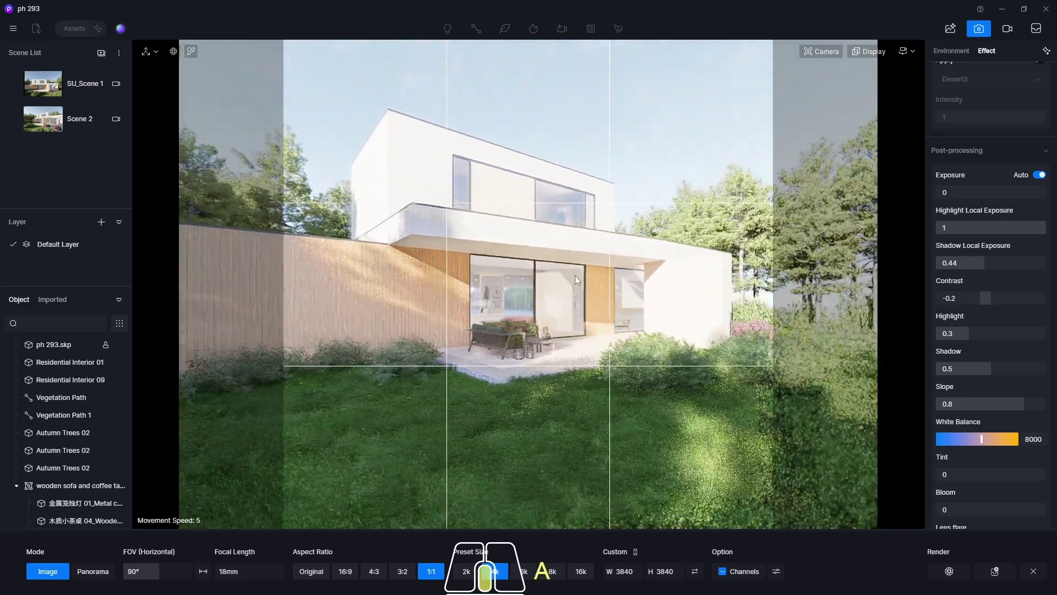
# Try closer and more distant views of the terrace corner from the wood-clad wall's side
pyautogui.press('w')
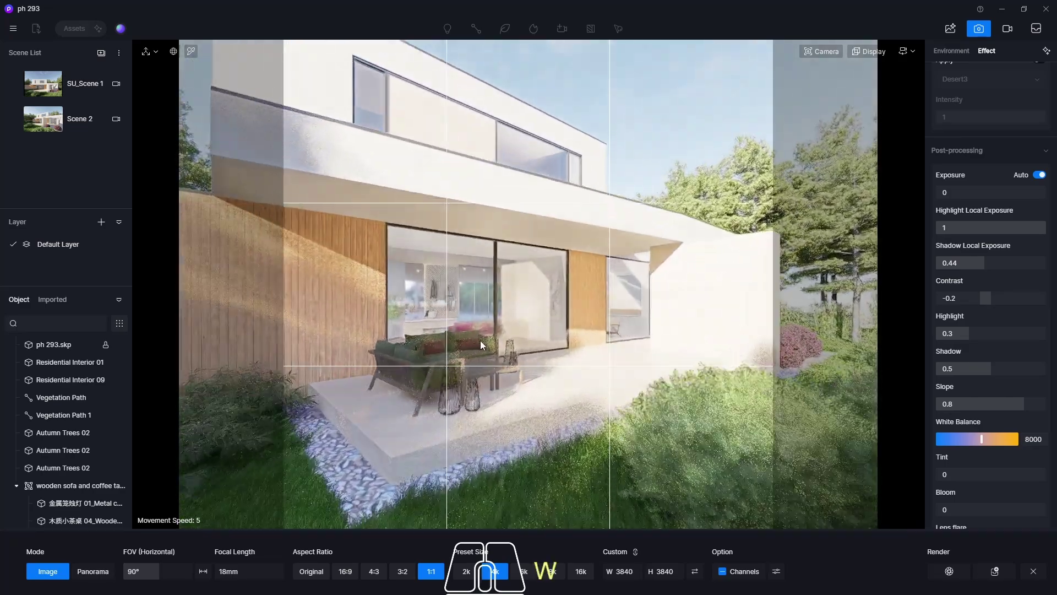
pyautogui.press('a')
pyautogui.moveTo(502, 328); pyautogui.dragTo(448, 295, button='middle')
pyautogui.press('d')
pyautogui.press('s')
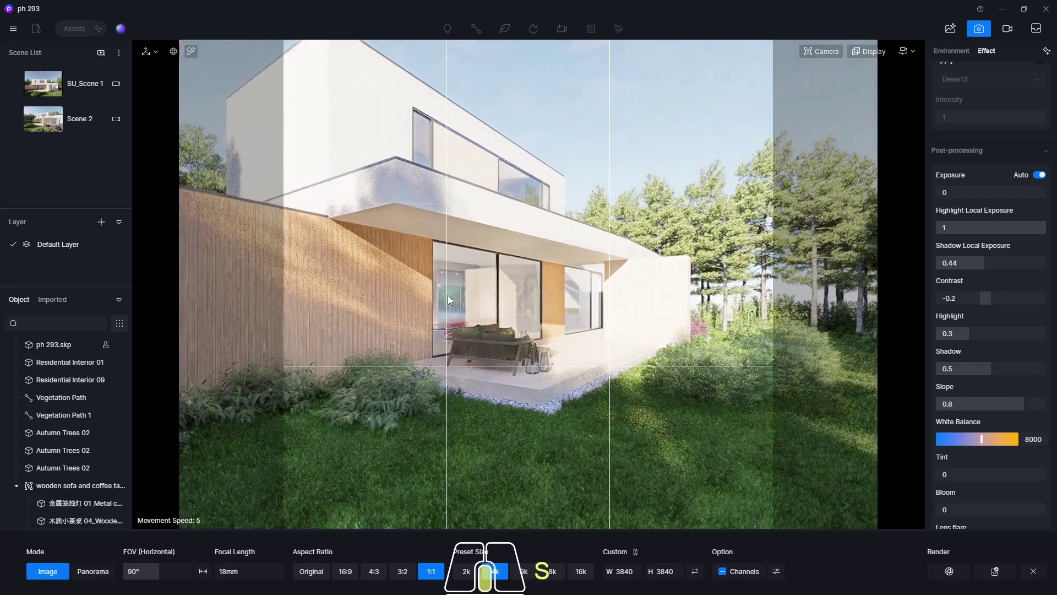
# Try a view on the terrace beneath the overhang, looking along the glazing towards the white end wall
pyautogui.press('w')
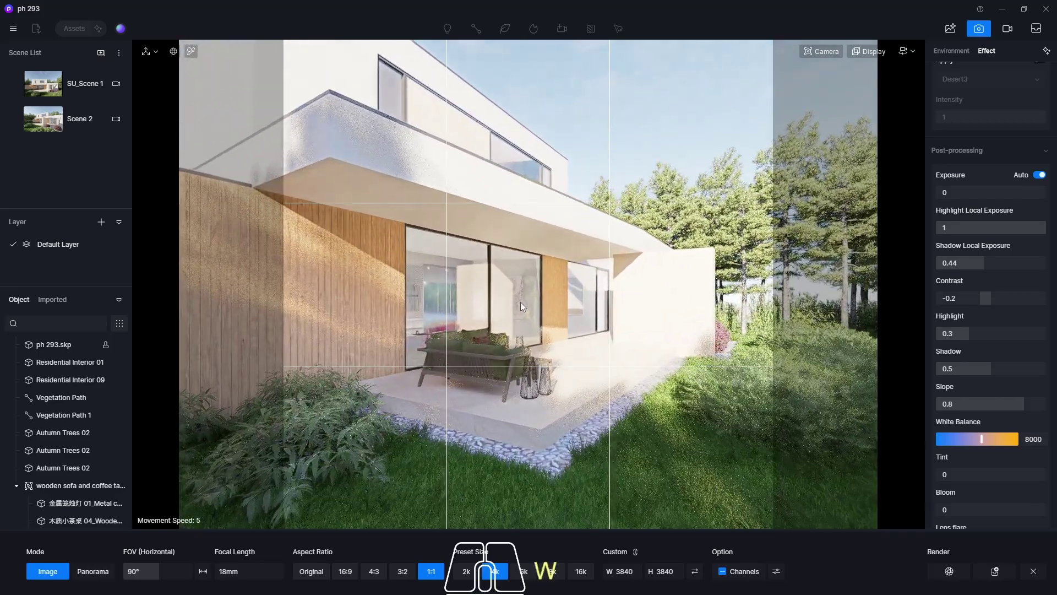
pyautogui.press('d')
pyautogui.press('w')
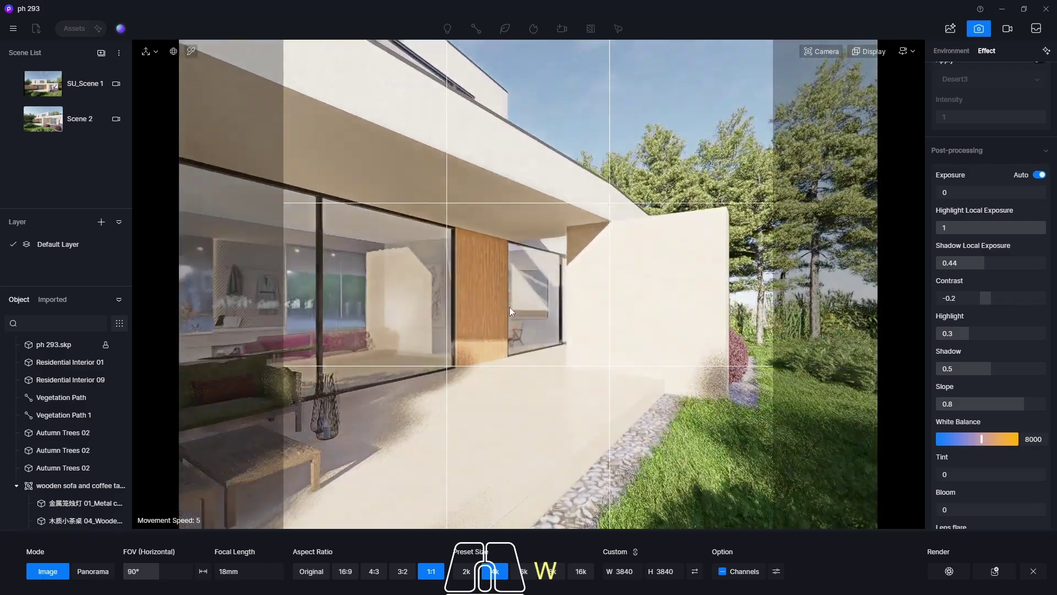
pyautogui.press('a')
pyautogui.moveTo(514, 308); pyautogui.dragTo(579, 313, button='middle')
pyautogui.press('d')
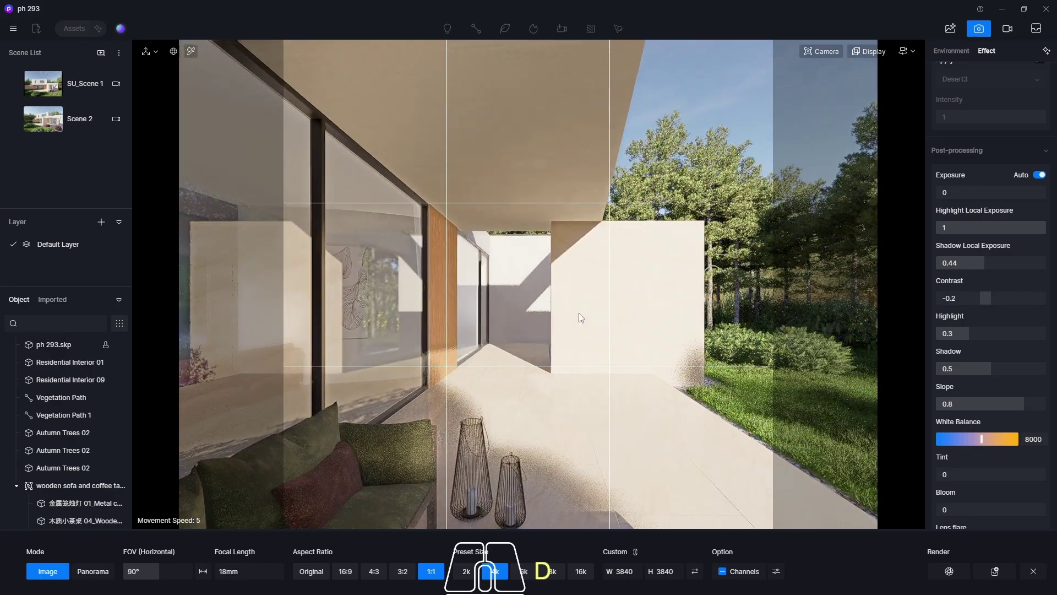
# Back the camera away to behind the outdoor sofa, keeping the glazing and garden edge in frame
pyautogui.press('s')
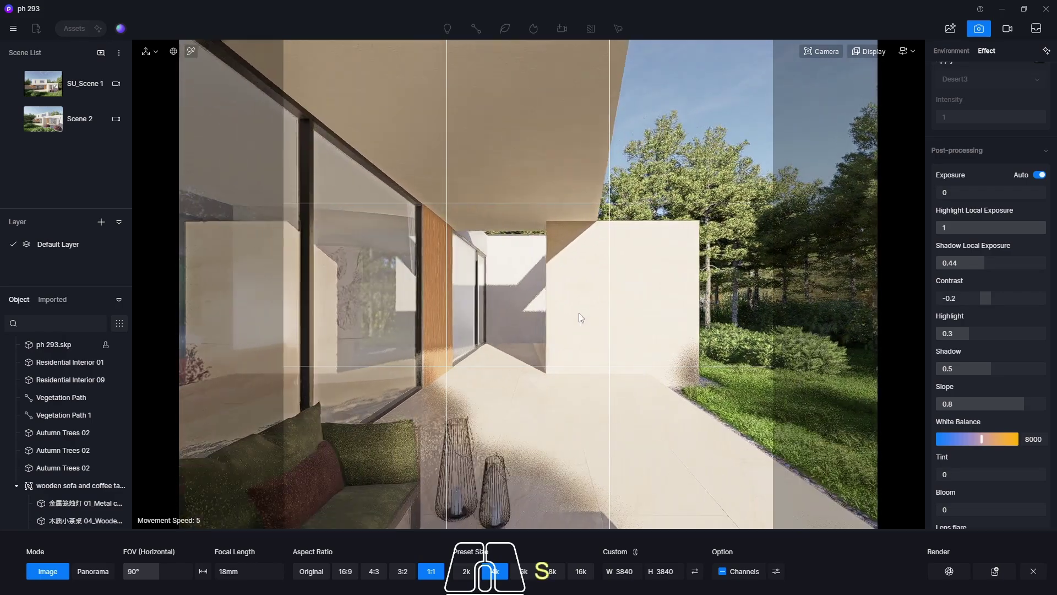
pyautogui.press('w')
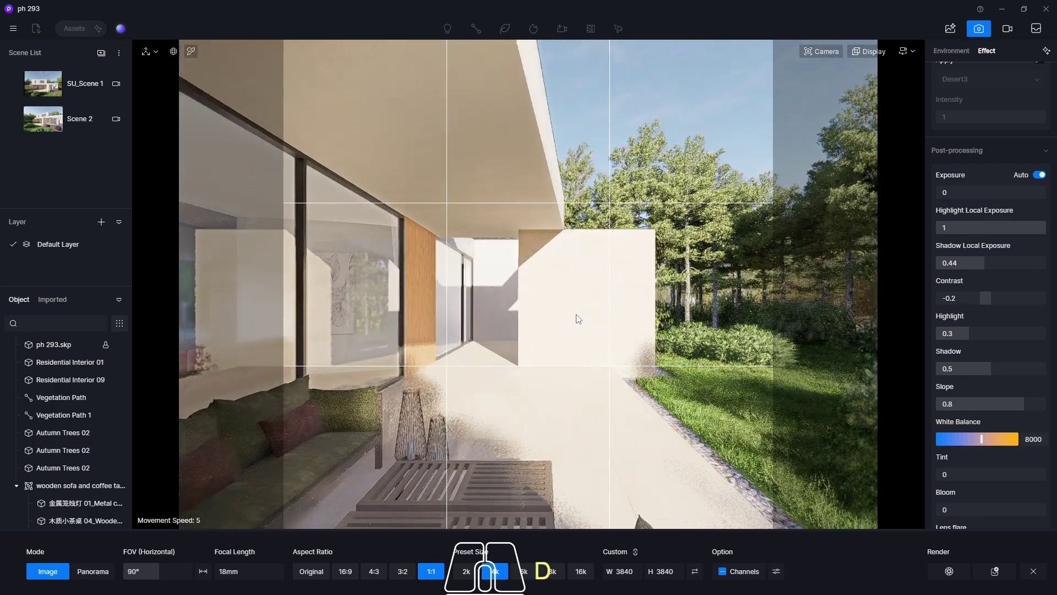
pyautogui.press('s')
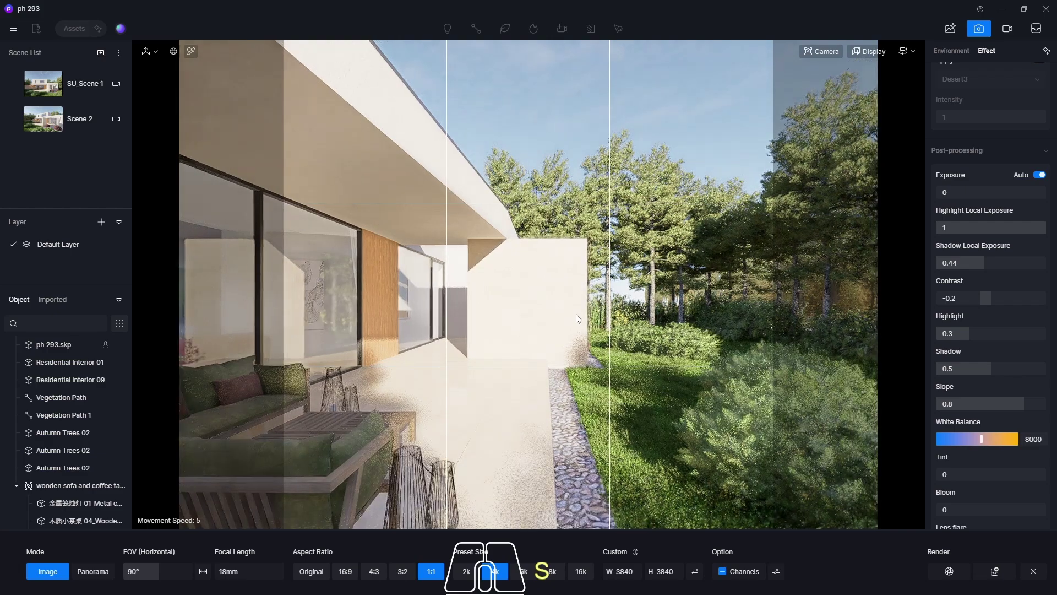
pyautogui.press('a')
pyautogui.press('w')
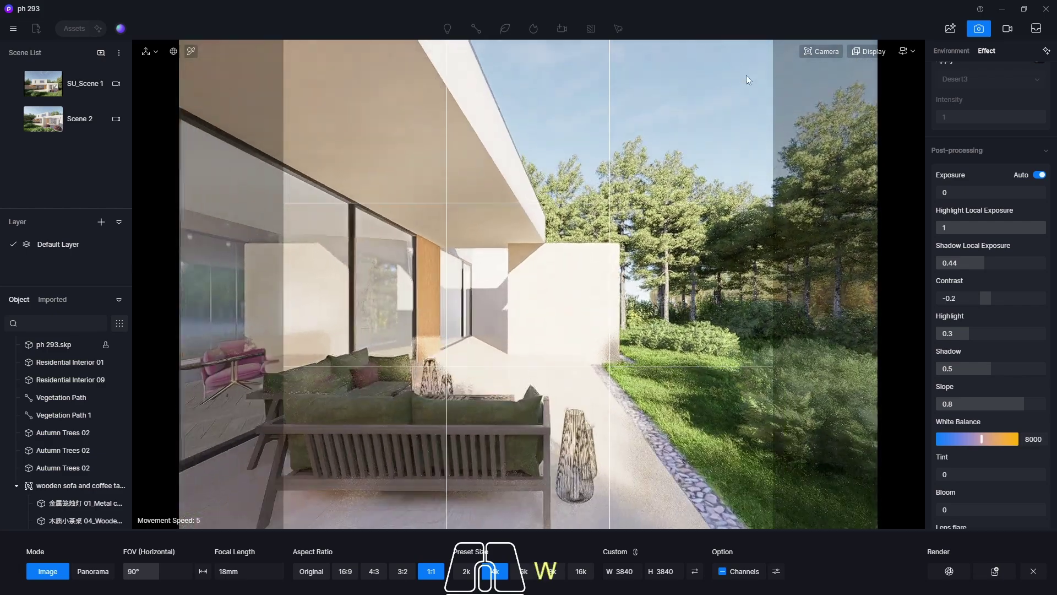
# Set the camera's field of view to 80°
pyautogui.click(821, 51)
pyautogui.click(815, 127)
pyautogui.write('87')
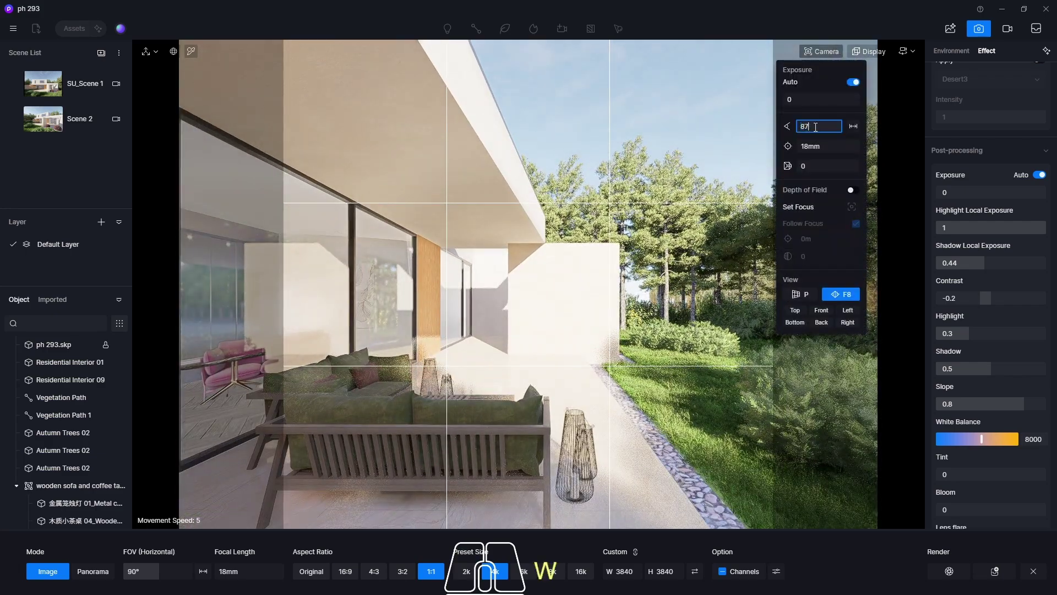
pyautogui.write('0')
pyautogui.press('BackSpace')
pyautogui.press('BackSpace')
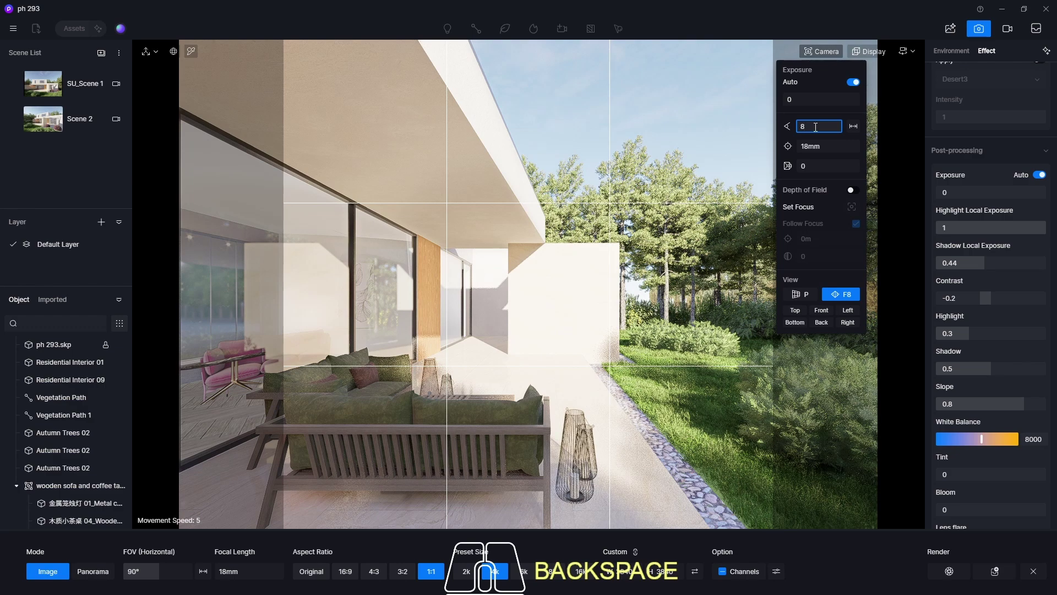
pyautogui.write('0')
pyautogui.press('Return')
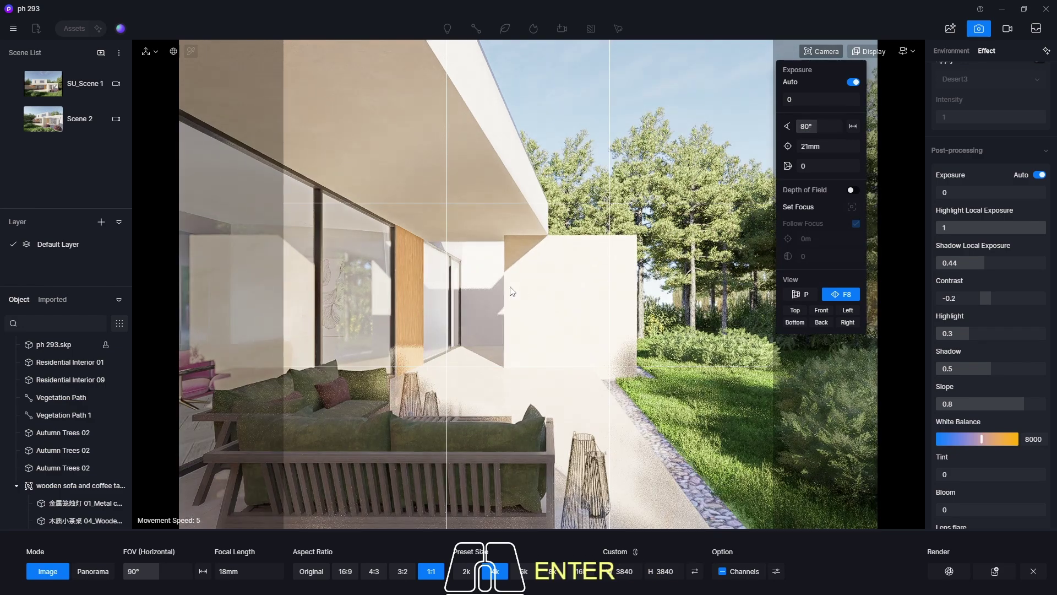
# Move closer to the outdoor sofas and shift the camera sideways to try framings beside the wood-clad wall
pyautogui.press('w')
pyautogui.press('a')
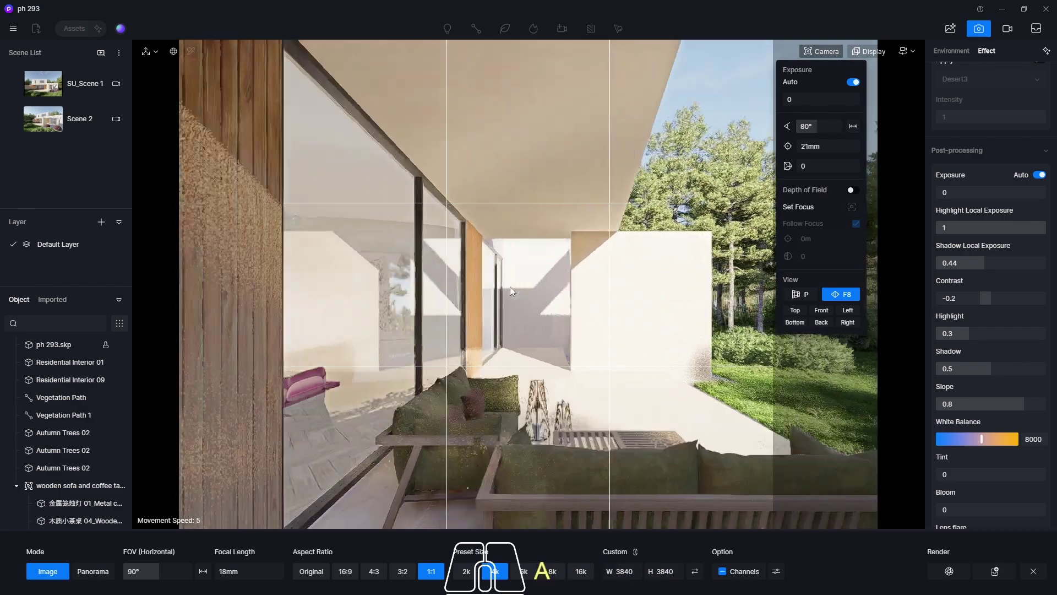
pyautogui.press('a')
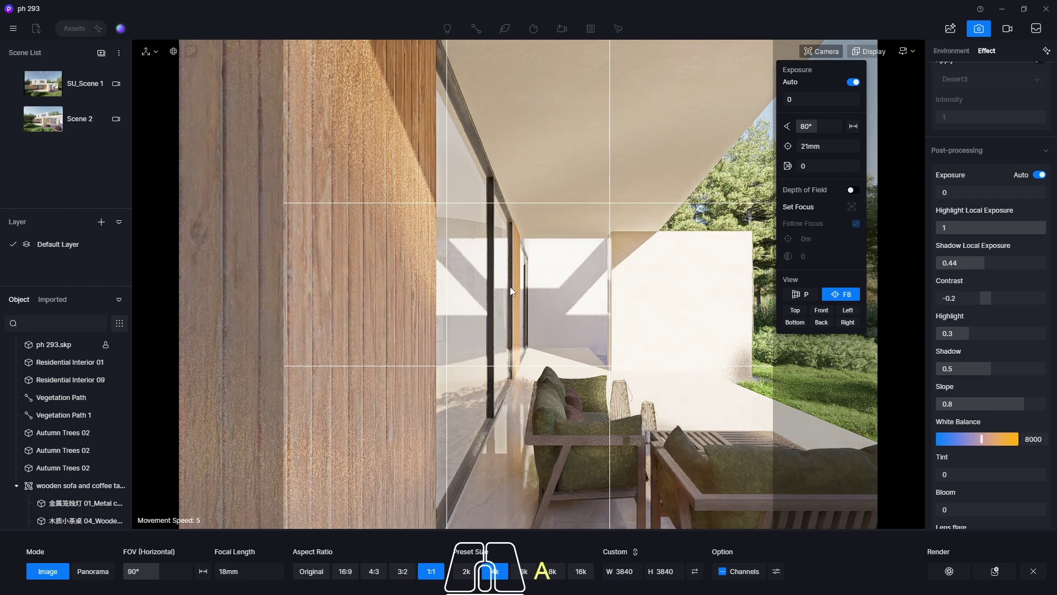
pyautogui.press('d')
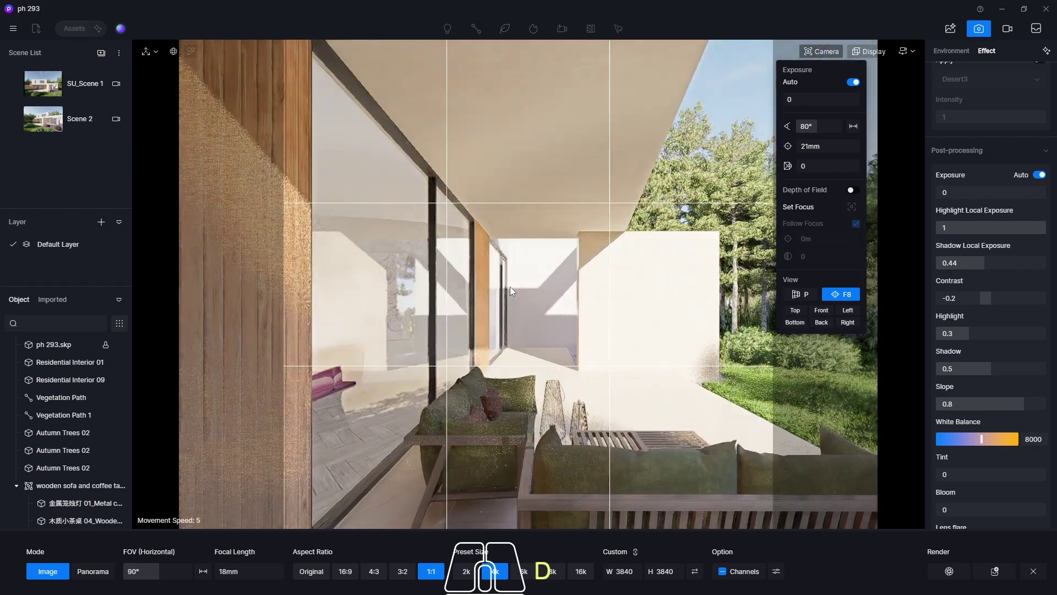
pyautogui.press('d')
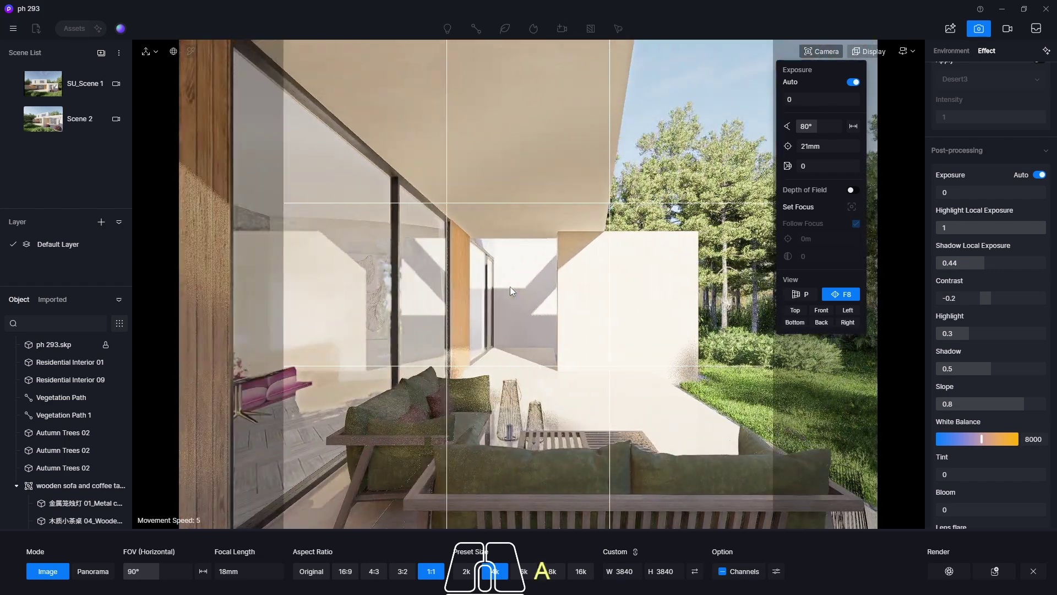
pyautogui.press('a')
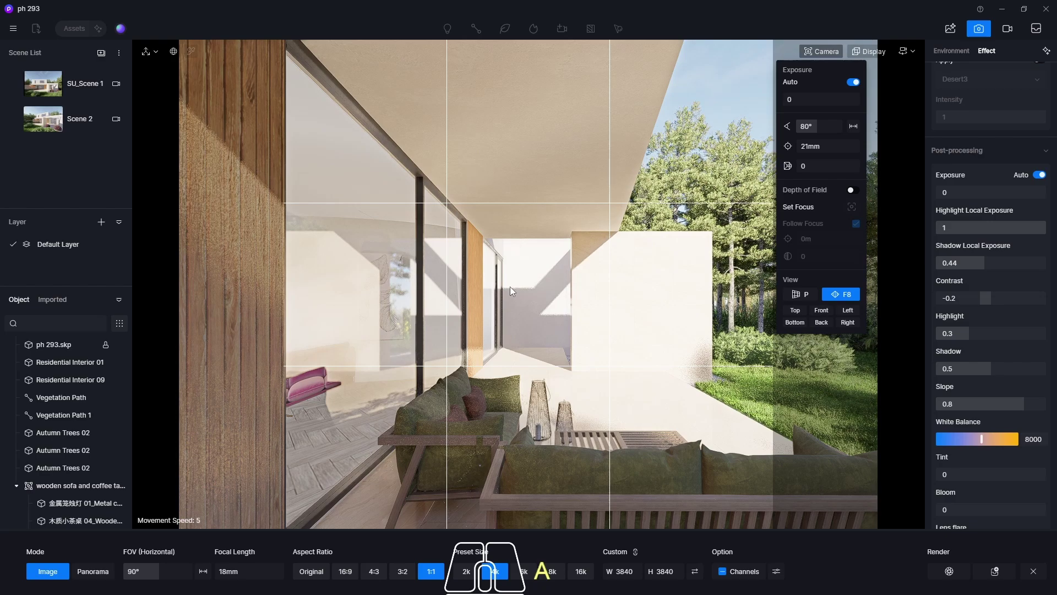
# Back away from the sofas and swing the camera around to a frontal view of the wood-clad wall and terrace
pyautogui.press('s')
pyautogui.press('d')
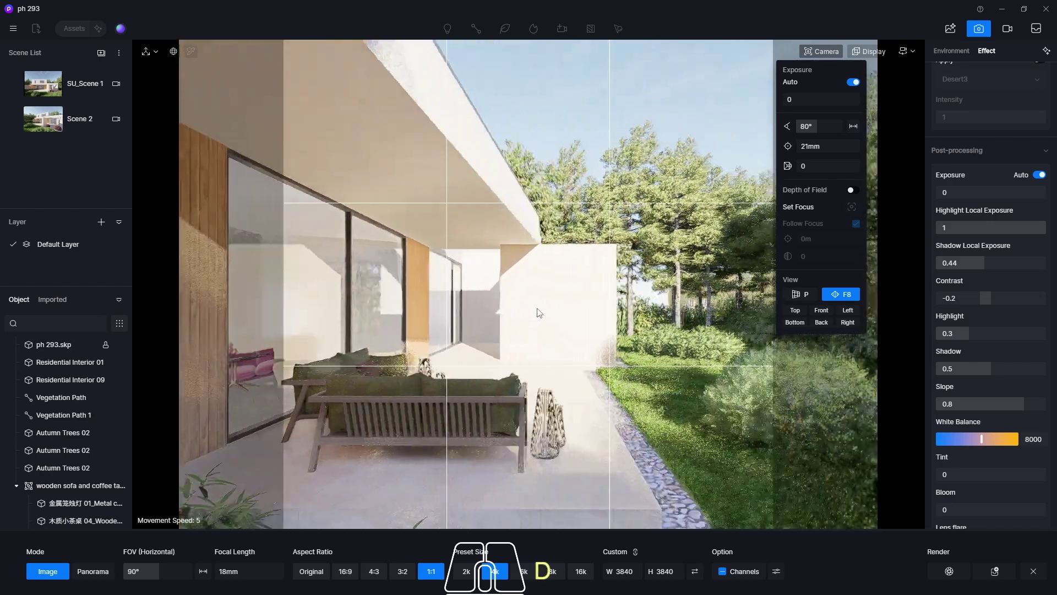
pyautogui.moveTo(538, 312); pyautogui.dragTo(365, 277, button='middle')
pyautogui.press('a')
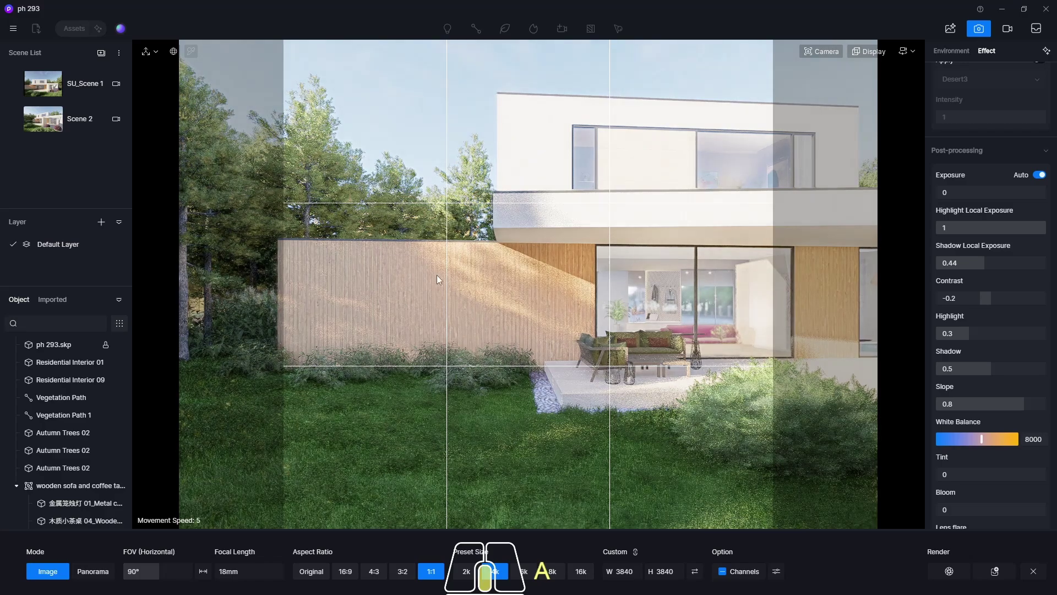
pyautogui.moveTo(437, 275); pyautogui.dragTo(442, 274, button='middle')
# Compare the saved views Scene 2 and SU_Scene 1, and return to Scene 2
pyautogui.click(51, 120)
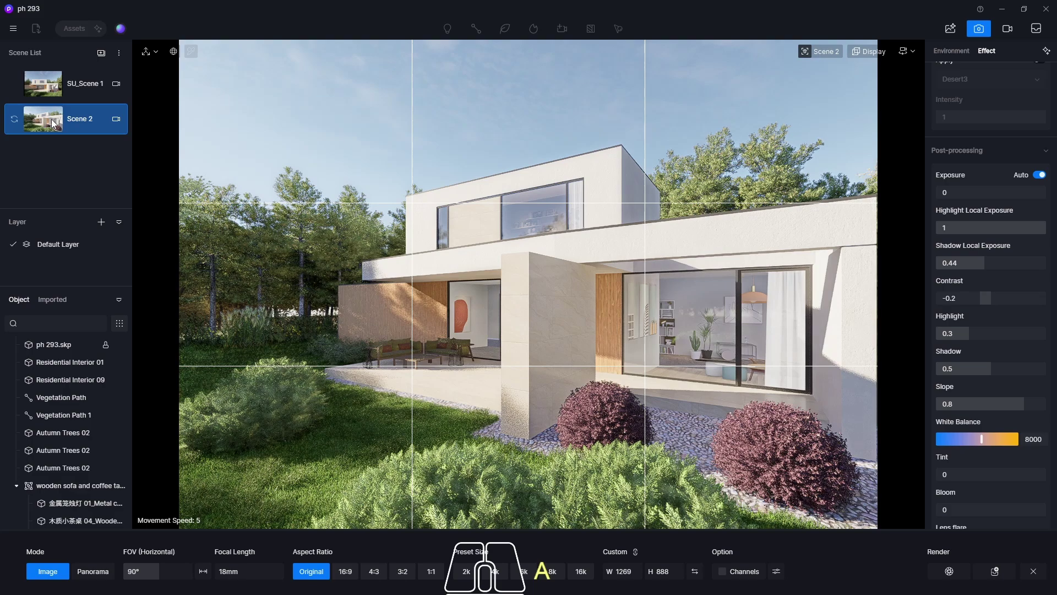
pyautogui.click(41, 84)
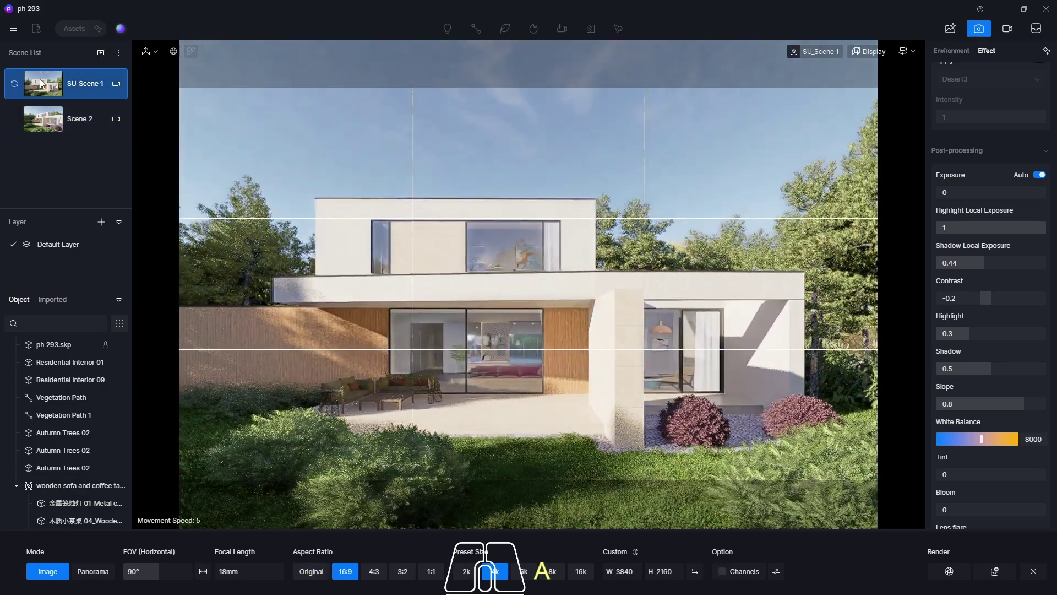
pyautogui.click(56, 123)
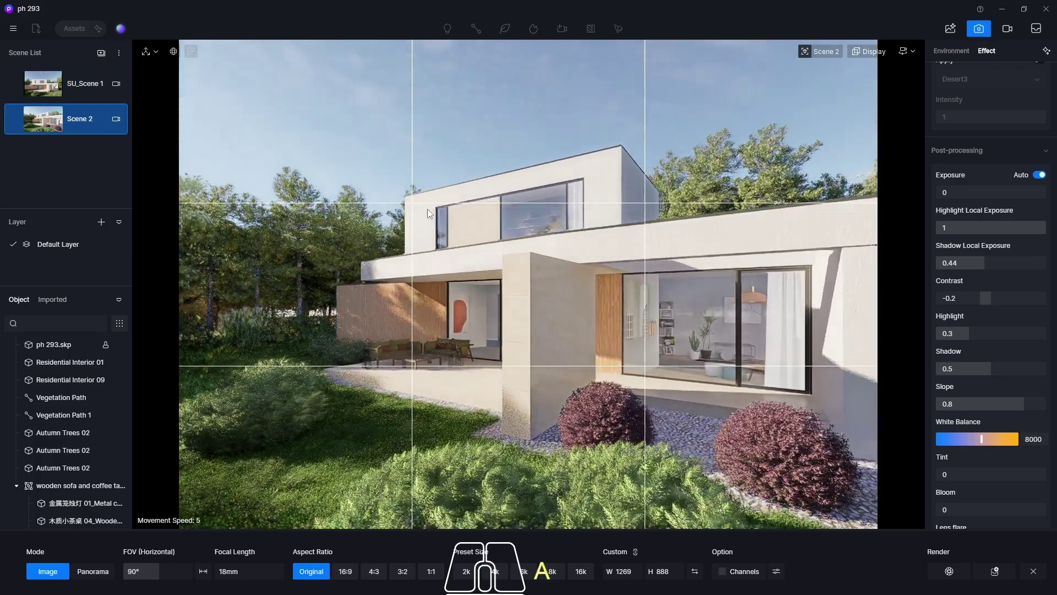
# Move the camera from the Scene 2 viewpoint across the lawn to face the terrace and wood-clad wall
pyautogui.press('a')
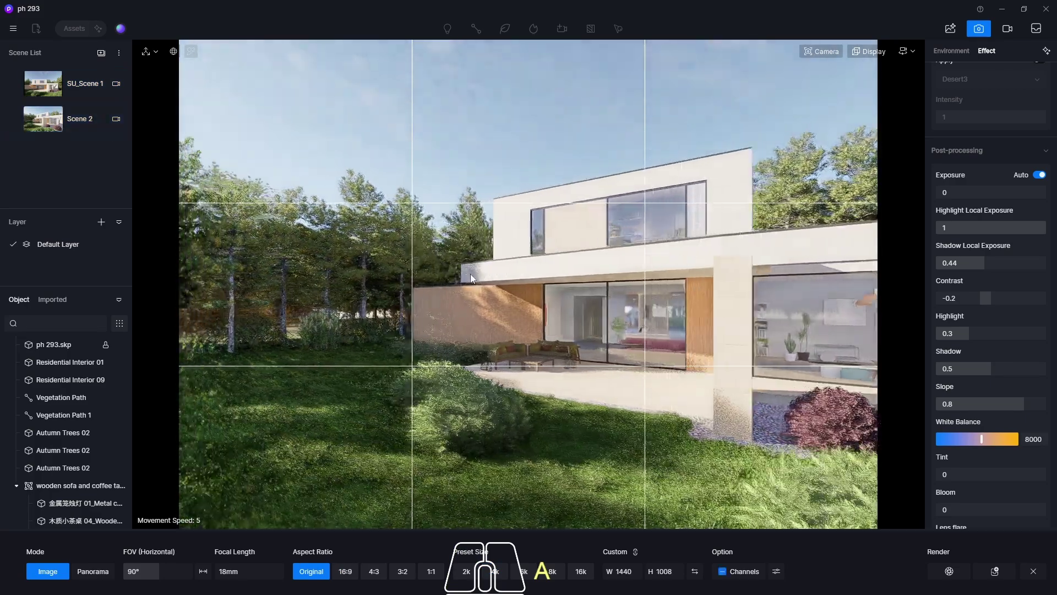
pyautogui.press('w')
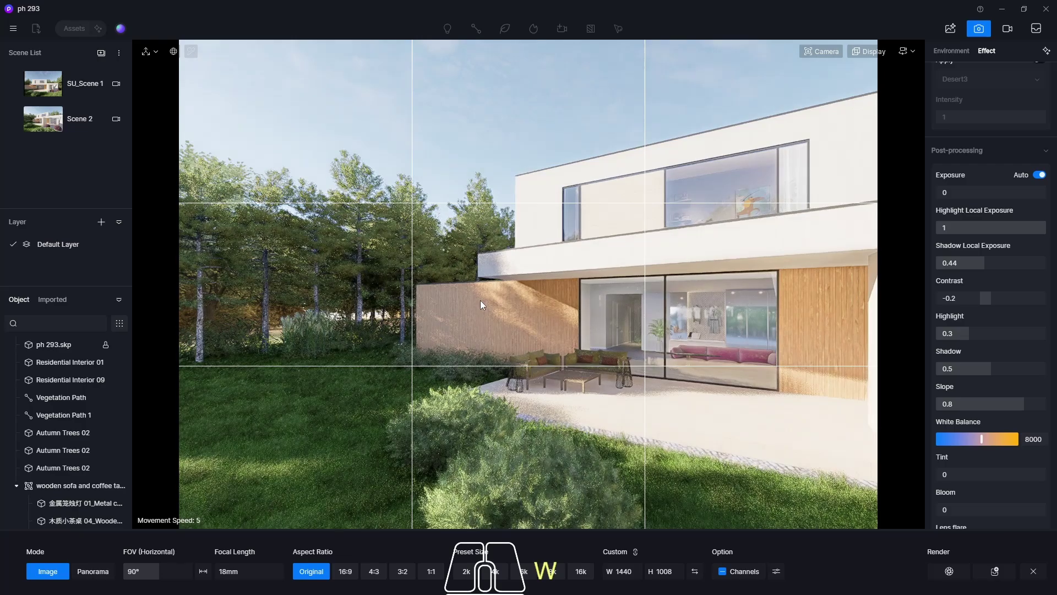
pyautogui.press('a')
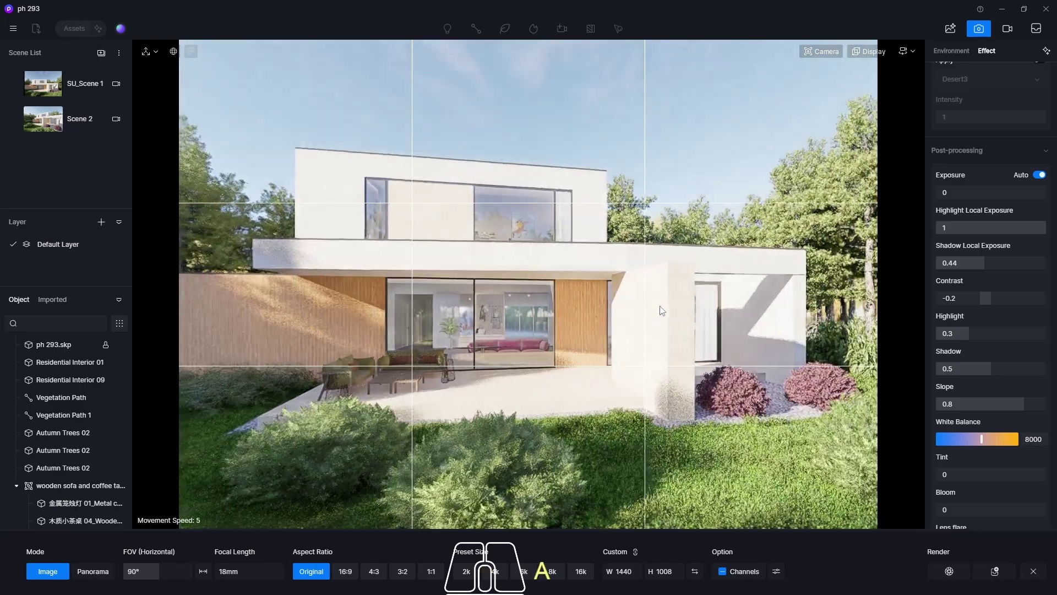
pyautogui.press('a')
pyautogui.press('a')
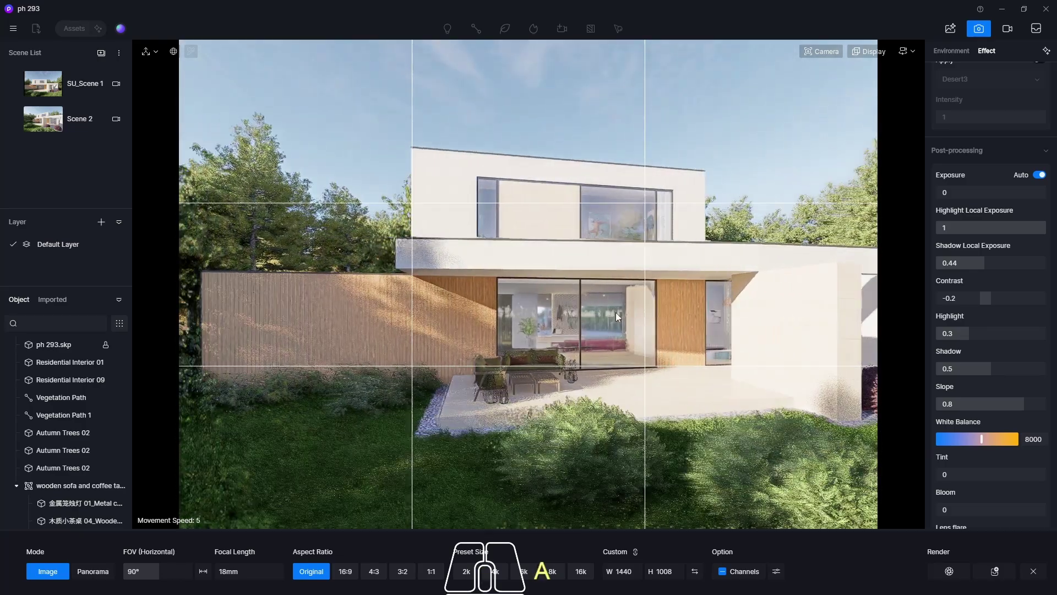
# Orbit to the wood-clad wall's side, bring the camera close to the terrace corner and lower it towards the lawn
pyautogui.moveTo(616, 312); pyautogui.dragTo(752, 306, button='right')
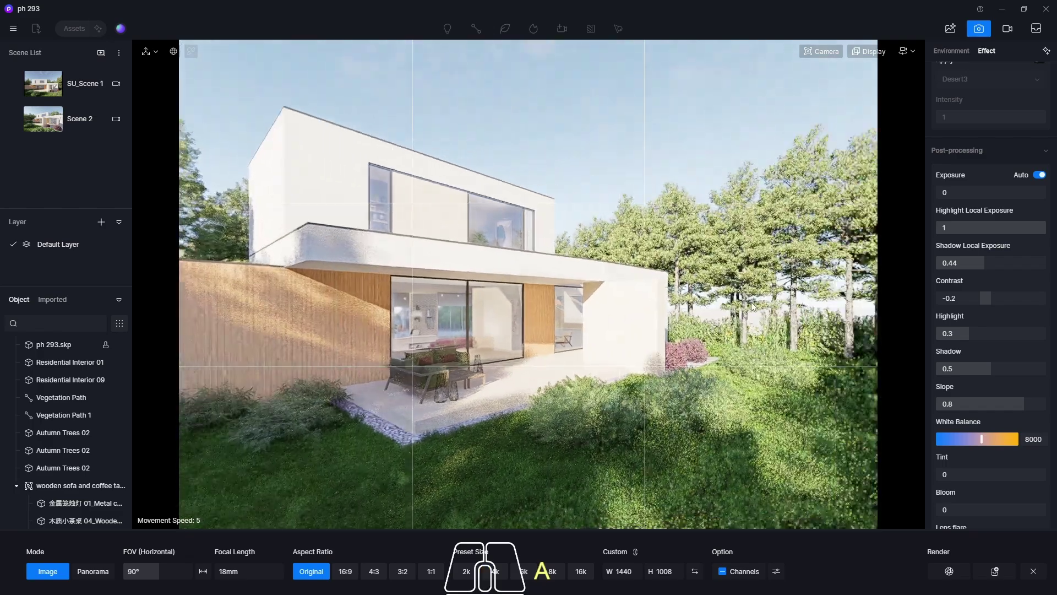
pyautogui.press('w')
pyautogui.scroll(2, 584, 344)
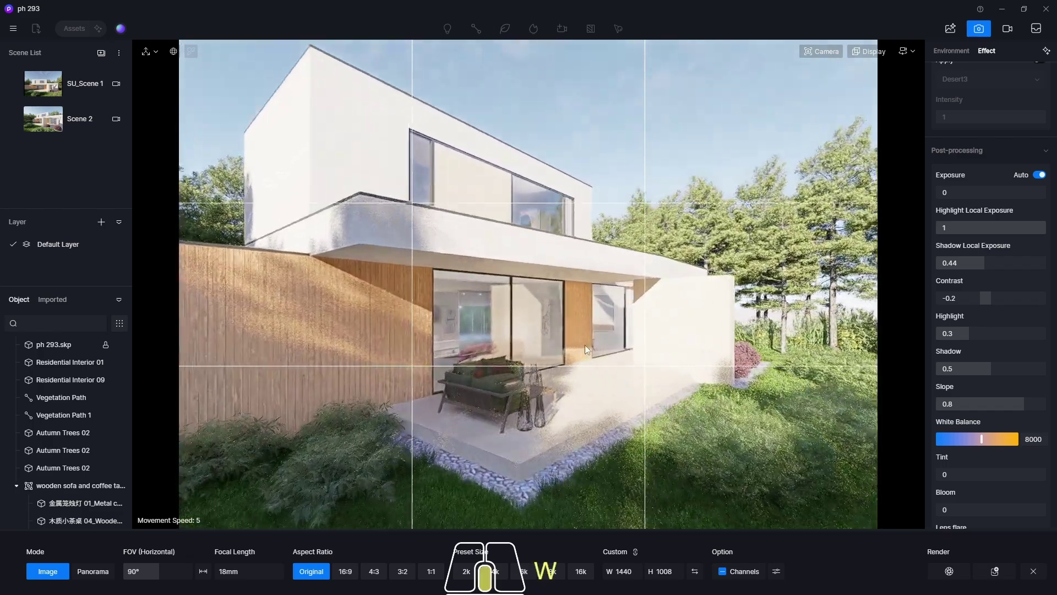
pyautogui.scroll(2, 585, 344)
pyautogui.press('a')
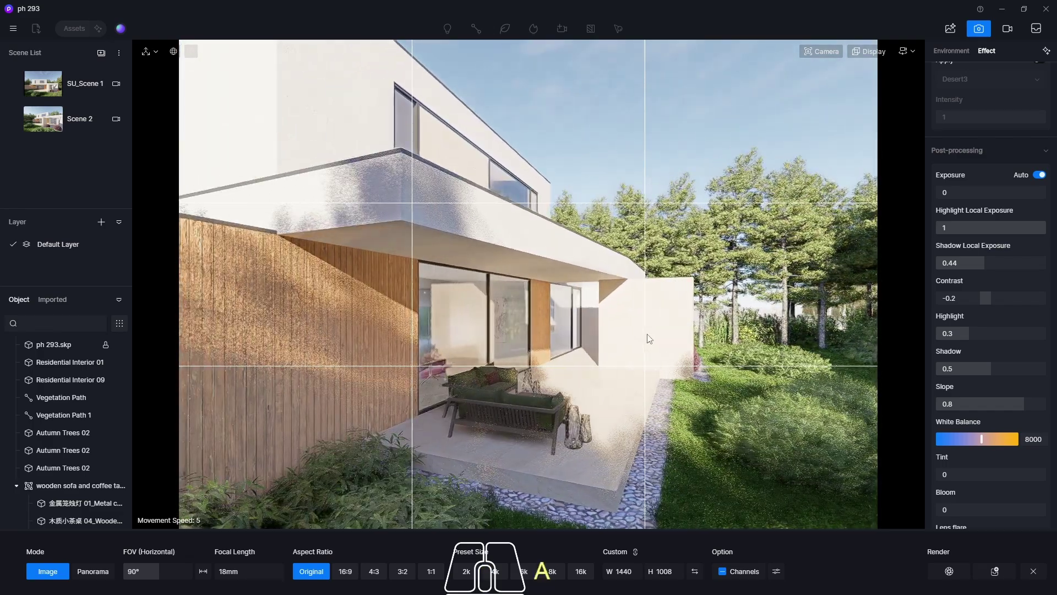
pyautogui.press('e')
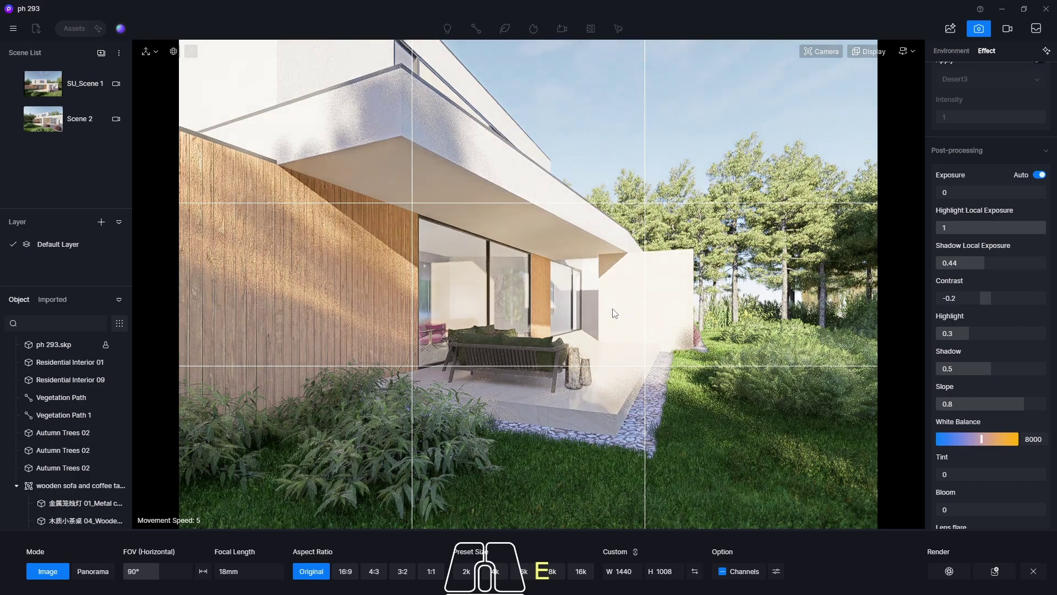
# Set the terrace view's aspect ratio to 1:1 and its camera field of view to 80°
pyautogui.press('s')
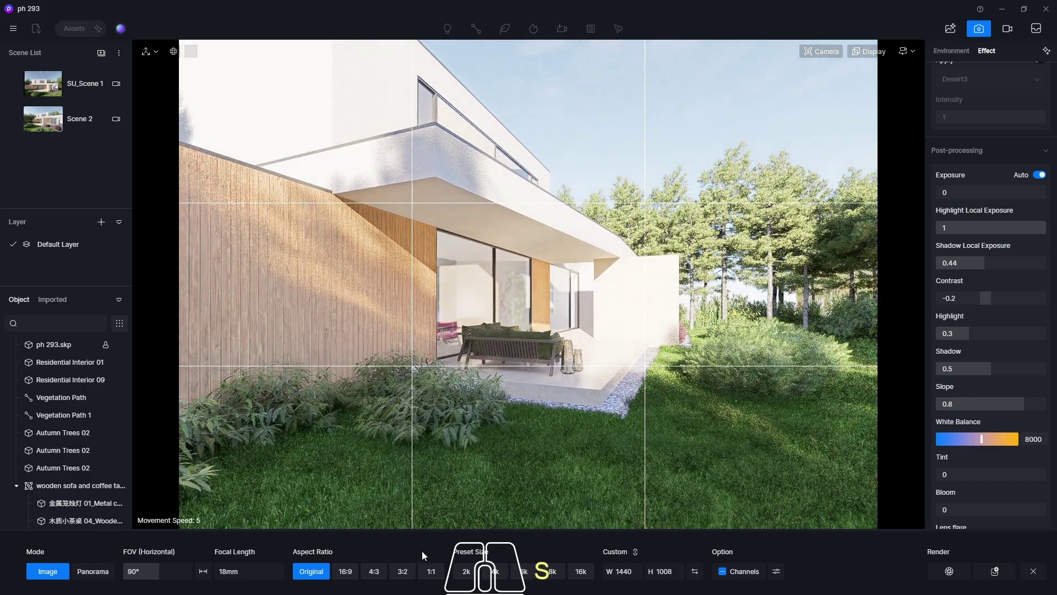
pyautogui.click(431, 570)
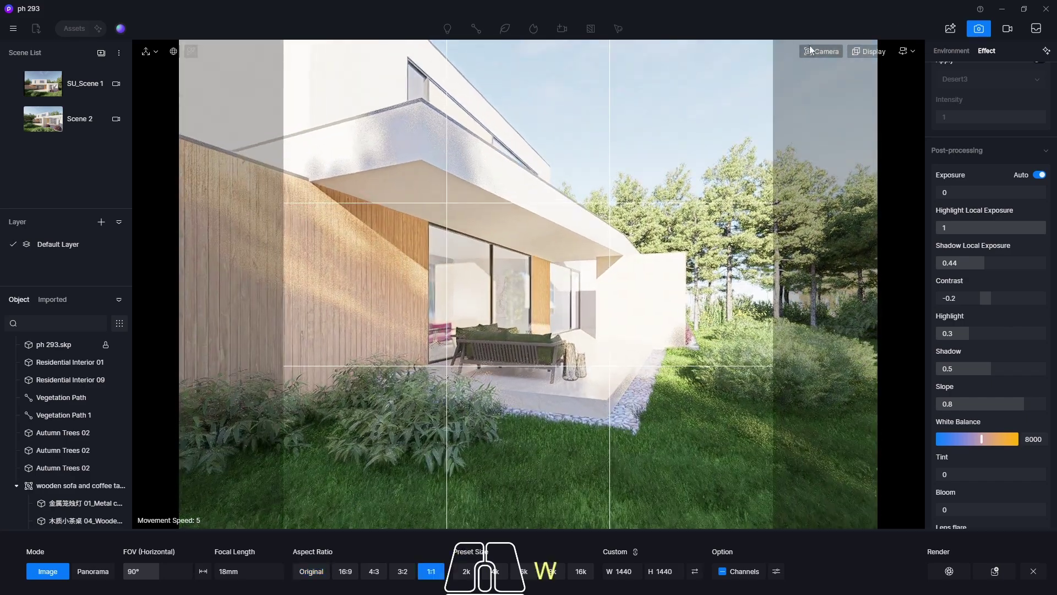
pyautogui.click(826, 50)
pyautogui.click(809, 127)
pyautogui.write('80')
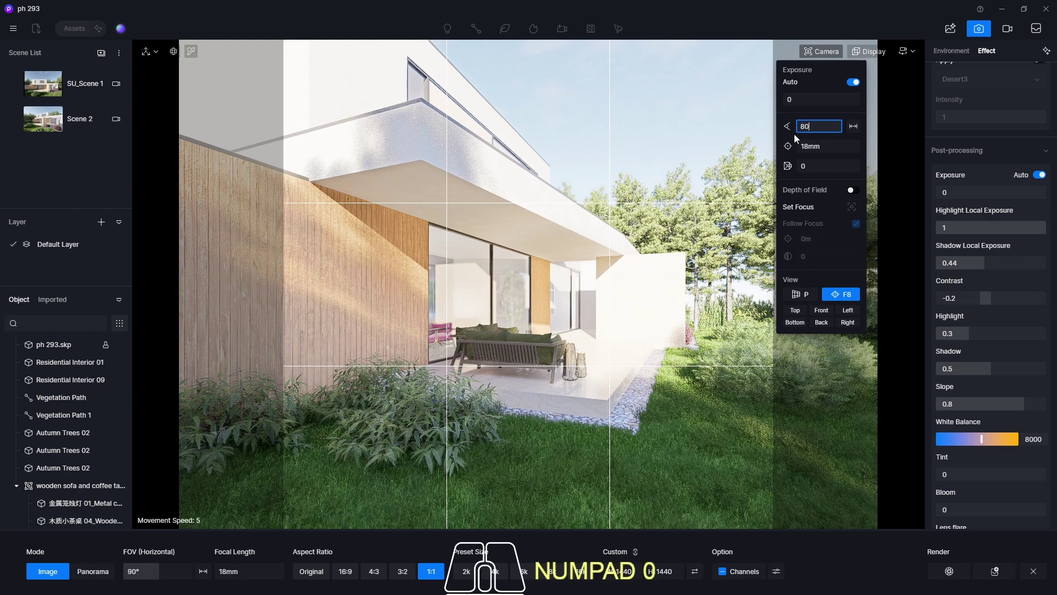
pyautogui.press('Return')
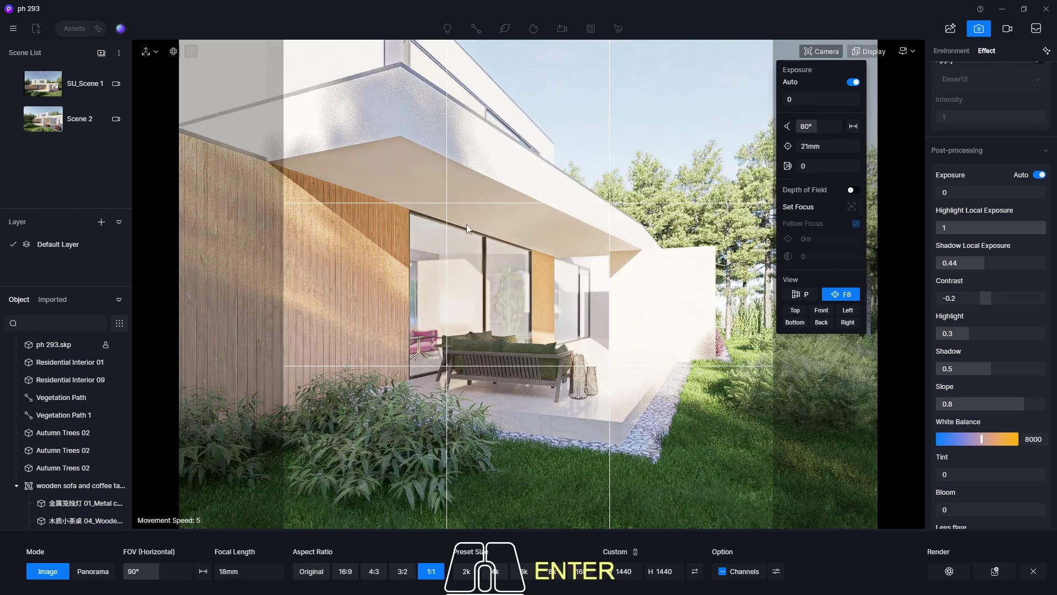
# Shift the camera sideways to bring the terrace, green sofa and lanterns toward the middle of the square frame
pyautogui.press('d')
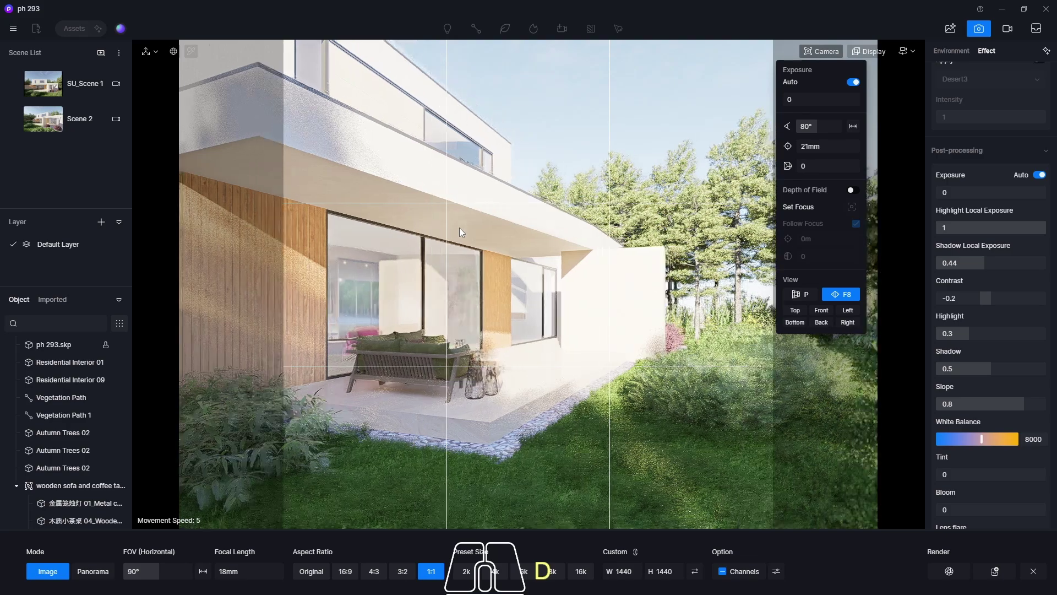
pyautogui.press('a')
pyautogui.press('d')
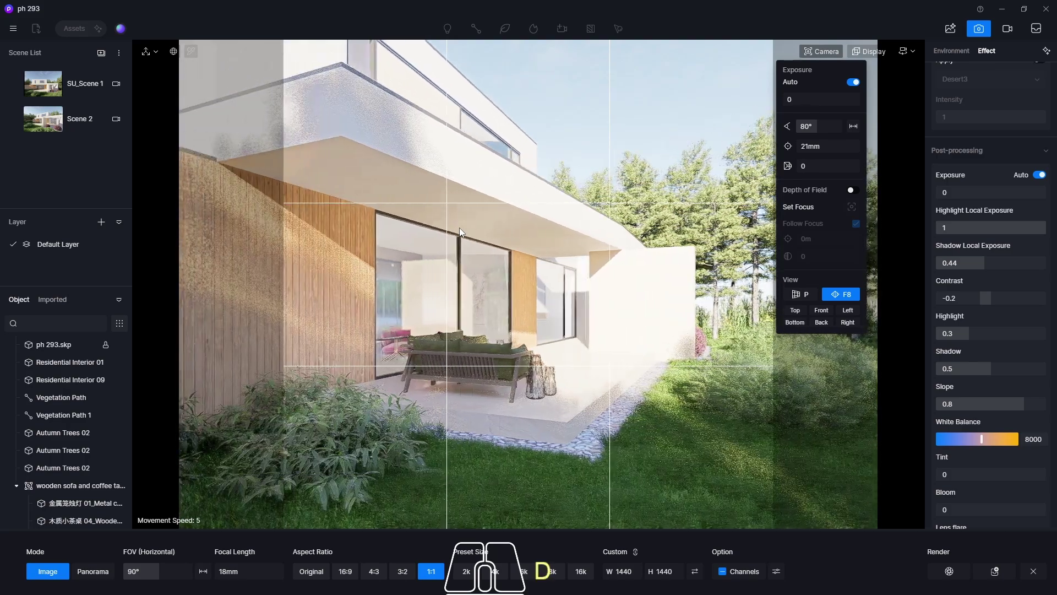
pyautogui.press('d')
# Lower the fly movement speed to 2 and fine-tune the camera's sideways position in front of the terrace corner
pyautogui.click(905, 51)
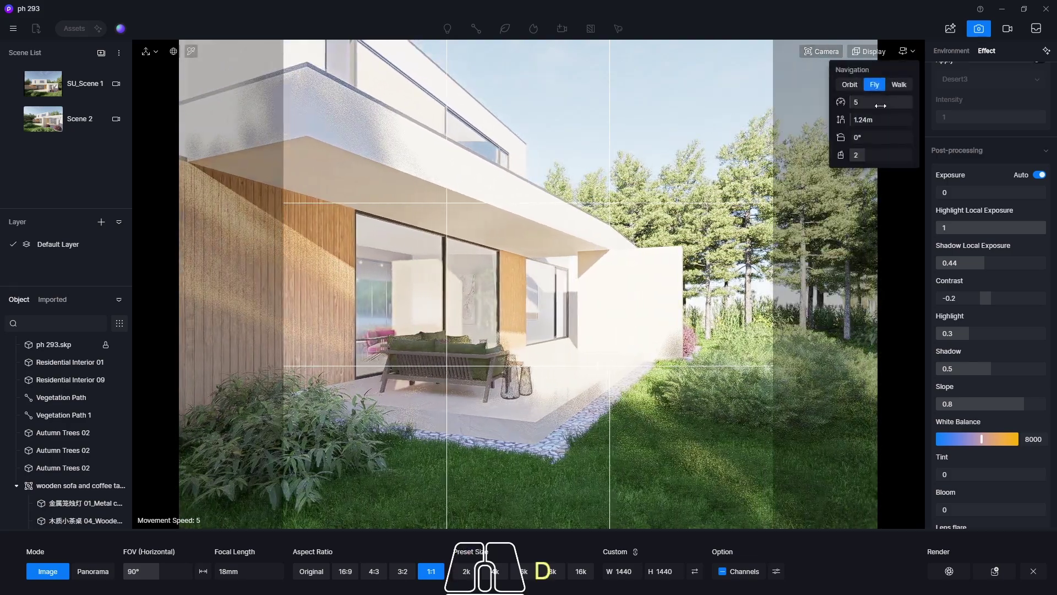
pyautogui.click(880, 105)
pyautogui.write('2')
pyautogui.press('Return')
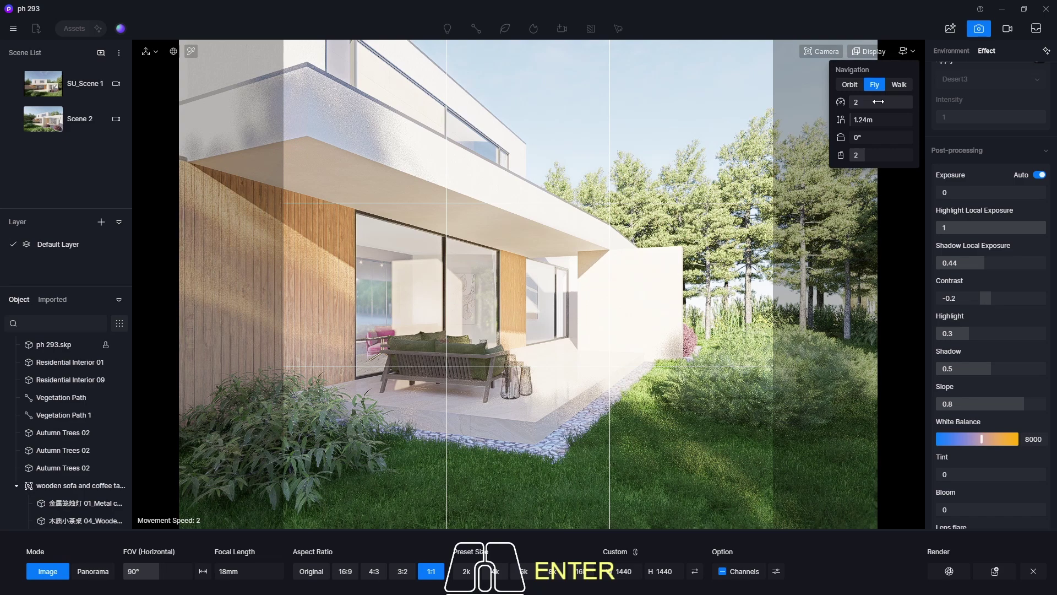
pyautogui.press('d')
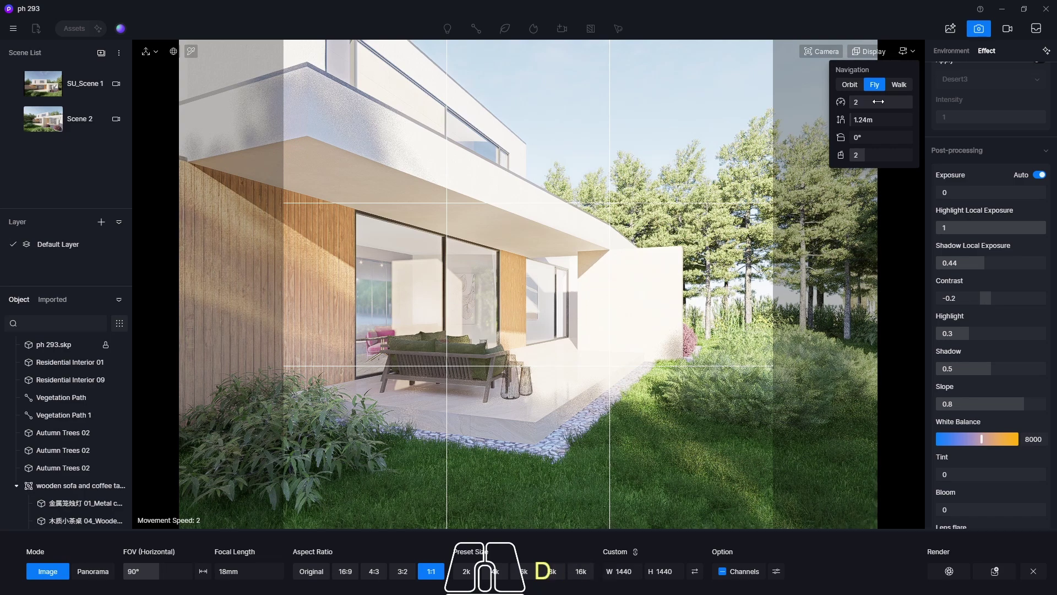
pyautogui.press('d')
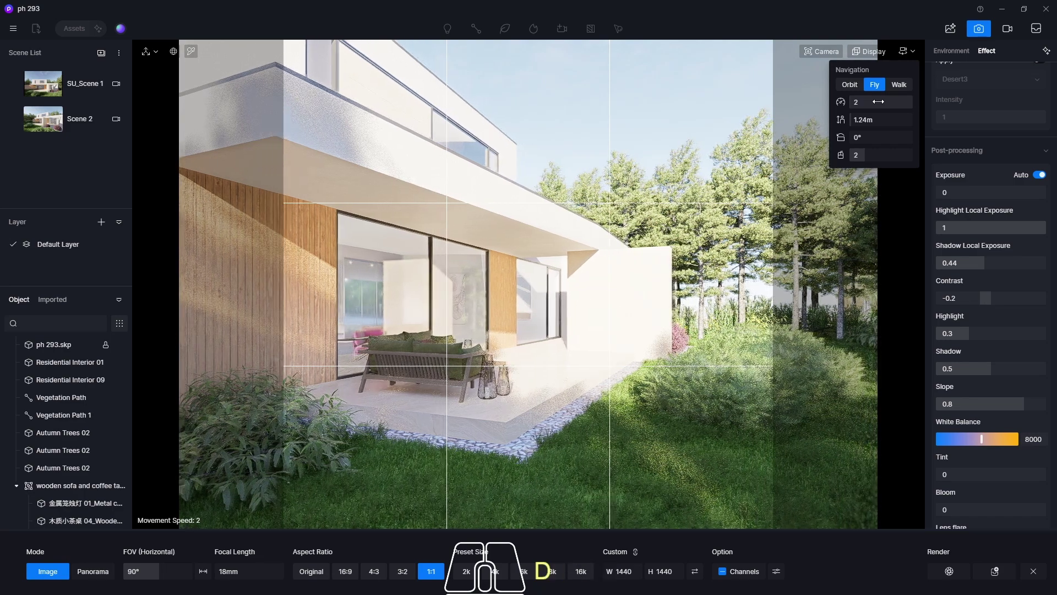
pyautogui.press('a')
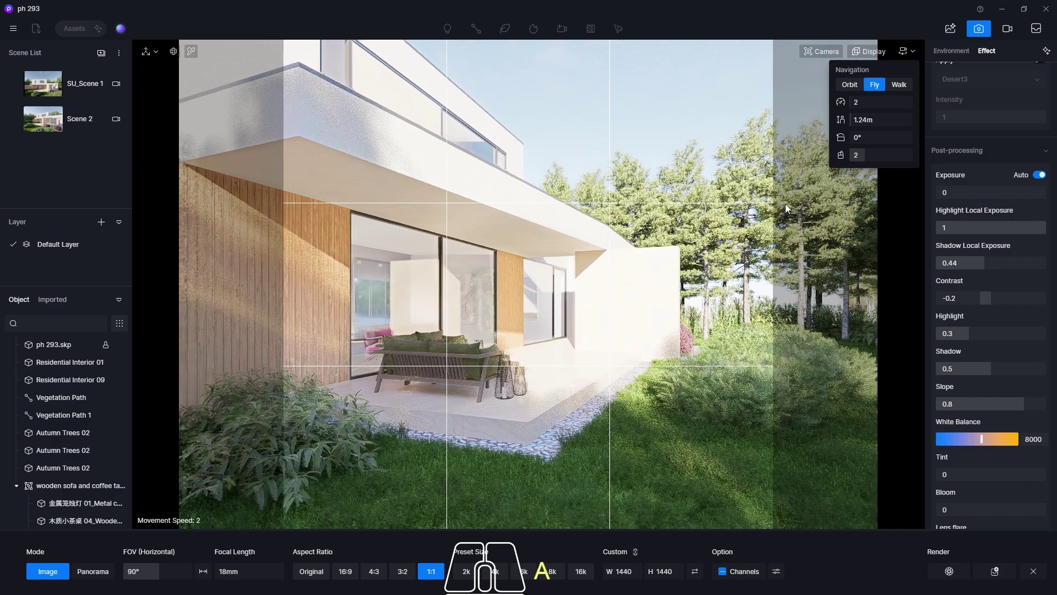
pyautogui.press('a')
pyautogui.press('d')
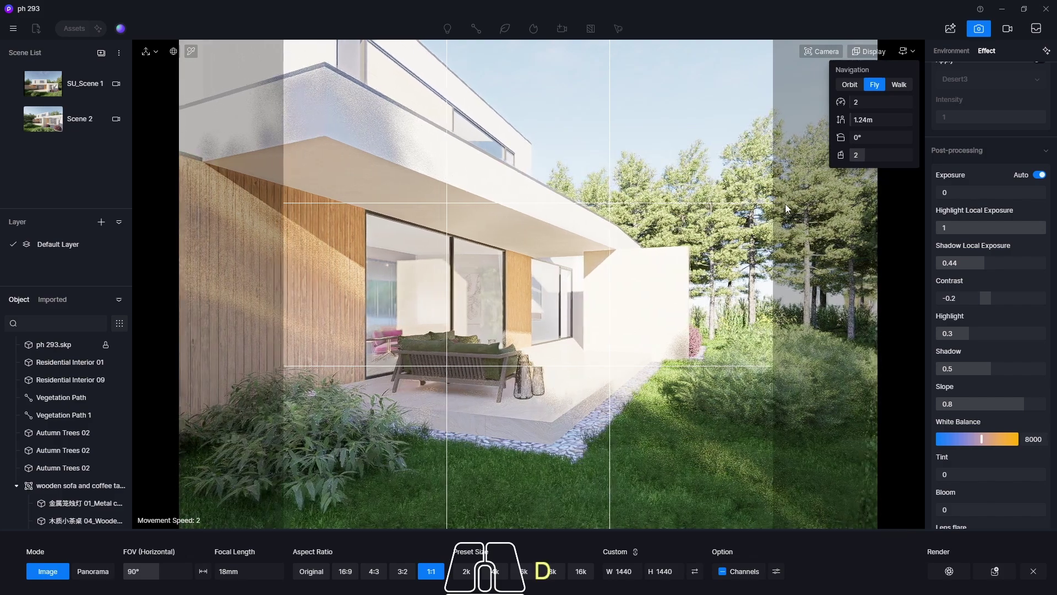
pyautogui.press('a')
pyautogui.press('d')
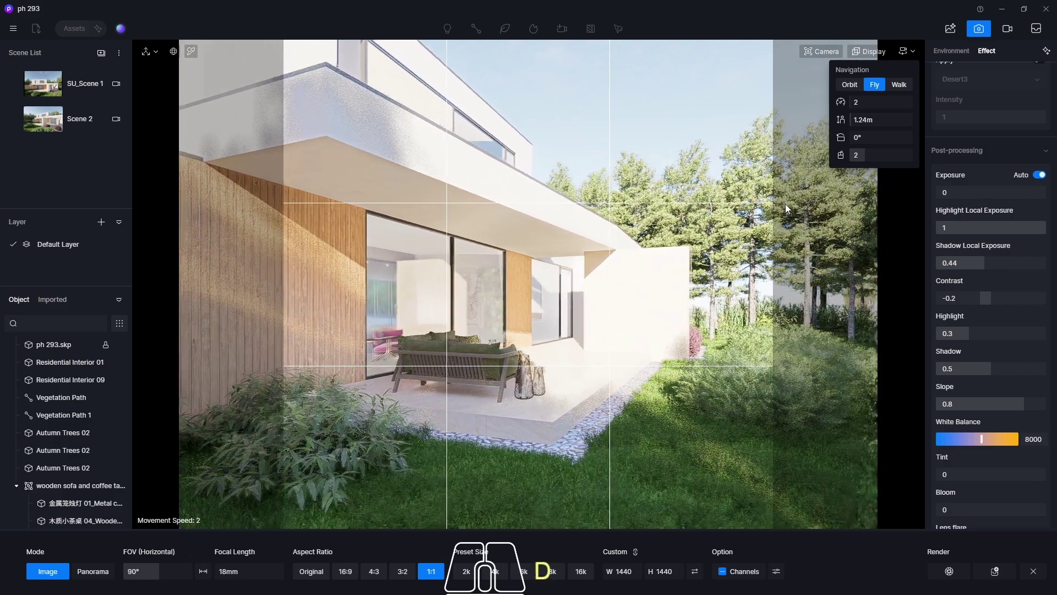
# Adjust the terrace camera's height above the lawn to about 1.13 m
pyautogui.press('q')
pyautogui.press('e')
pyautogui.press('e')
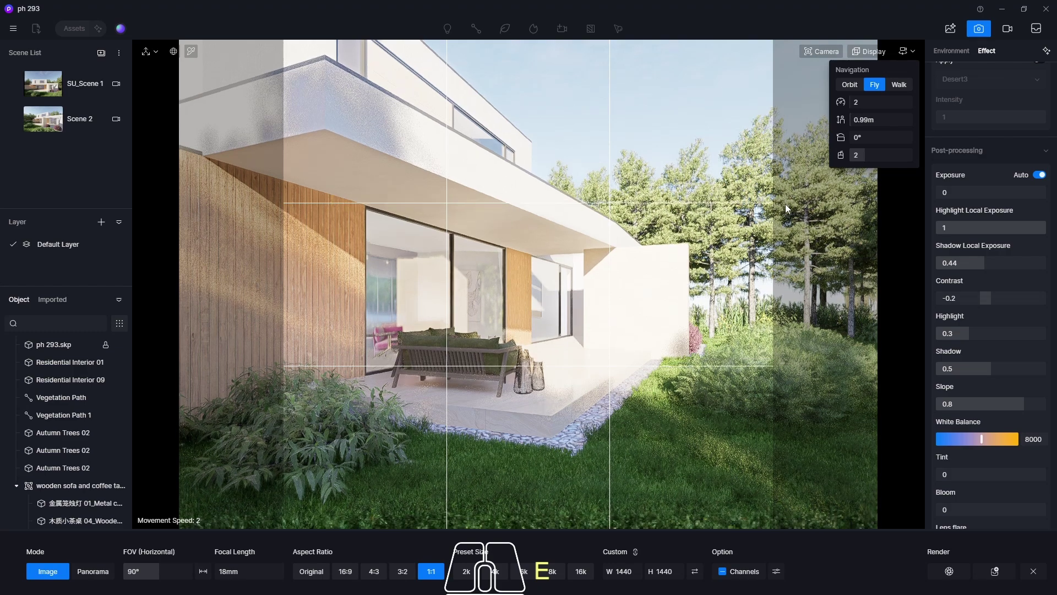
pyautogui.press('q')
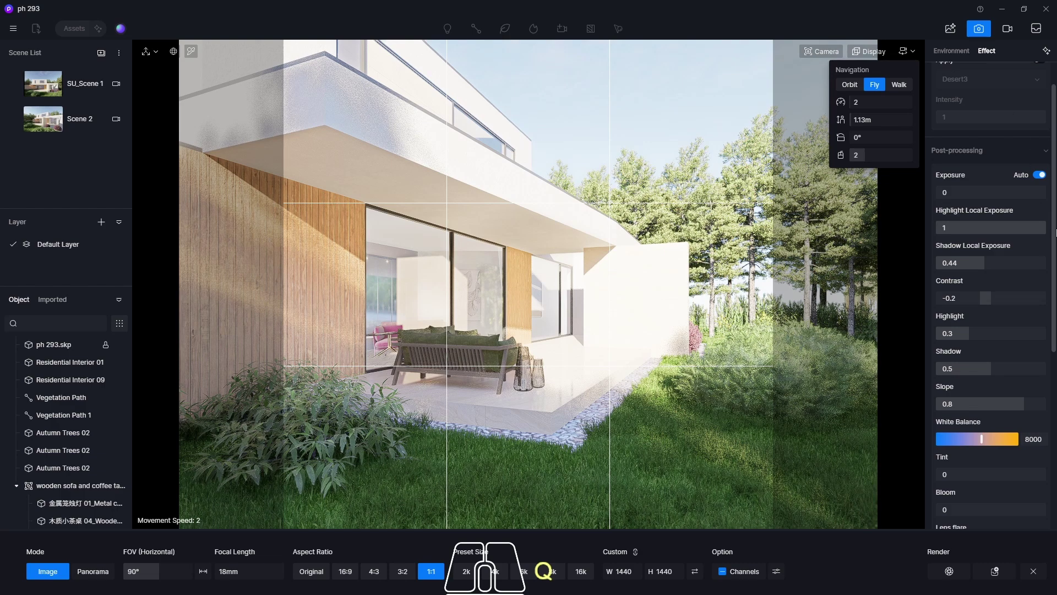
# Set the sky light's North Offset to 49.8° so the sun hits the terrace from a new direction
pyautogui.moveTo(1054, 192); pyautogui.dragTo(1054, 165)
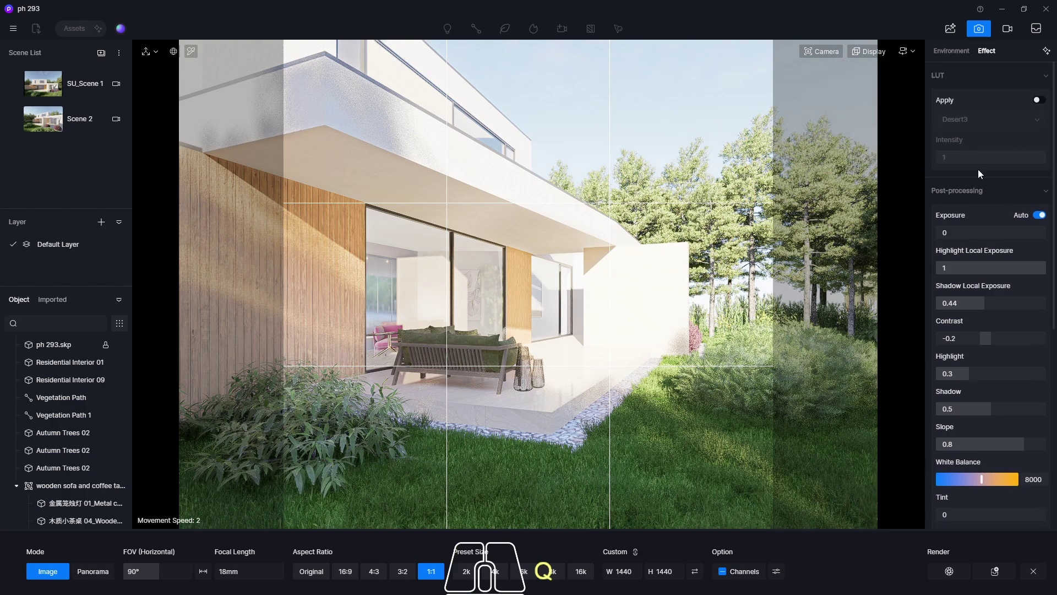
pyautogui.click(948, 51)
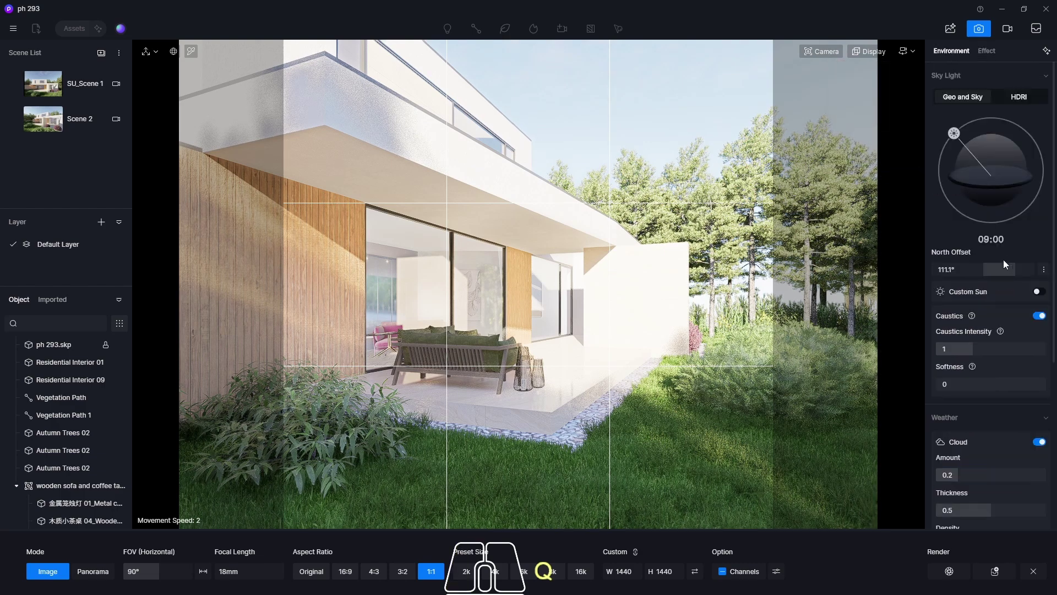
pyautogui.moveTo(1011, 268)
pyautogui.mouseDown()
pyautogui.moveTo(996, 271)
pyautogui.moveTo(1026, 267)
pyautogui.moveTo(998, 273)
pyautogui.mouseUp()
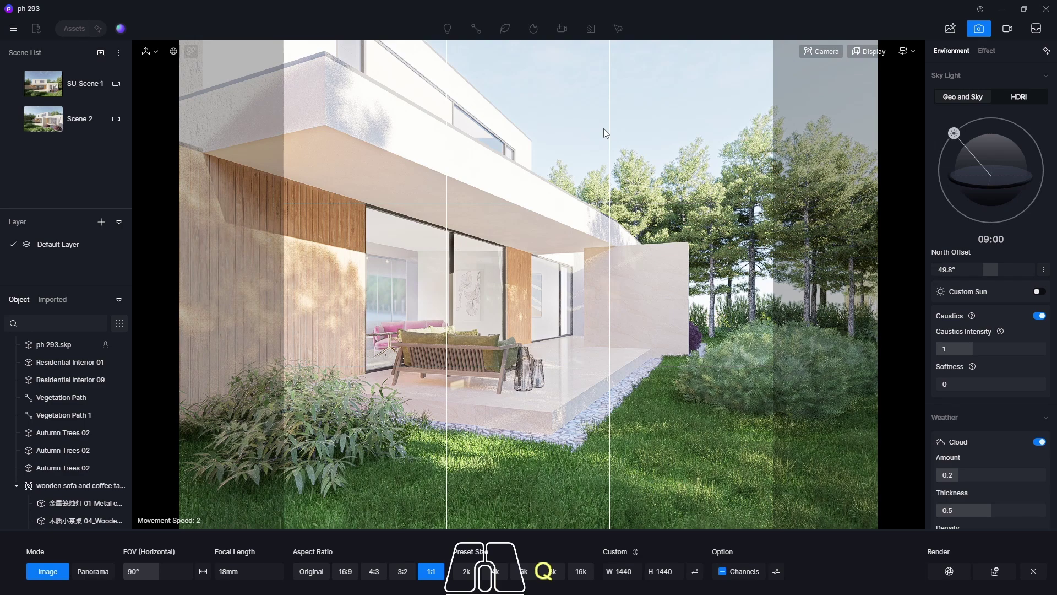
# Reduce the Shadow Local Exposure to 0.03 and save the terrace view as a new scene
pyautogui.click(988, 51)
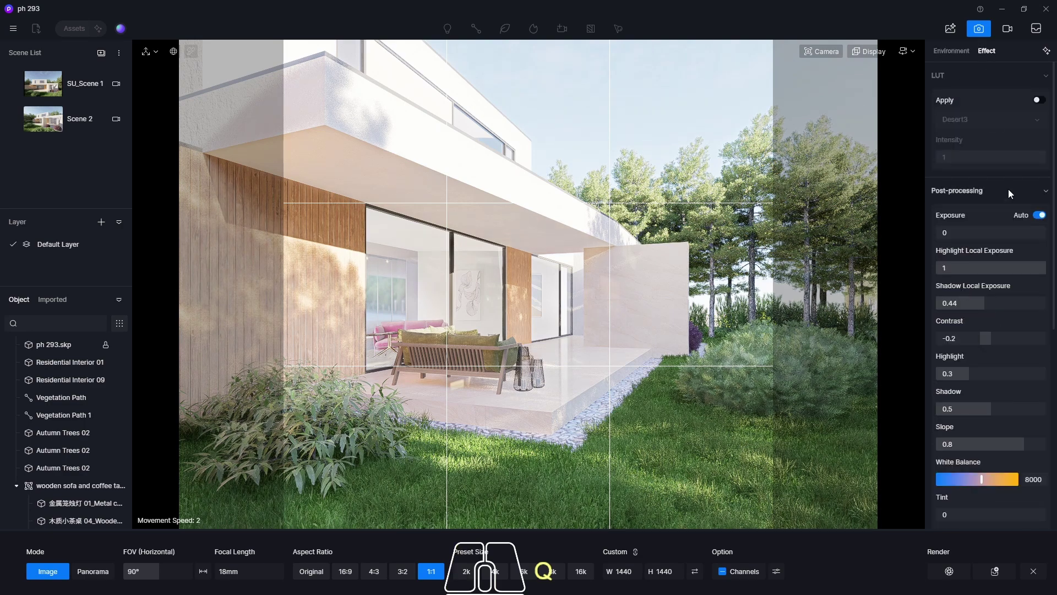
pyautogui.moveTo(985, 306); pyautogui.dragTo(941, 304)
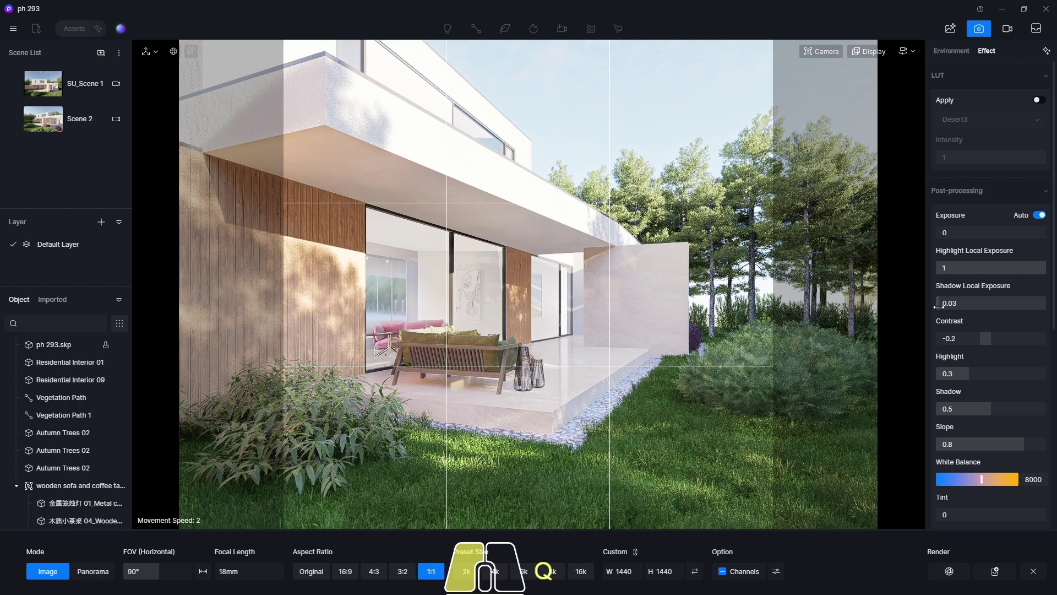
pyautogui.moveTo(939, 306); pyautogui.dragTo(939, 307)
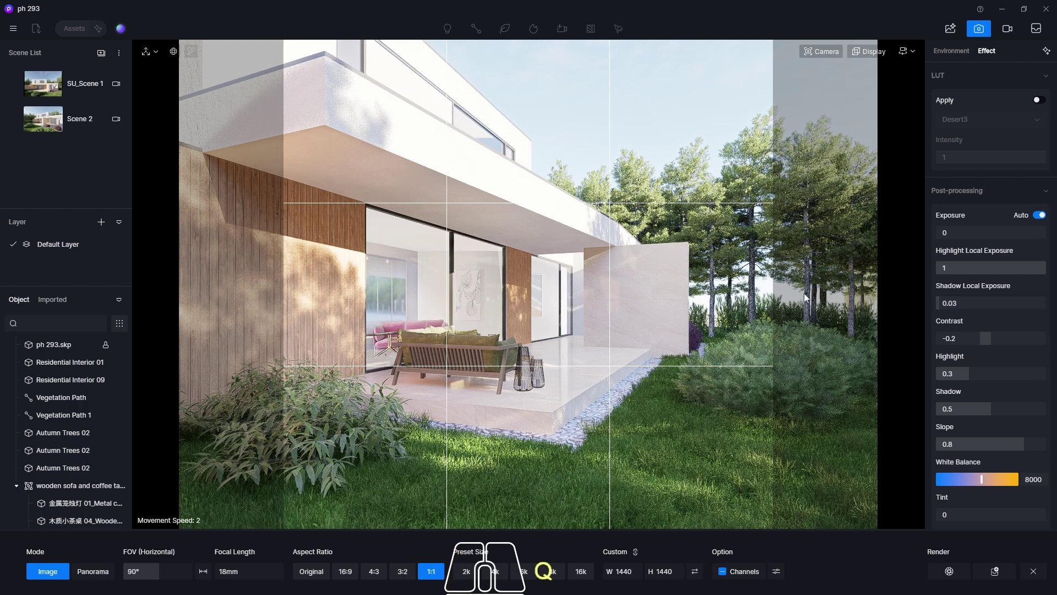
pyautogui.click(99, 53)
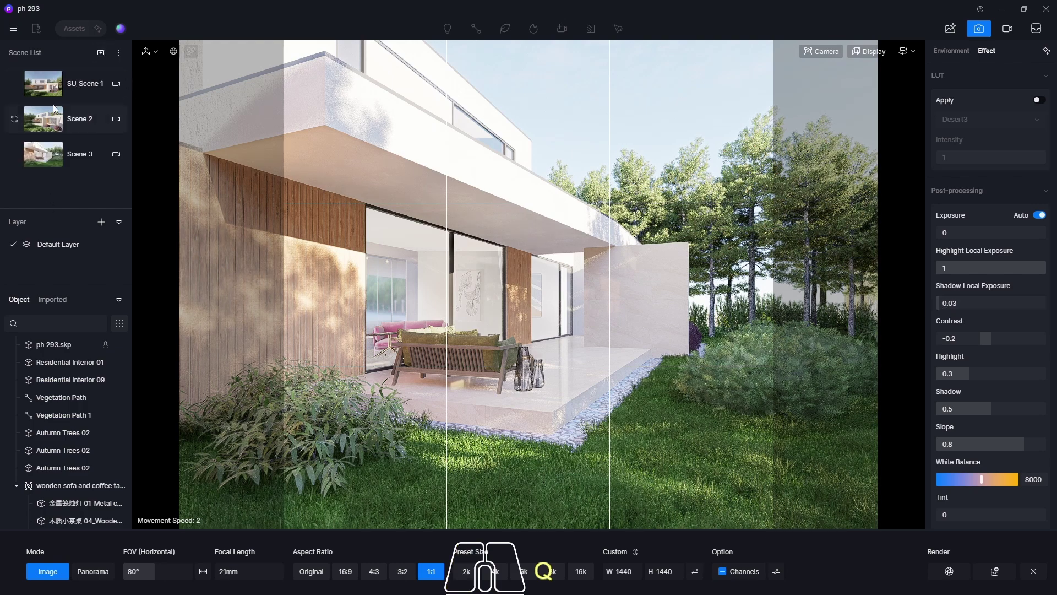
# Compare SU_Scene 1 and Scene 2 with the newly saved Scene 3
pyautogui.click(44, 81)
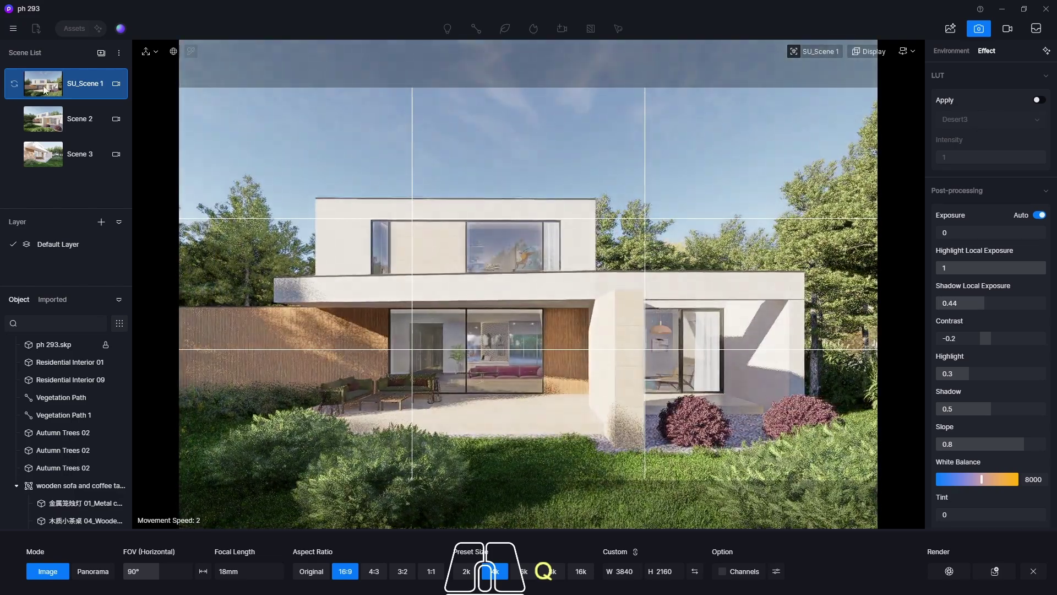
pyautogui.click(37, 121)
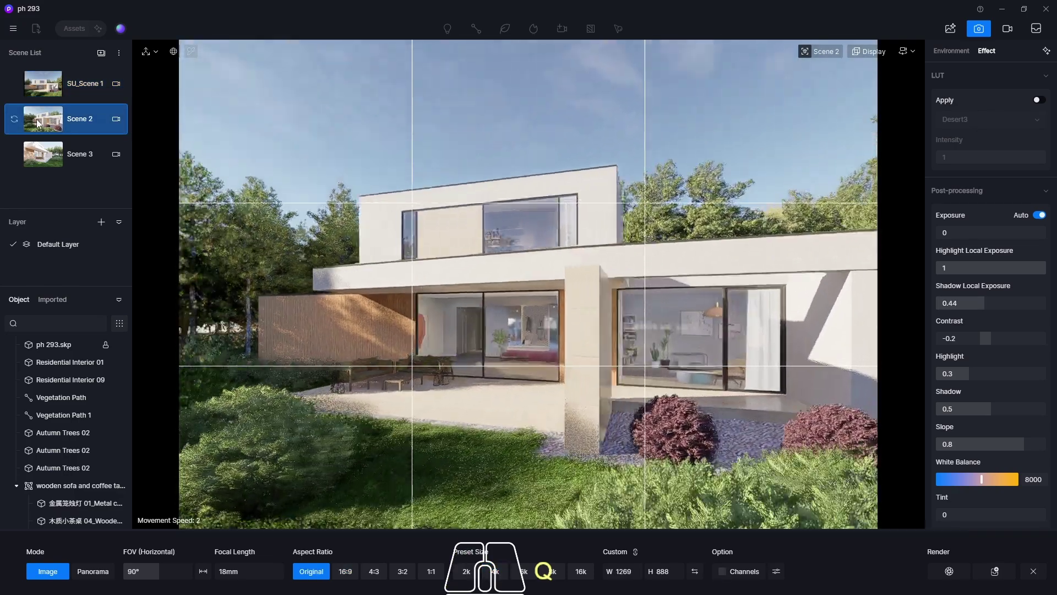
pyautogui.click(40, 158)
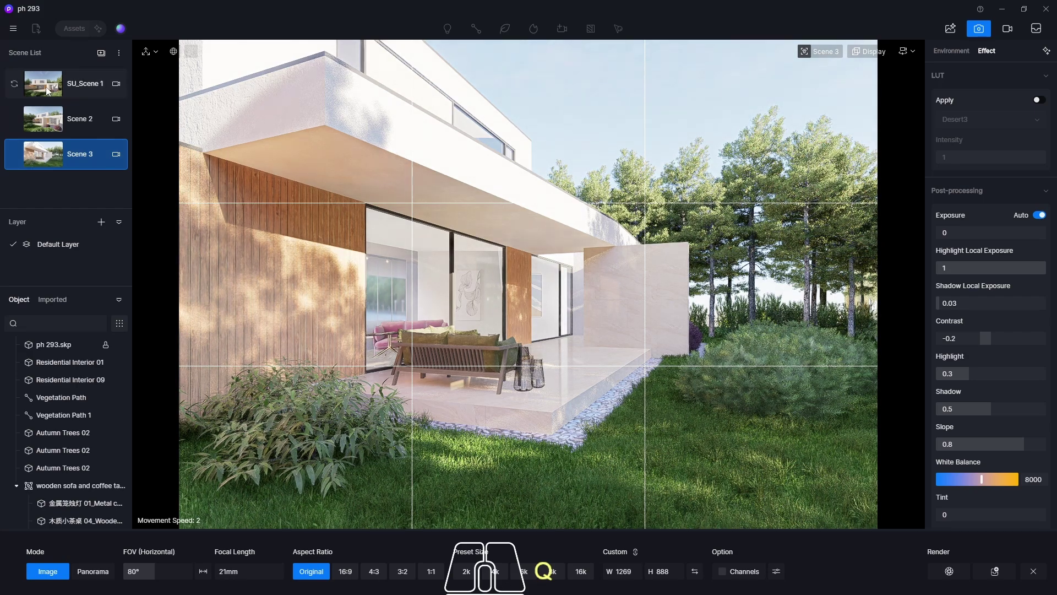
# Starting from SU_Scene 1, switch the aspect ratio to 1:1 and back the camera away from the house front
pyautogui.click(45, 87)
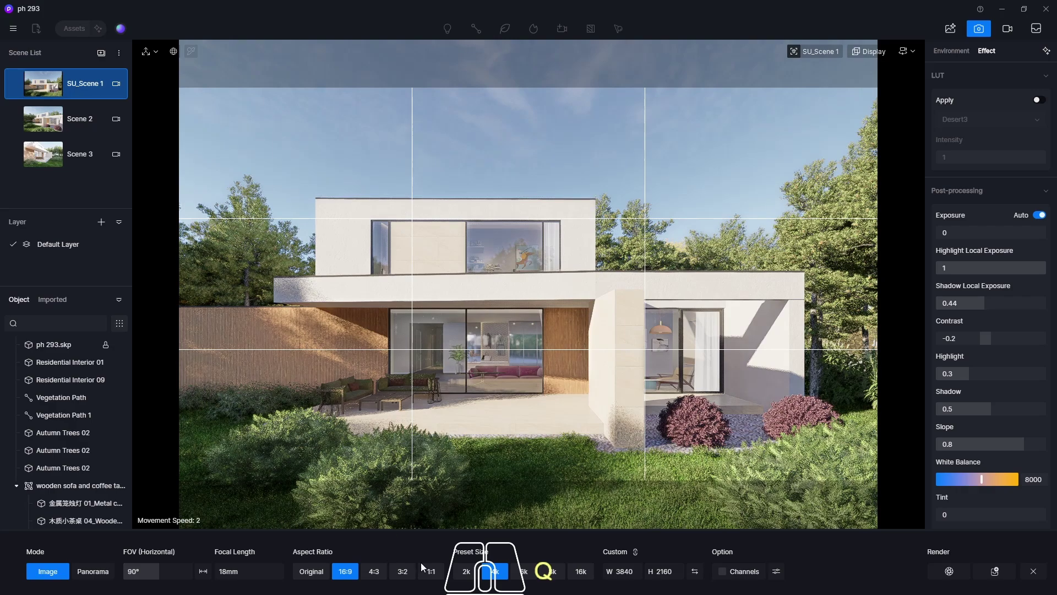
pyautogui.click(431, 572)
pyautogui.press('s')
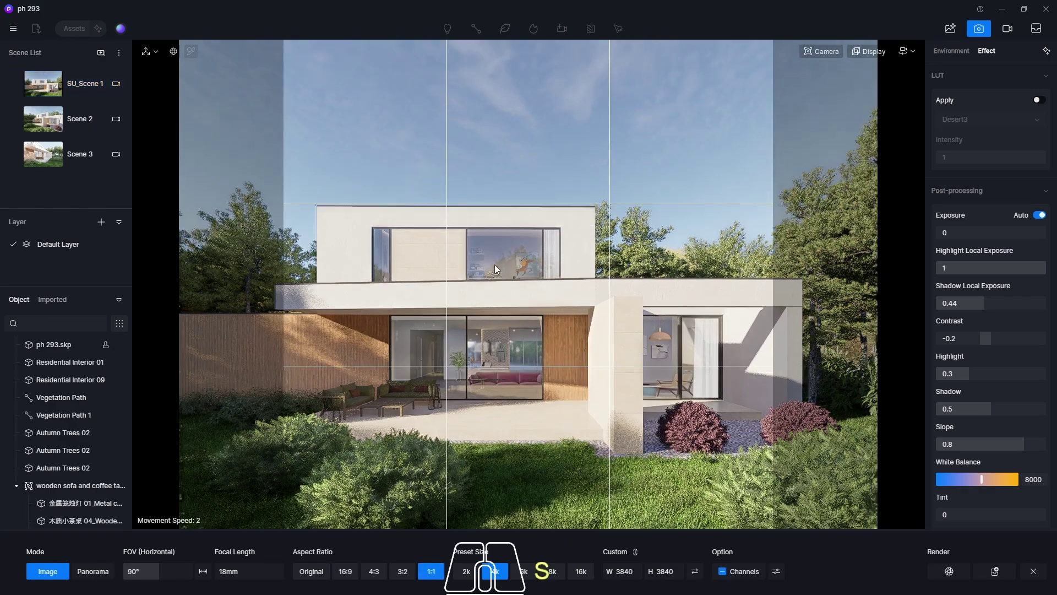
pyautogui.press('s')
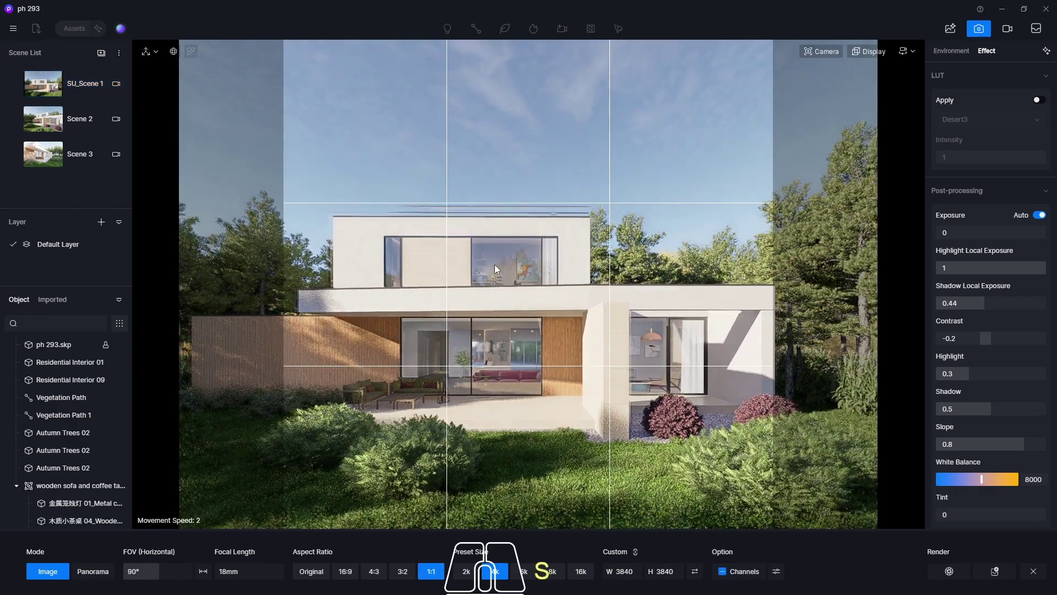
# Fine-tune the frontal camera's sideways position and distance, and lower it to frame the house in the square crop
pyautogui.press('a')
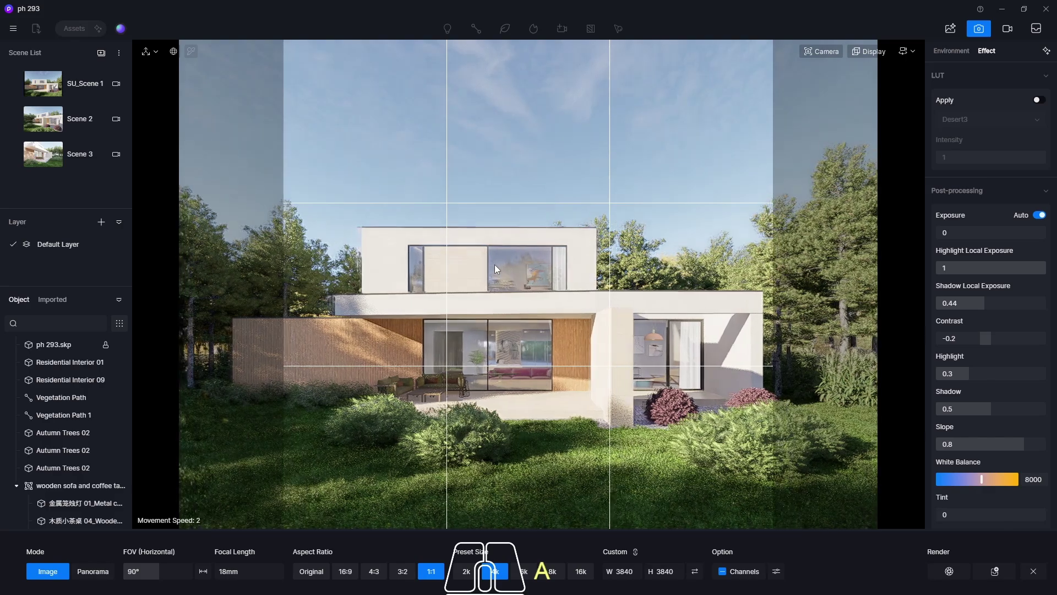
pyautogui.press('d')
pyautogui.press('d')
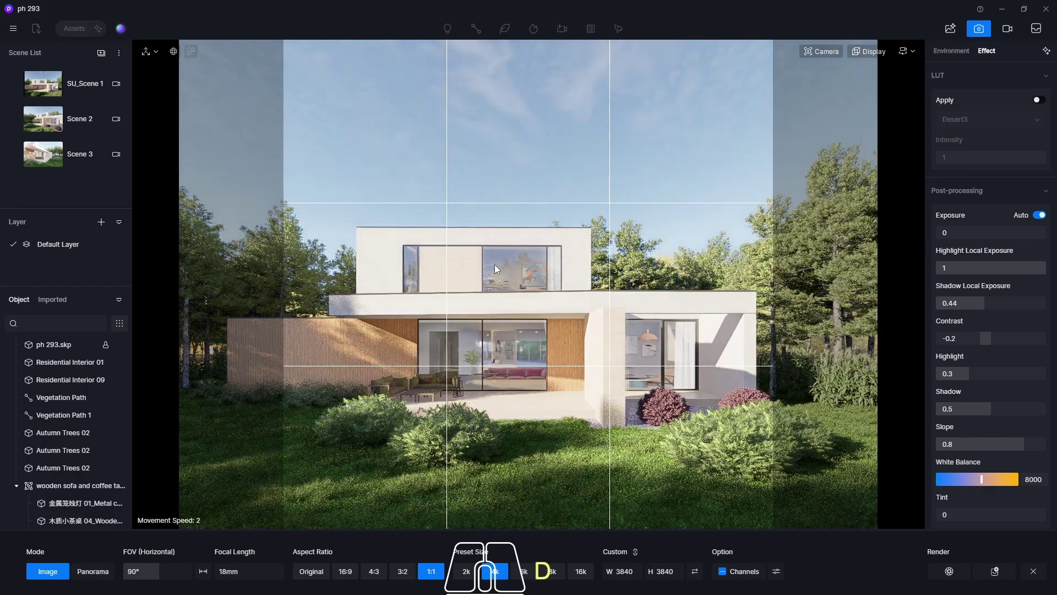
pyautogui.press('a')
pyautogui.press('d')
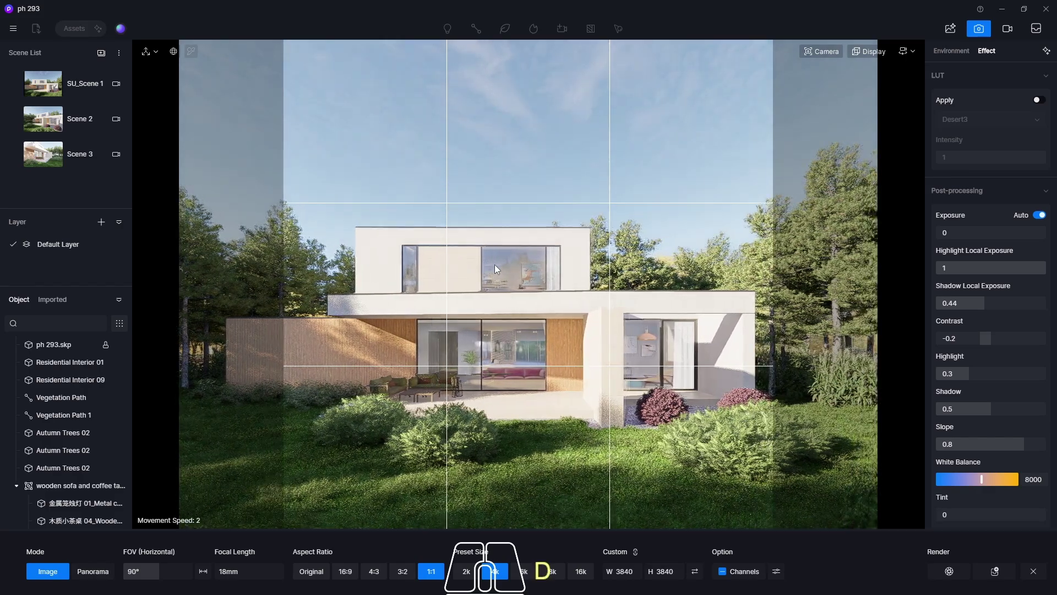
pyautogui.press('a')
pyautogui.press('w')
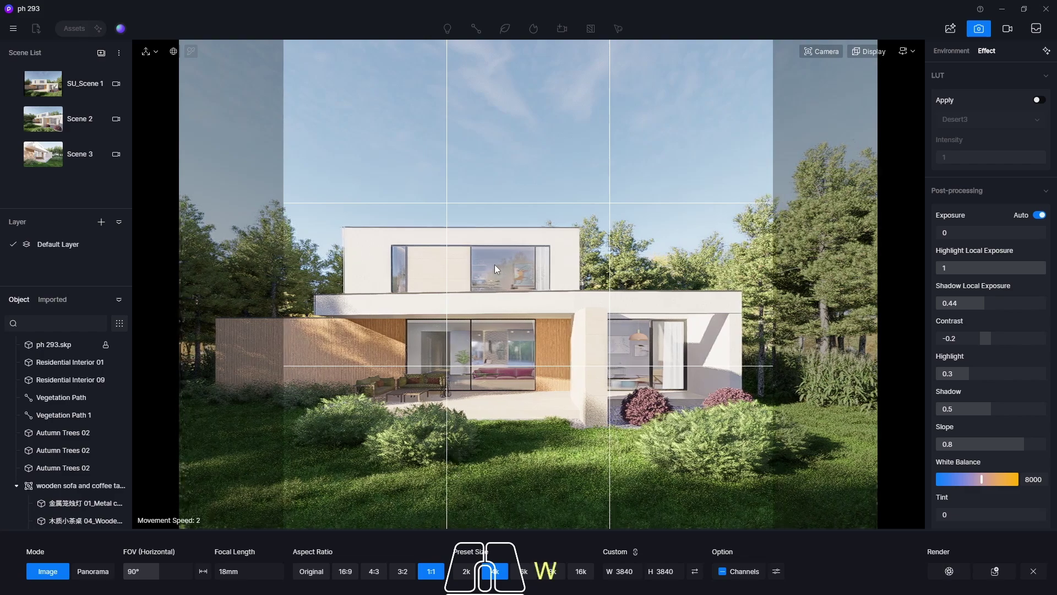
pyautogui.press('s')
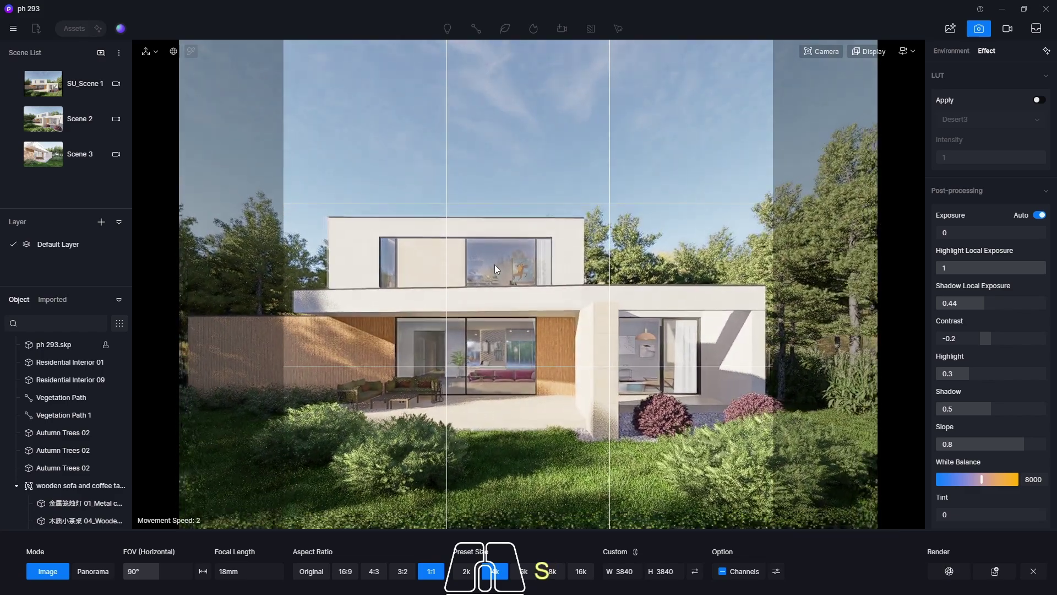
pyautogui.press('w')
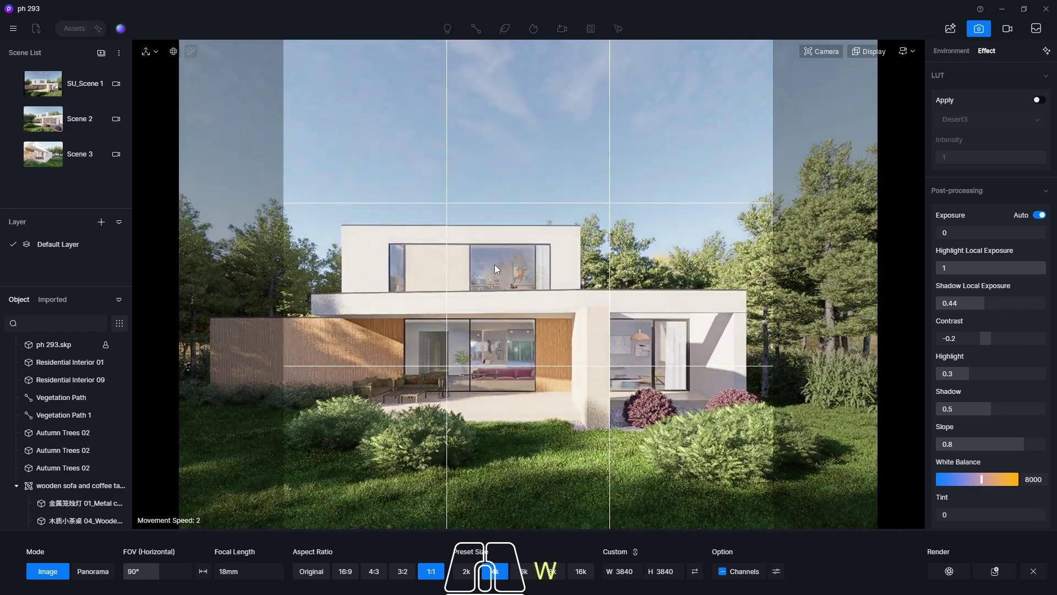
pyautogui.press('e')
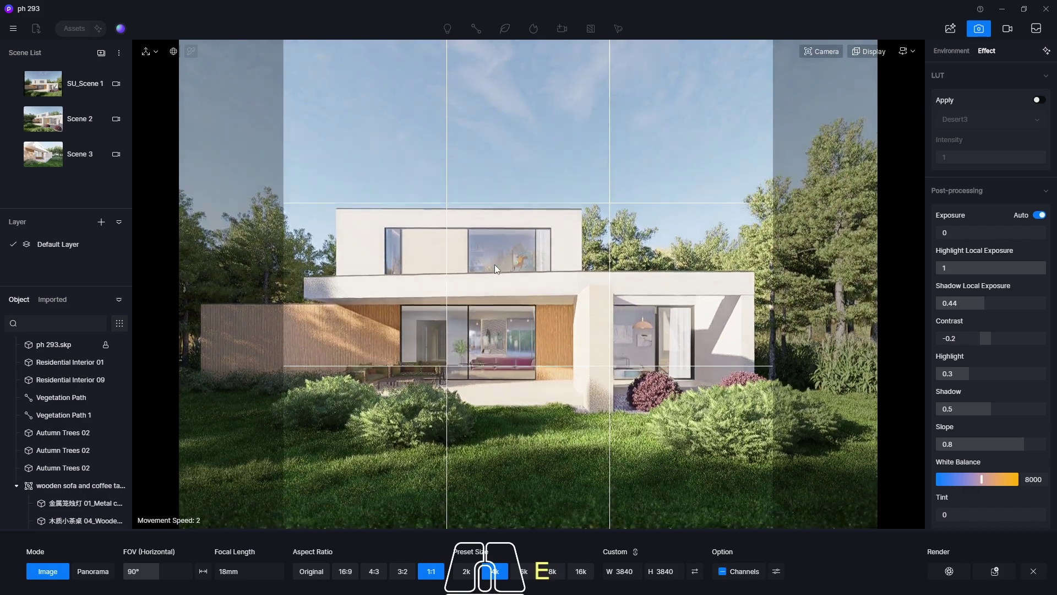
# Fine-tune the frontal camera's height and distance to frame the house in the square crop, and save the view as a new scene
pyautogui.press('q')
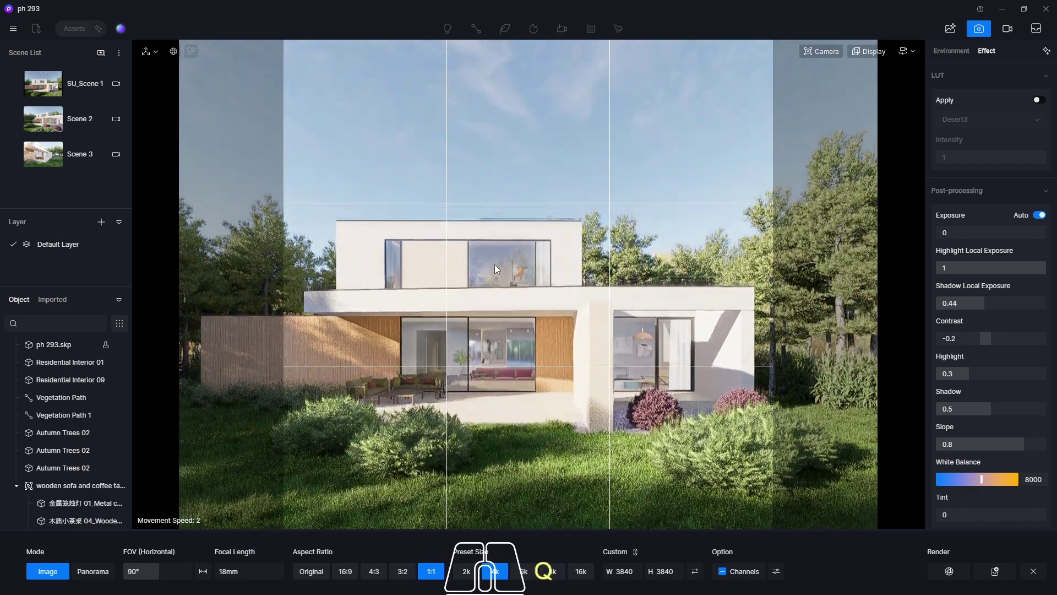
pyautogui.press('e')
pyautogui.press('s')
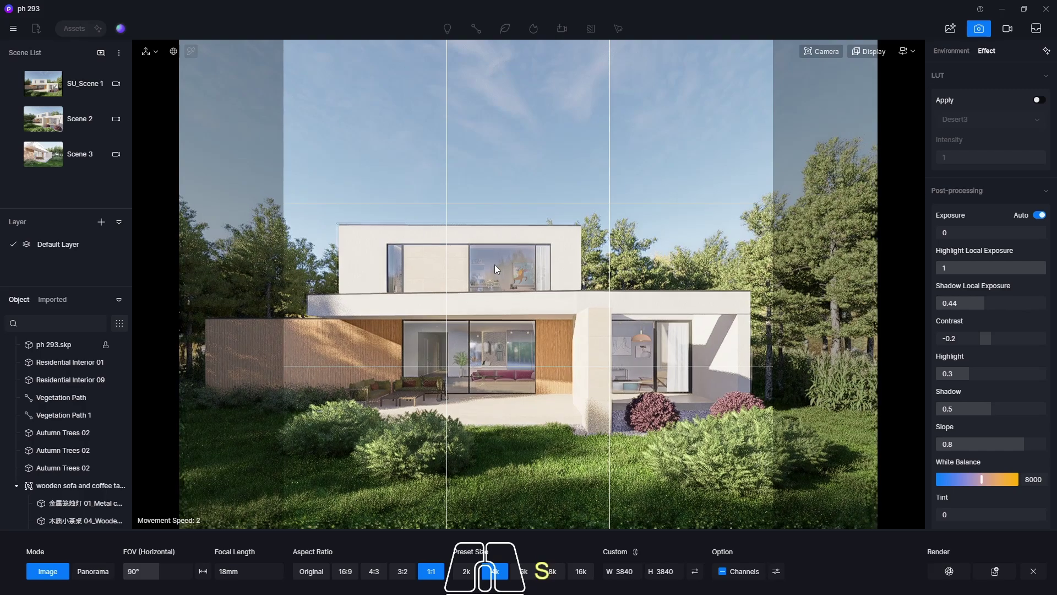
pyautogui.press('w')
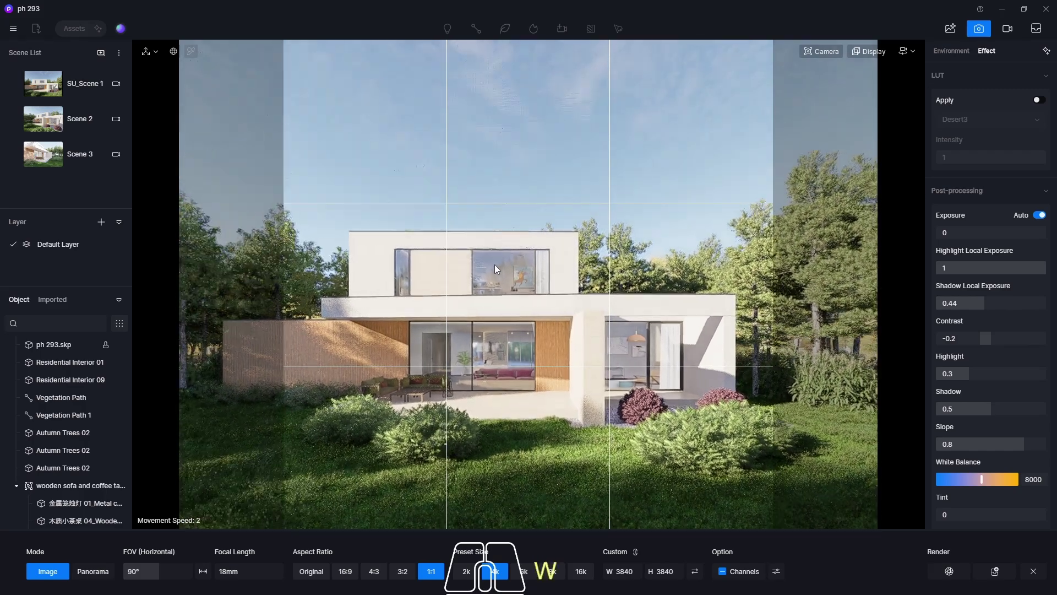
pyautogui.press('s')
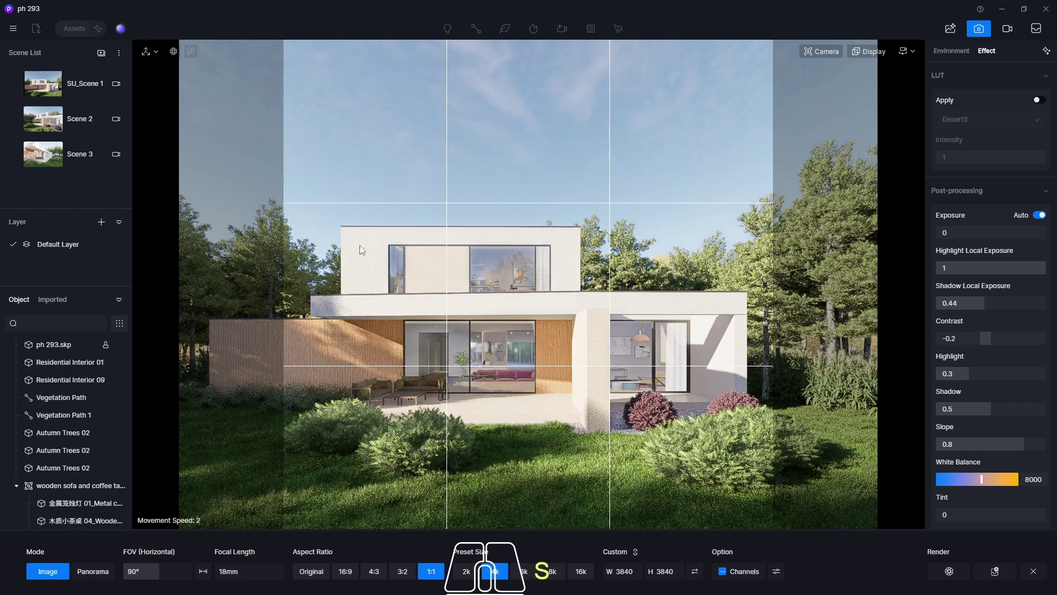
pyautogui.click(101, 55)
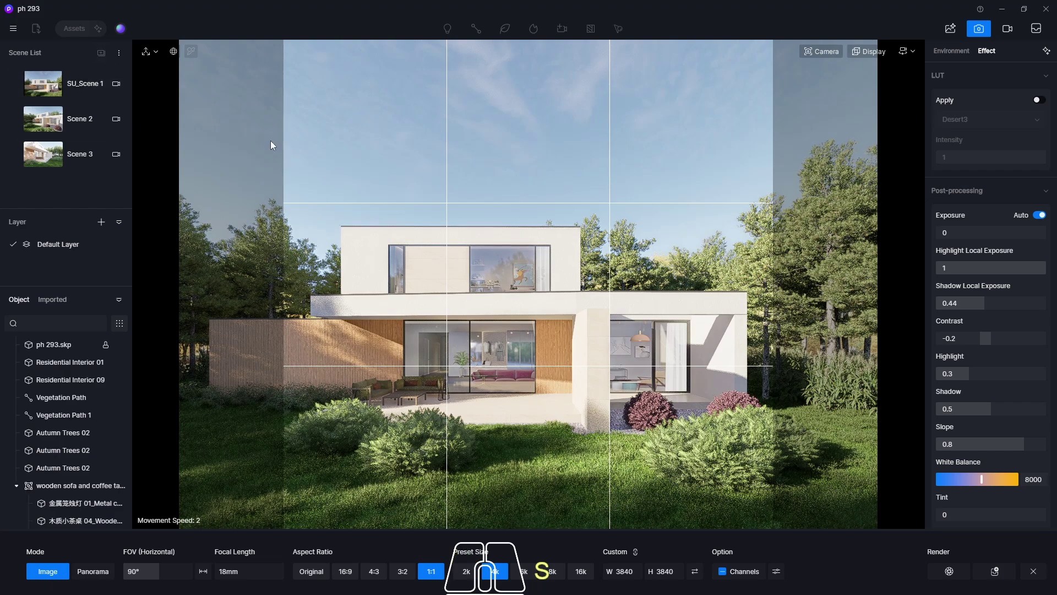
# Set Scene 2's output to 1:1 at 1080 × 1080 with channels disabled and add it to the render queue
pyautogui.click(57, 127)
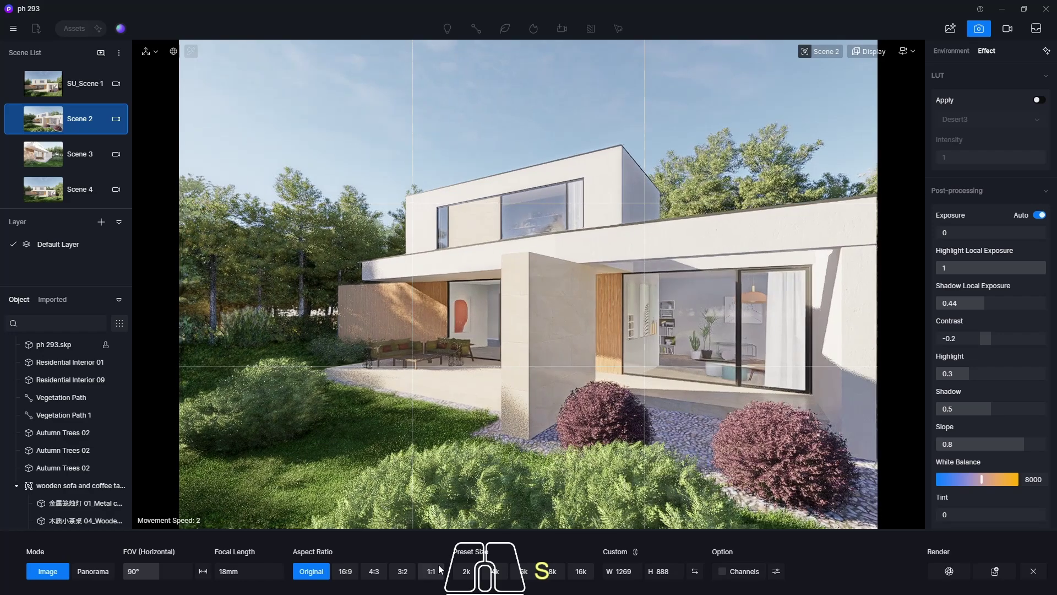
pyautogui.click(431, 571)
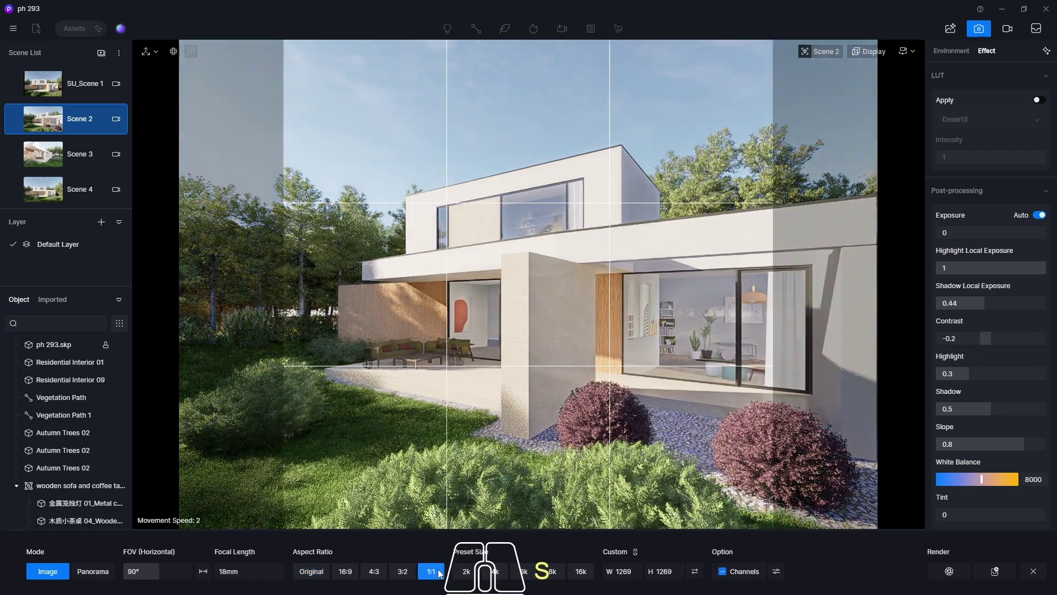
pyautogui.doubleClick(665, 572)
pyautogui.write('1080')
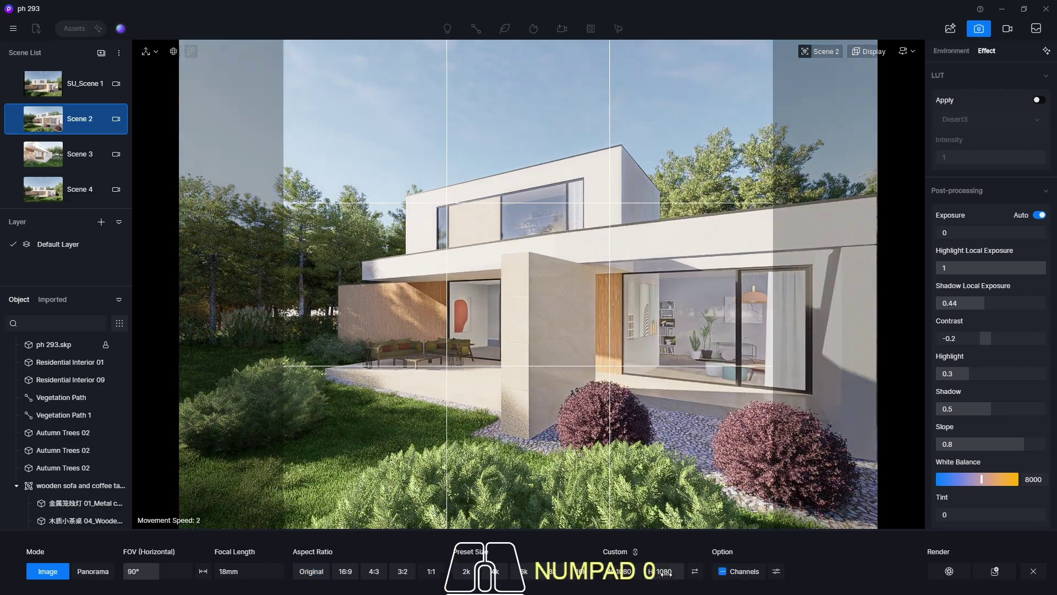
pyautogui.click(721, 569)
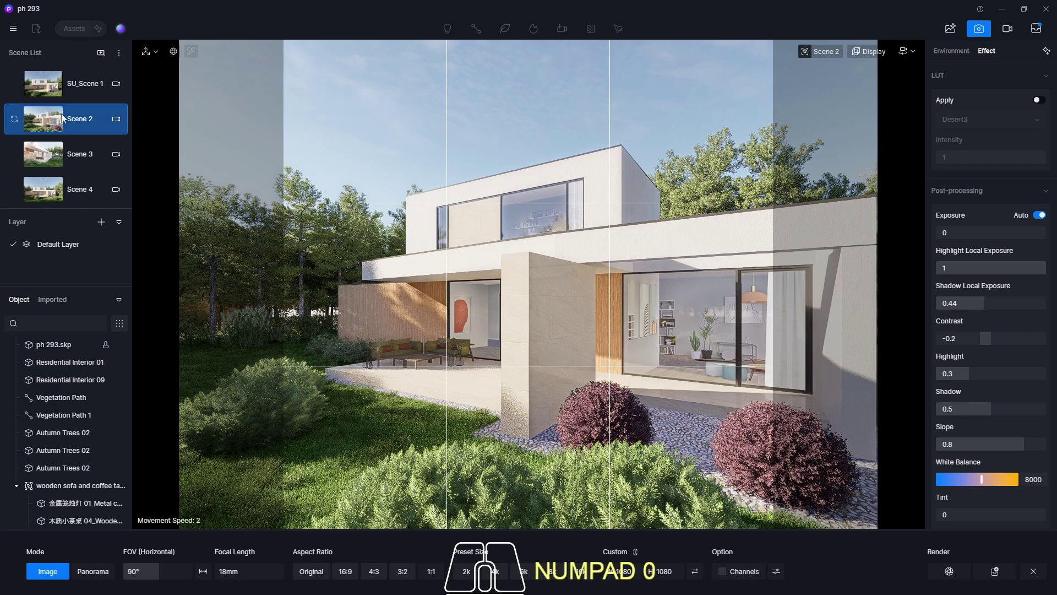
# Set Scene 3's output to 1:1 at 1080 × 1080 without channels and queue it for rendering
pyautogui.click(58, 158)
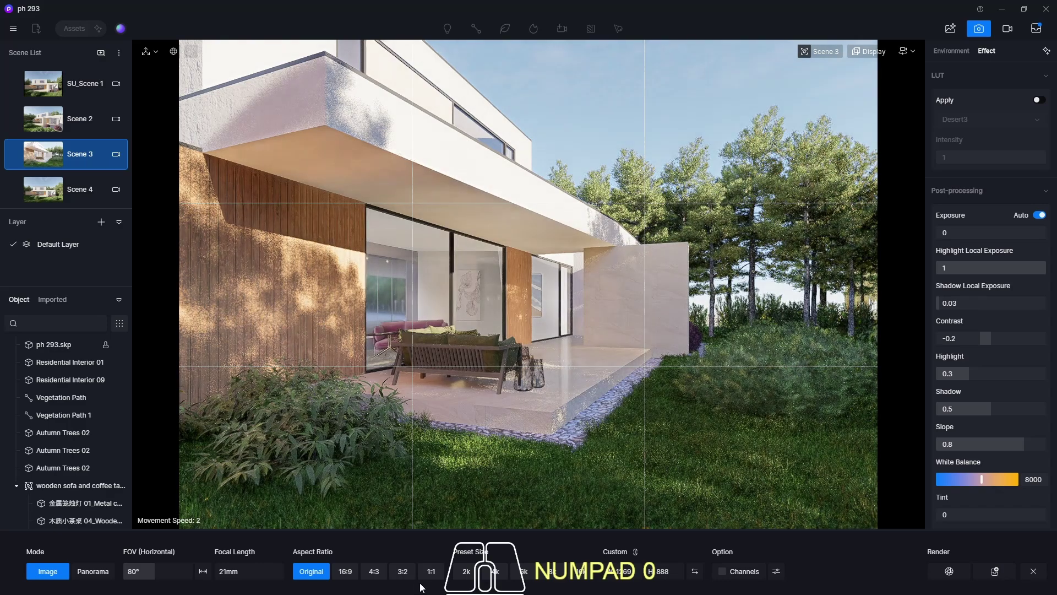
pyautogui.click(435, 572)
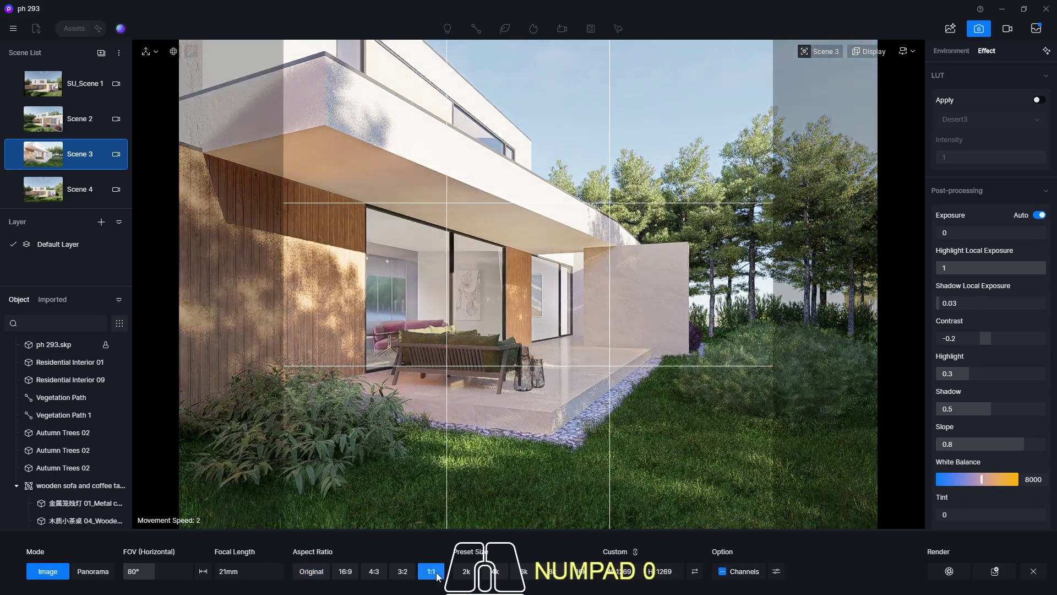
pyautogui.doubleClick(666, 572)
pyautogui.press('Return')
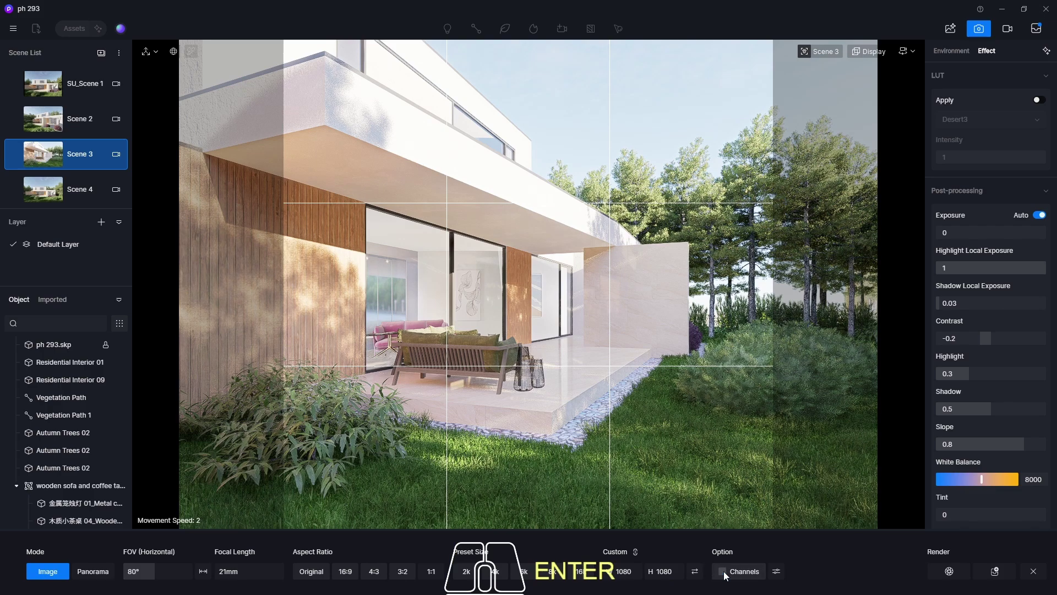
# Give Scene 4 a 1:1 output of 1080 × 1080 with channels off and add it to the render queue
pyautogui.click(42, 192)
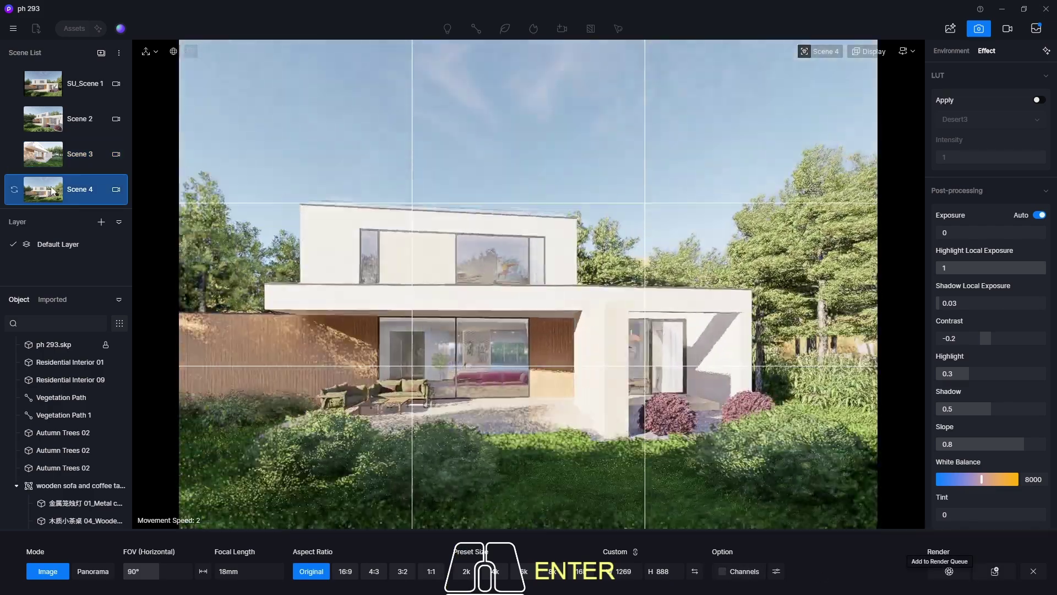
pyautogui.click(433, 571)
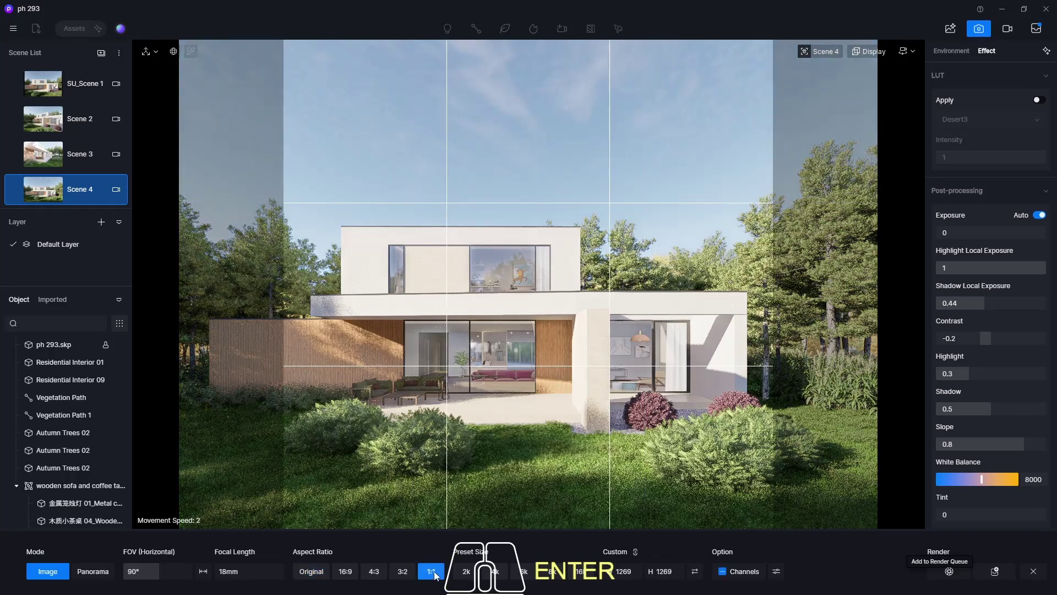
pyautogui.moveTo(676, 577); pyautogui.dragTo(665, 578)
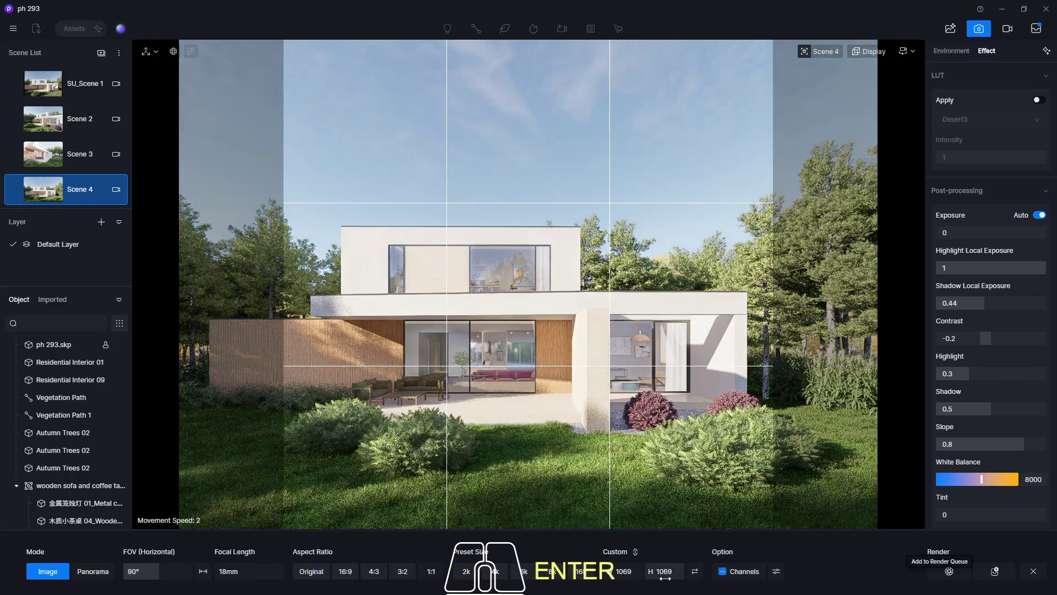
pyautogui.write('108')
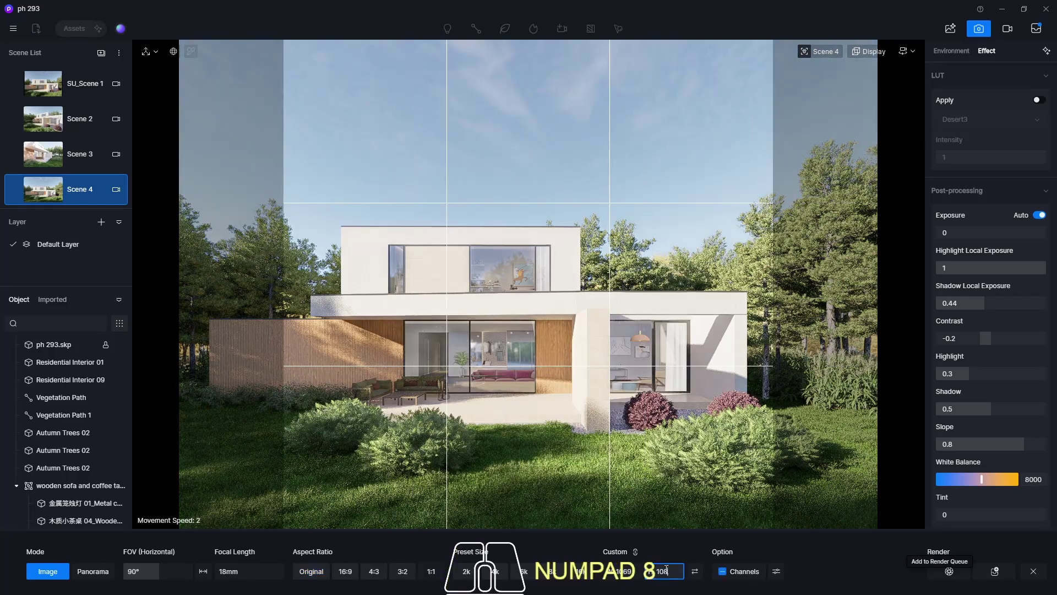
pyautogui.write('0')
pyautogui.press('Return')
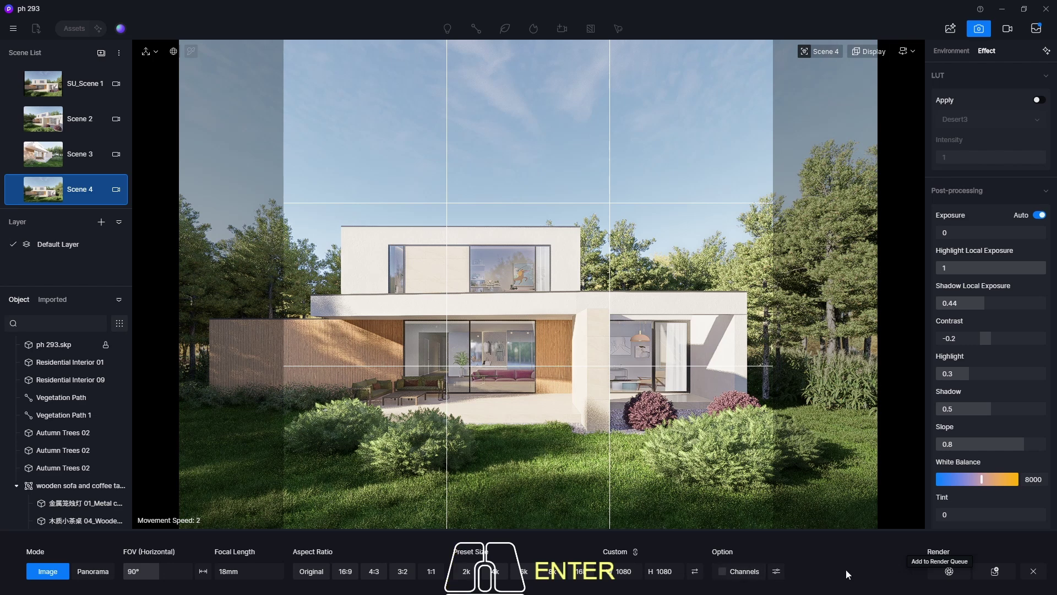
pyautogui.click(948, 571)
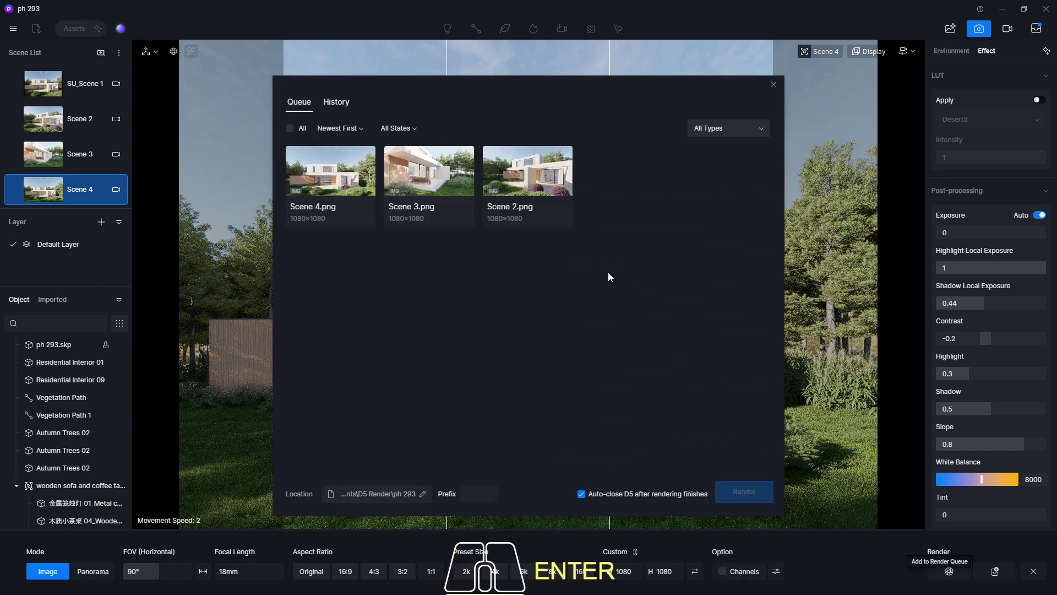
# Select all queued images, set the output location to the out folder inside #293, and start rendering
pyautogui.click(290, 129)
pyautogui.click(408, 494)
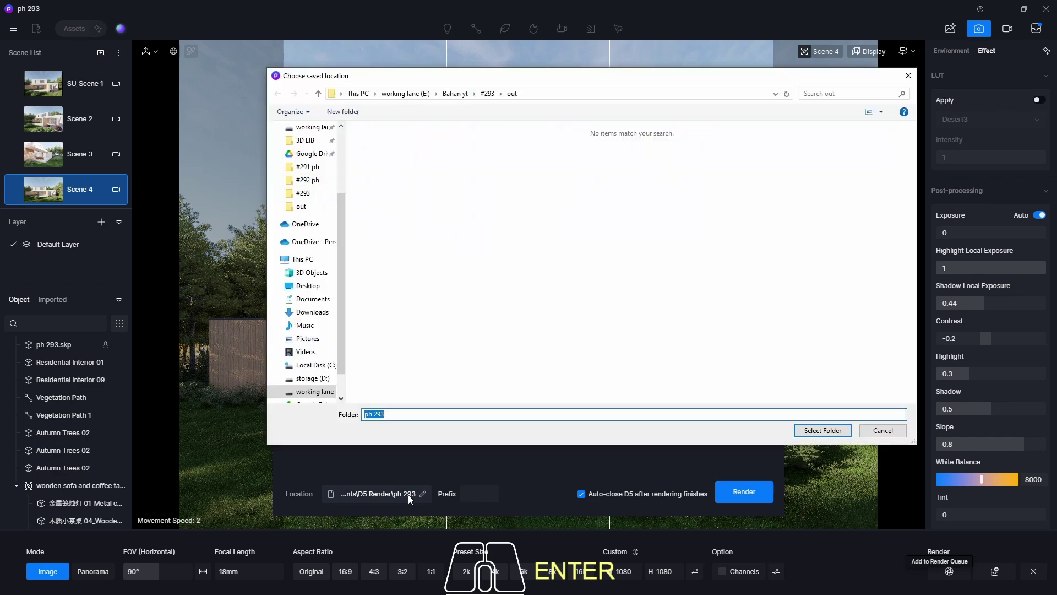
pyautogui.click(487, 94)
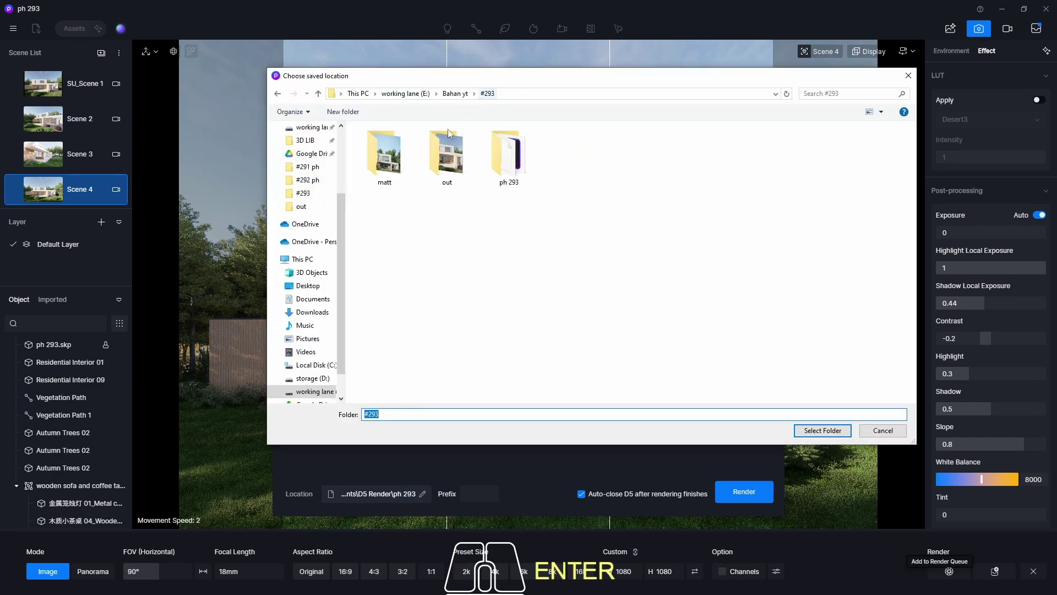
pyautogui.click(447, 154)
pyautogui.click(823, 430)
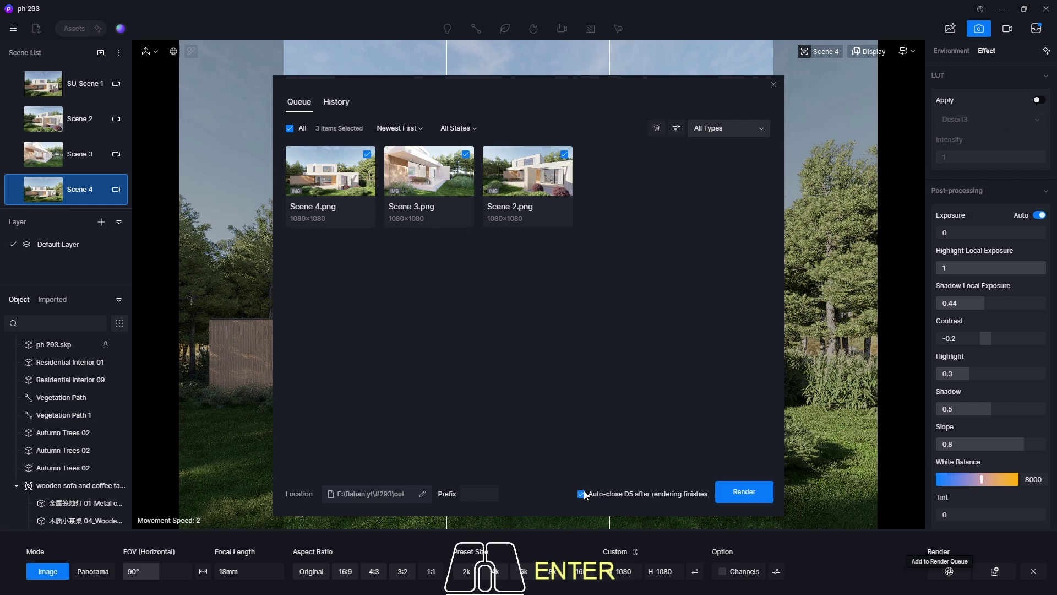
pyautogui.click(744, 491)
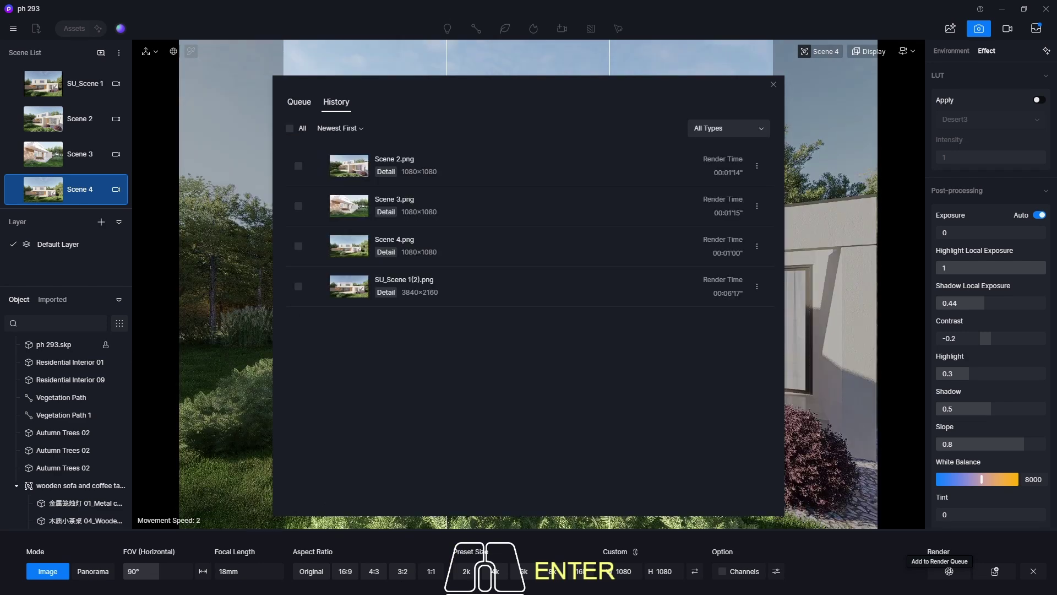
# Switch to File Explorer, go to the out folder inside #293 and open the rendered Scene 2.png
pyautogui.press('super')
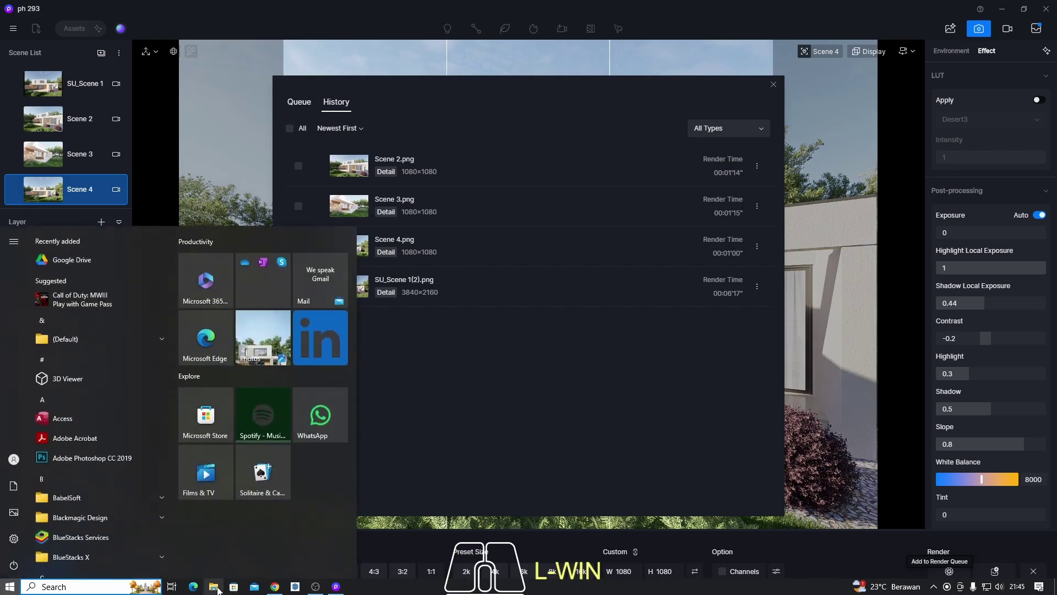
pyautogui.press('super+e')
pyautogui.click(36, 269)
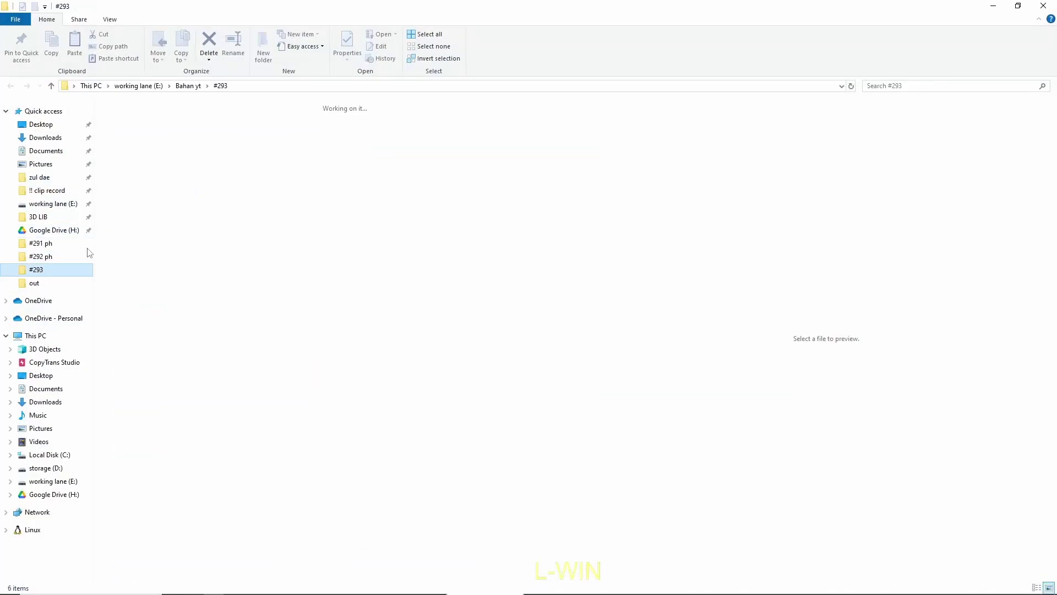
pyautogui.doubleClick(193, 128)
pyautogui.click(140, 141)
pyautogui.doubleClick(130, 138)
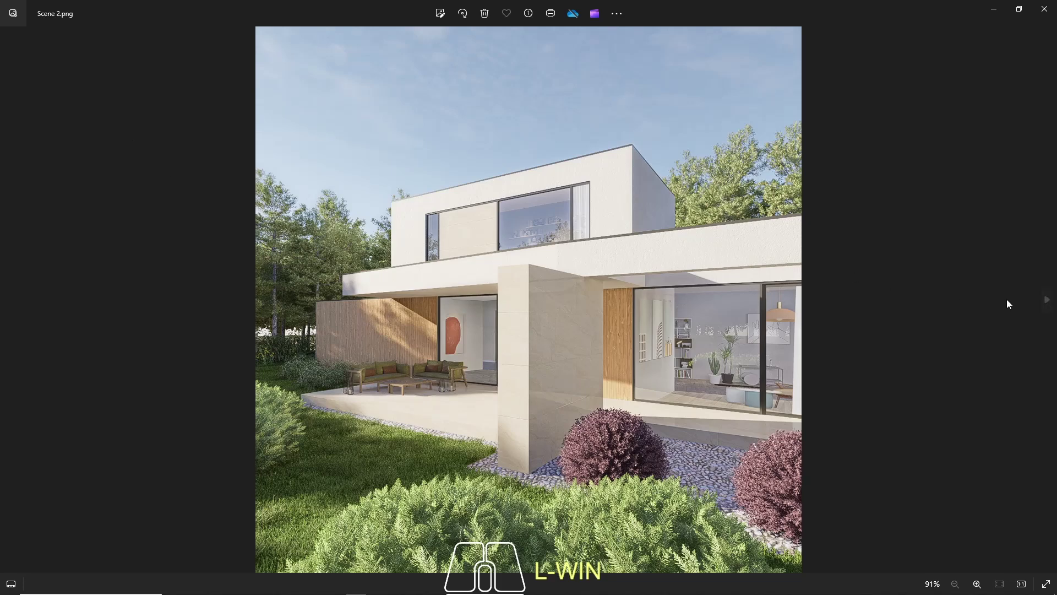
# Review the renders of Scene 3, Scene 4 and SU_Scene 1(2), and close the image viewer and the render history
pyautogui.click(1046, 301)
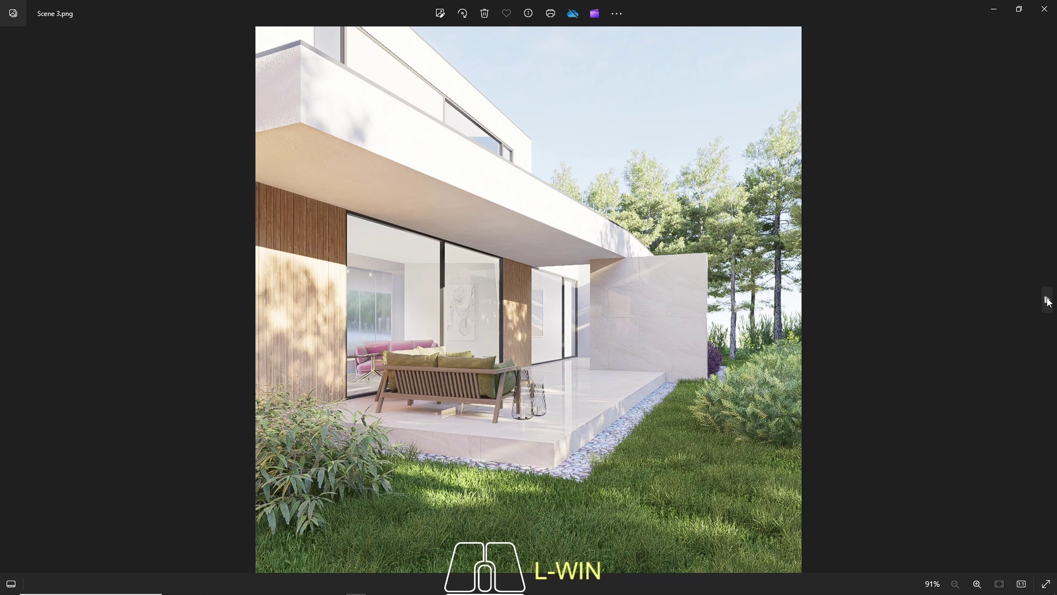
pyautogui.click(1046, 301)
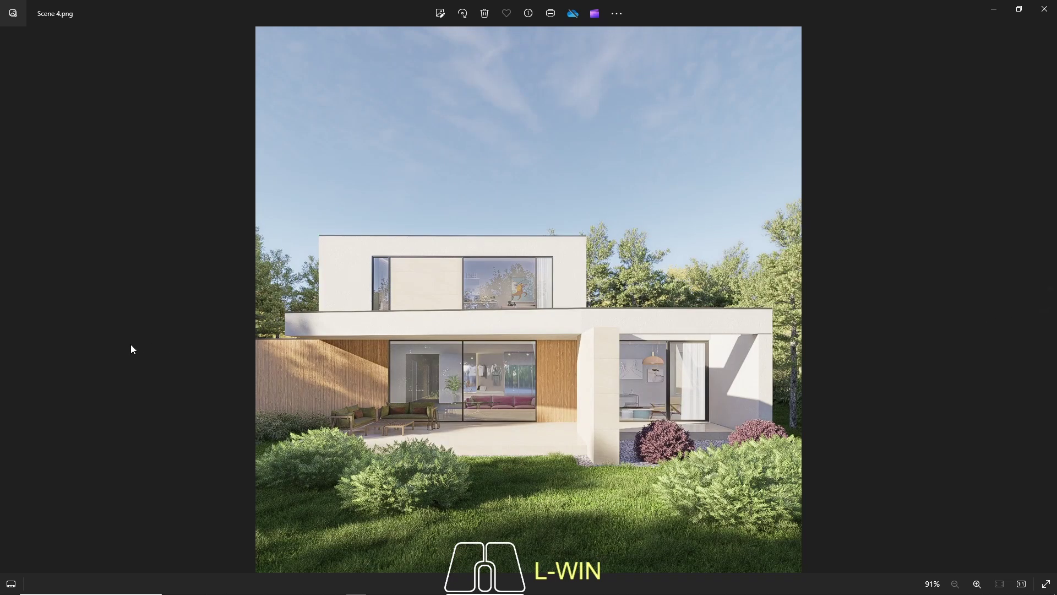
pyautogui.click(1045, 300)
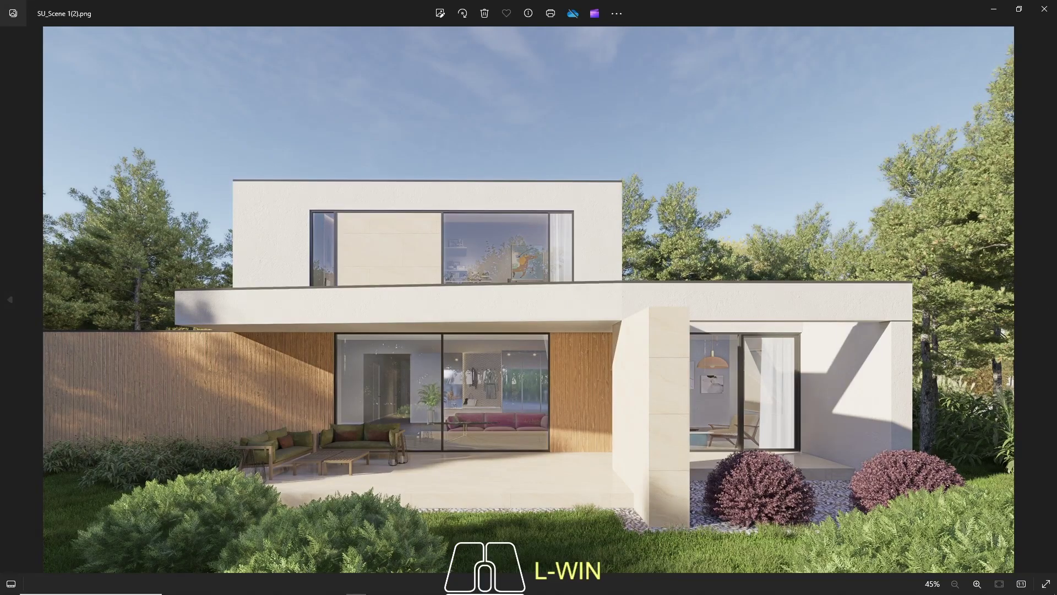
pyautogui.click(1045, 9)
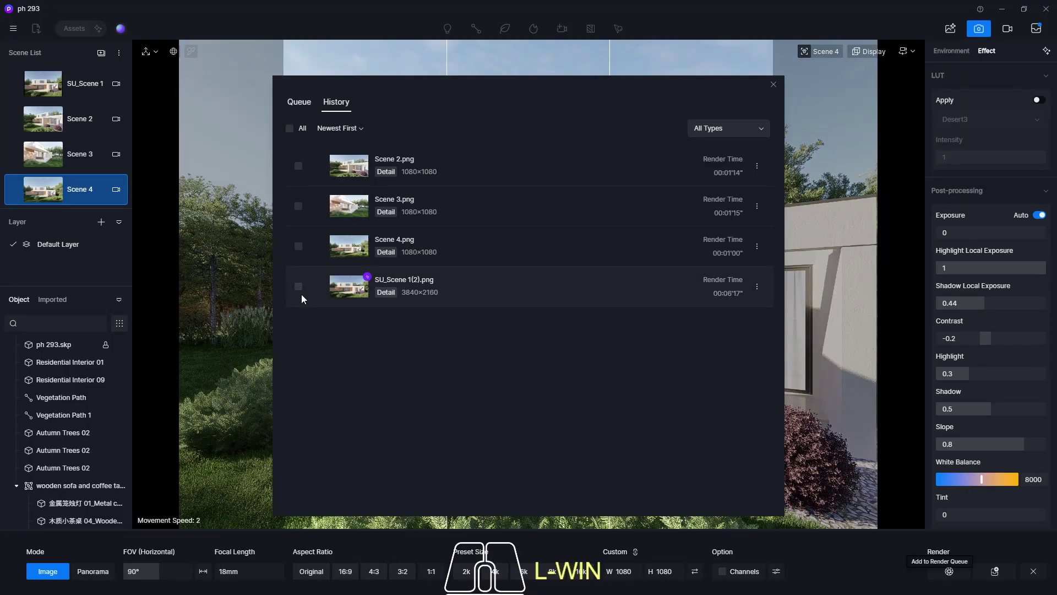
pyautogui.click(774, 86)
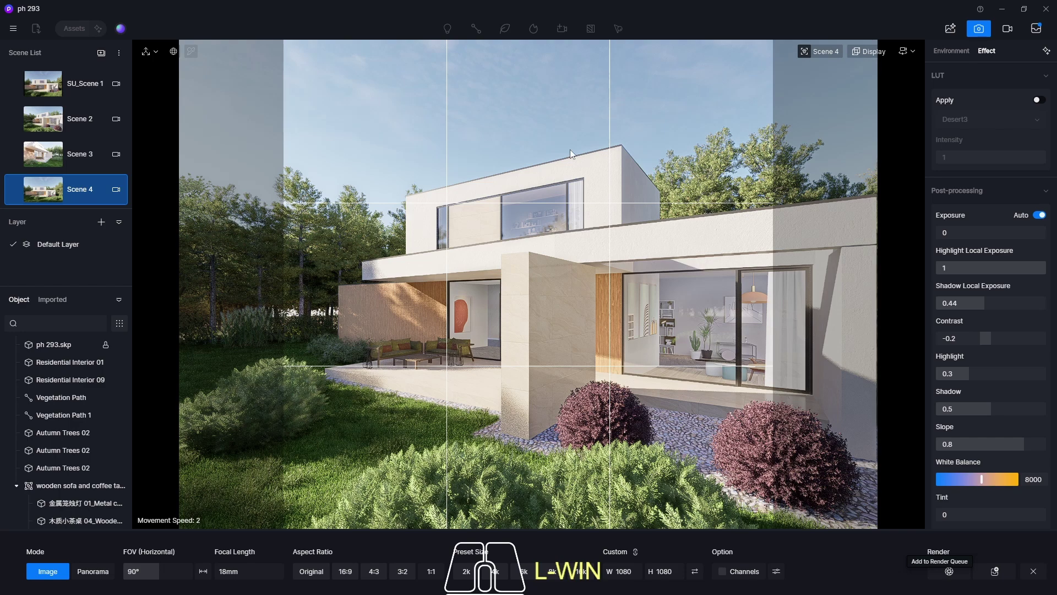
# Leave the image rendering mode, recall Scene 2 and hide the composition grid in the viewport
pyautogui.click(979, 28)
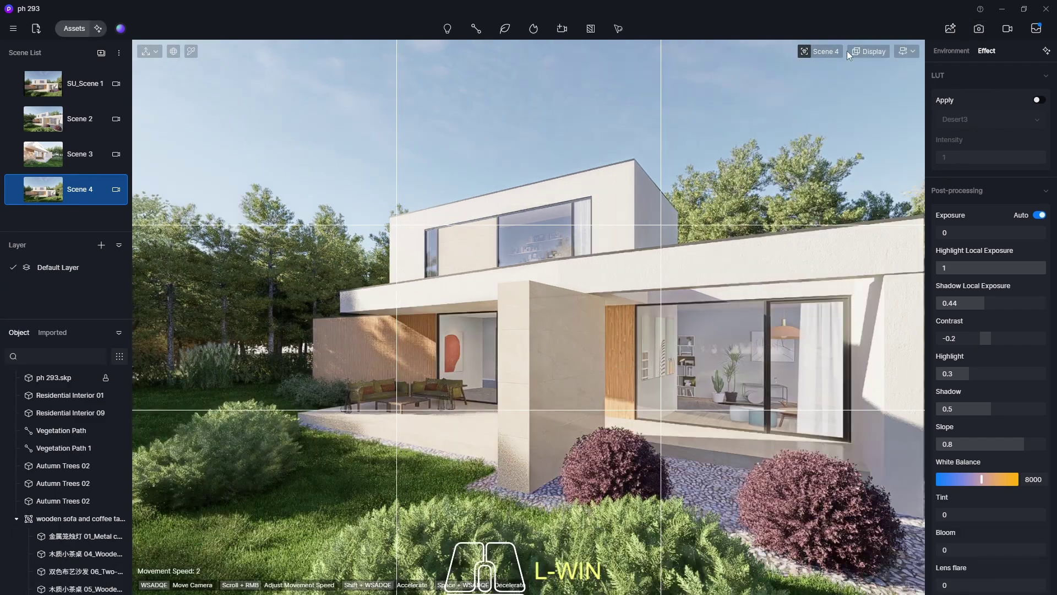
pyautogui.click(873, 52)
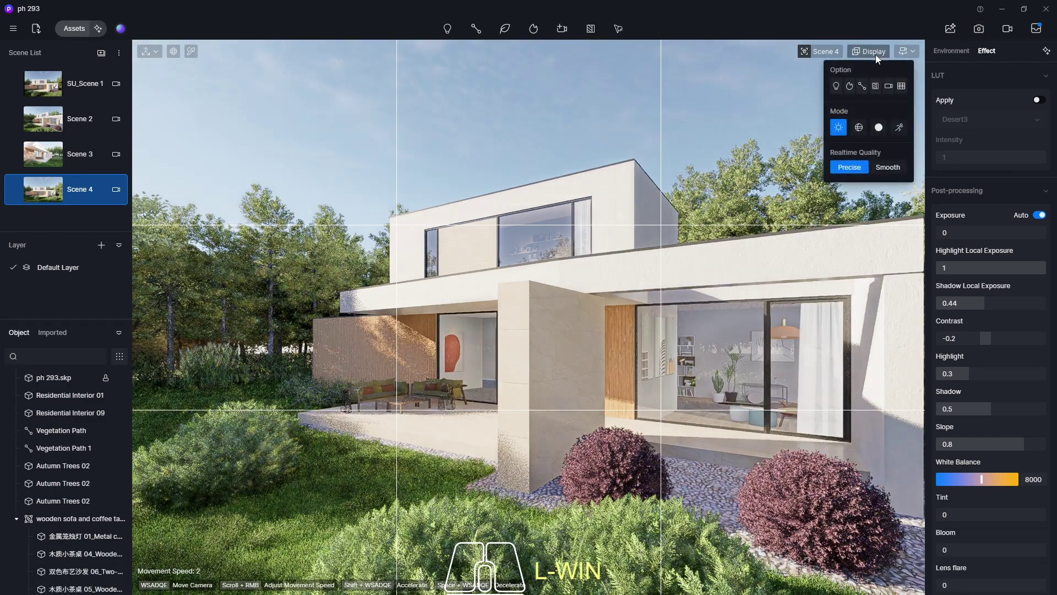
pyautogui.click(37, 124)
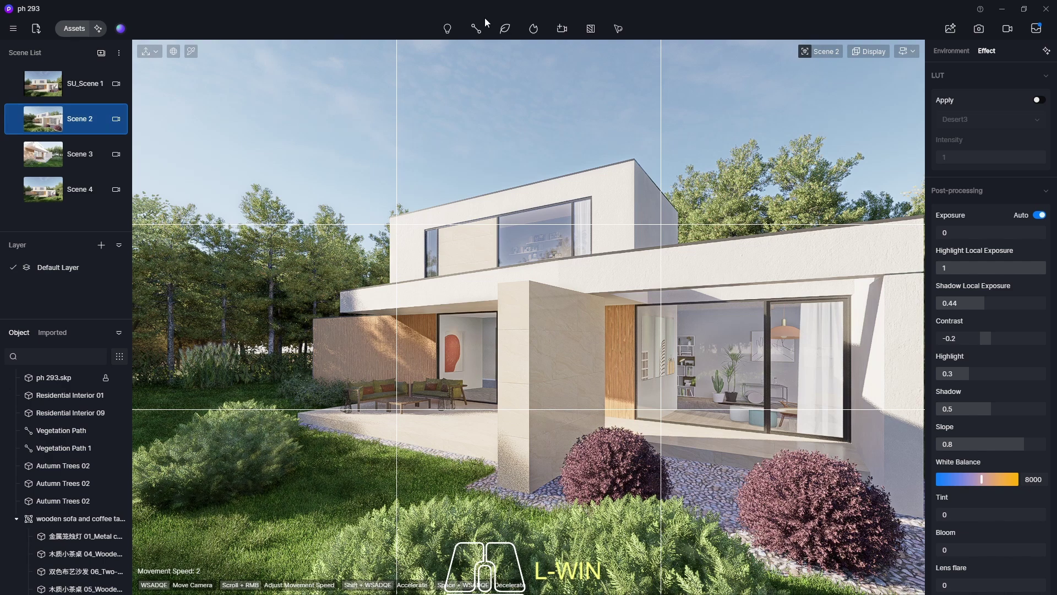
pyautogui.click(881, 53)
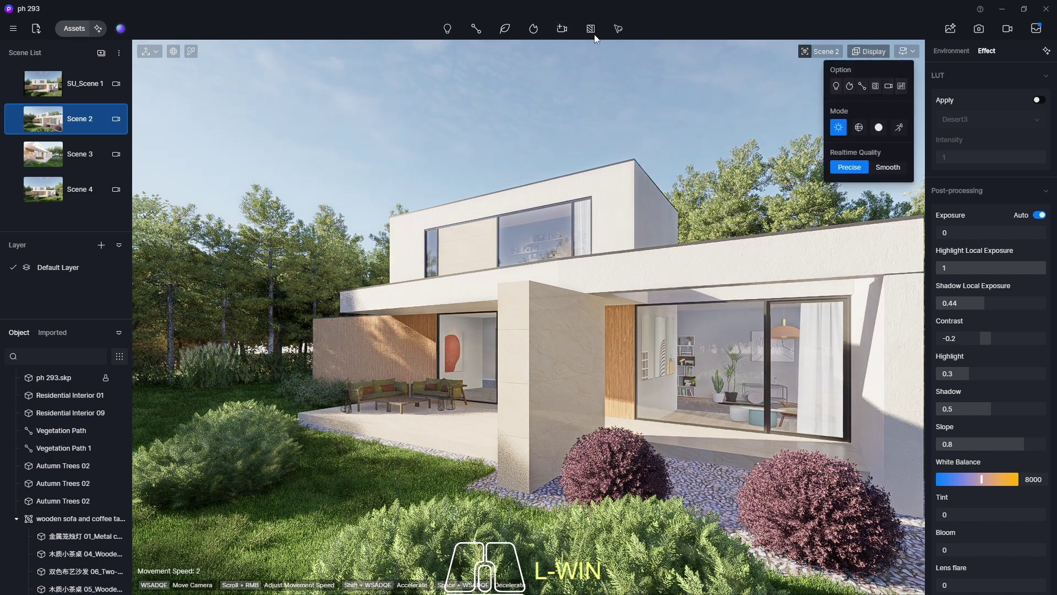
# Add a camera object to the model from the Scene 2 view
pyautogui.click(562, 28)
pyautogui.click(573, 72)
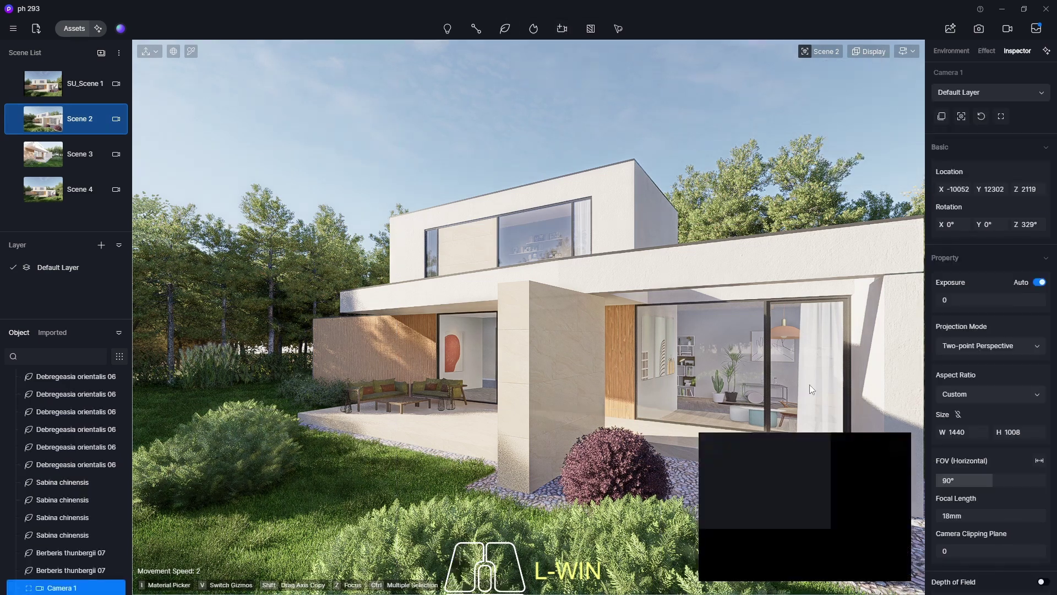
# Set Camera 1's aspect ratio to 9:16 and switch to the video mode
pyautogui.click(977, 394)
pyautogui.click(962, 484)
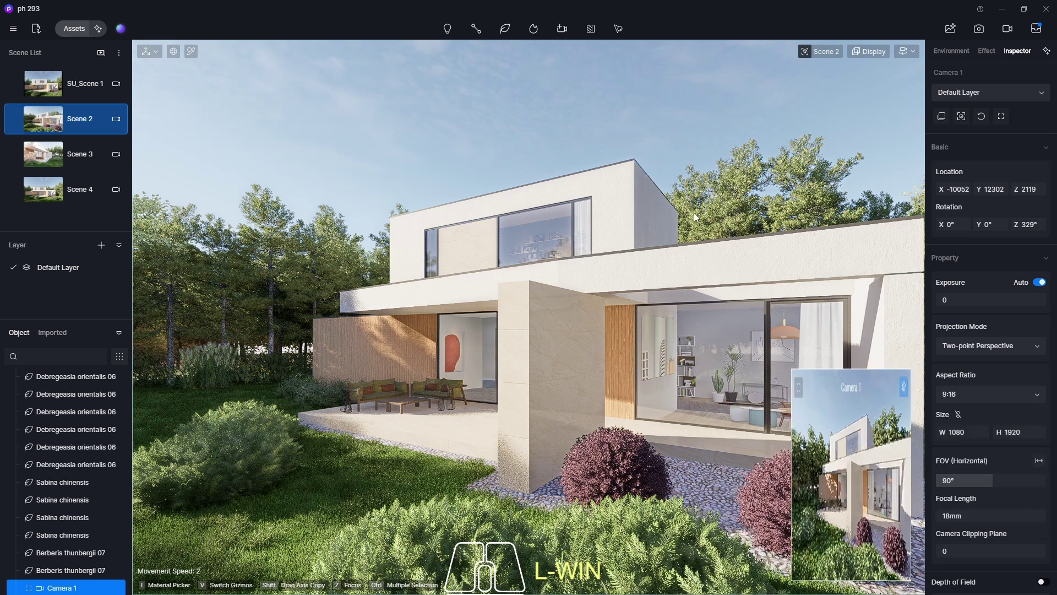
pyautogui.click(1006, 29)
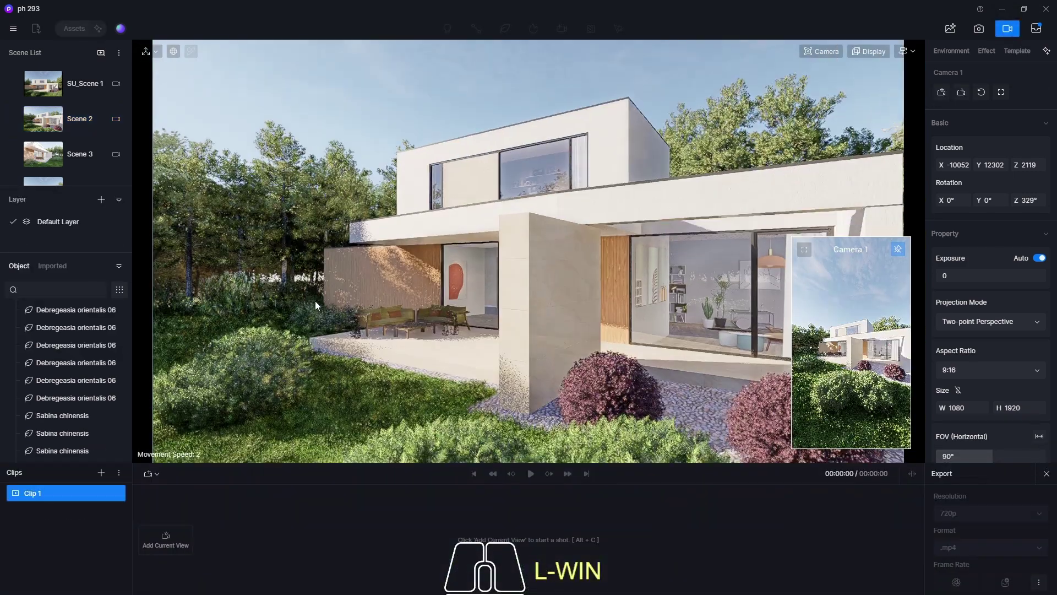
# Add a shot to Clip 1 from the Camera 1 view and preview it briefly
pyautogui.moveTo(128, 398); pyautogui.dragTo(127, 446)
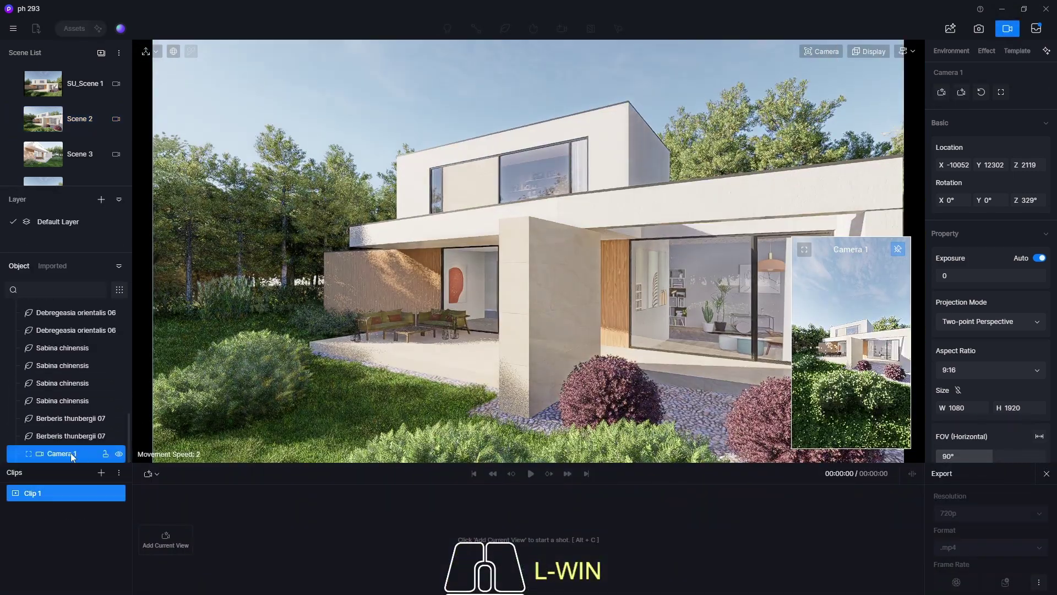
pyautogui.click(148, 474)
pyautogui.click(171, 501)
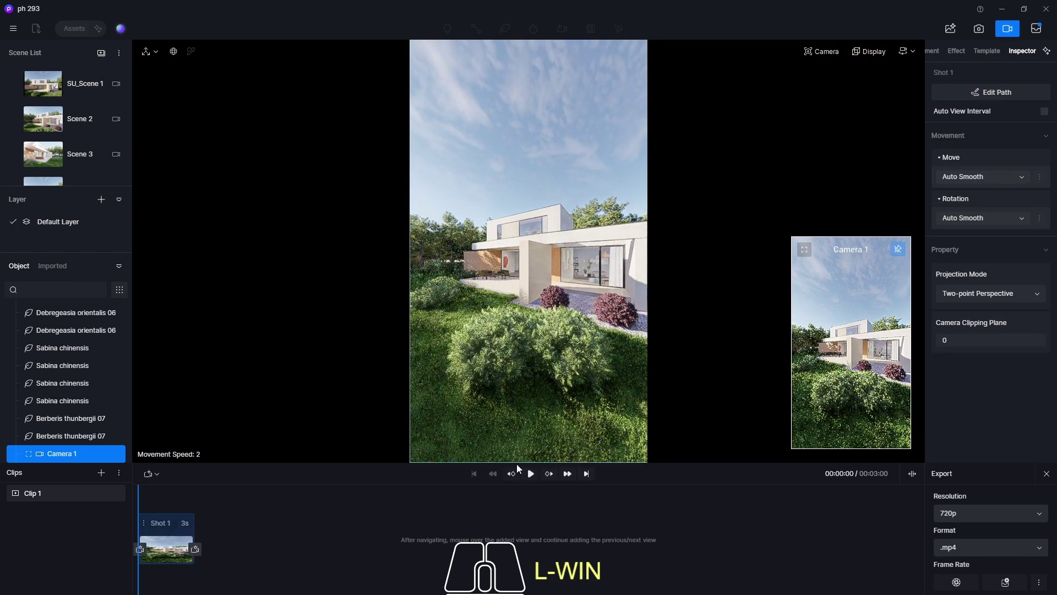
pyautogui.click(531, 474)
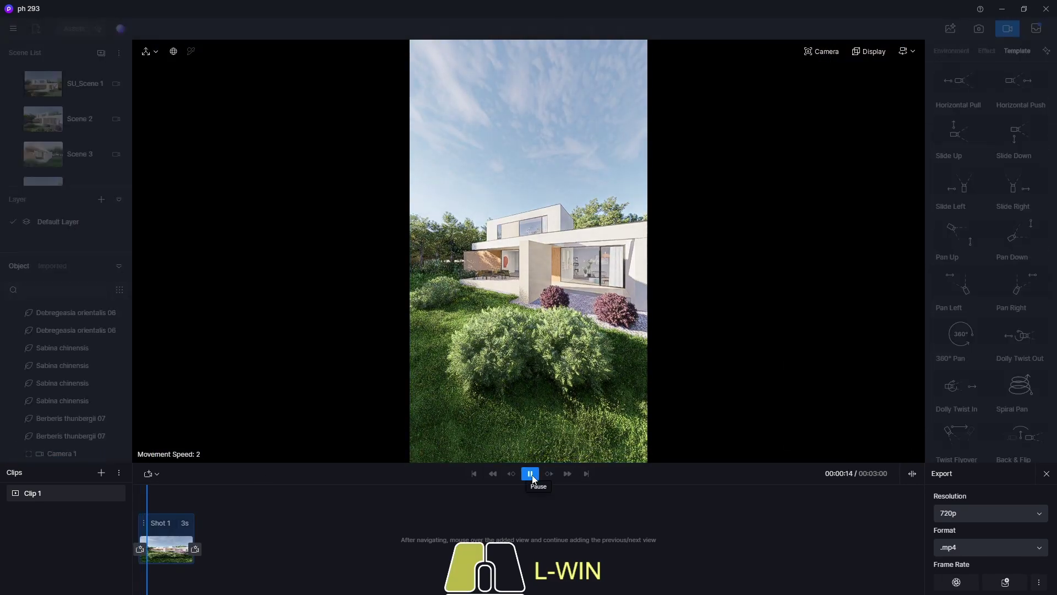
# Try a 45° field of view for the video camera, and set it to 60°
pyautogui.click(823, 51)
pyautogui.click(817, 126)
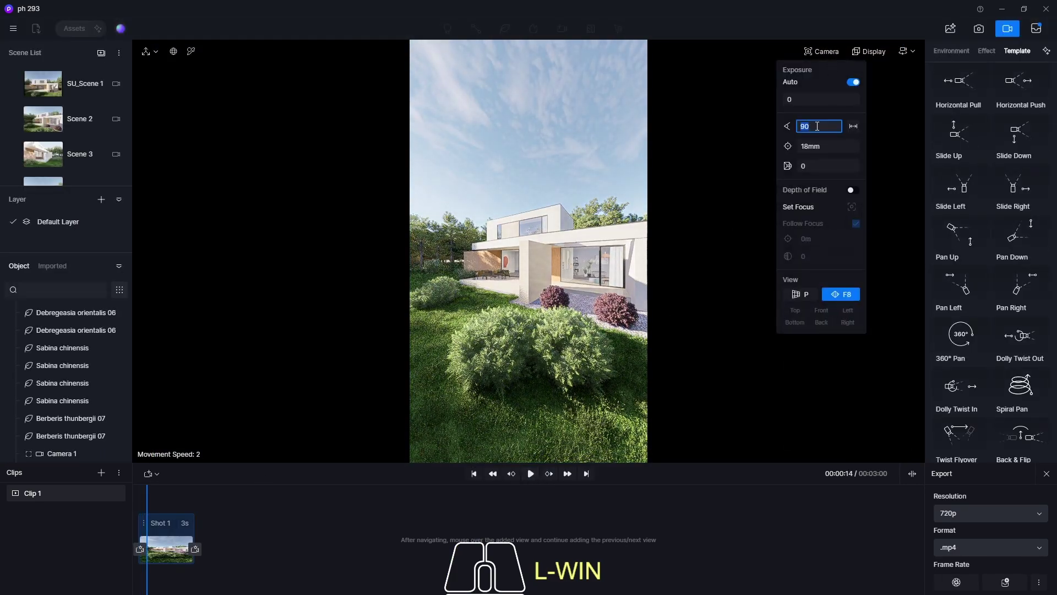
pyautogui.write('45')
pyautogui.press('Return')
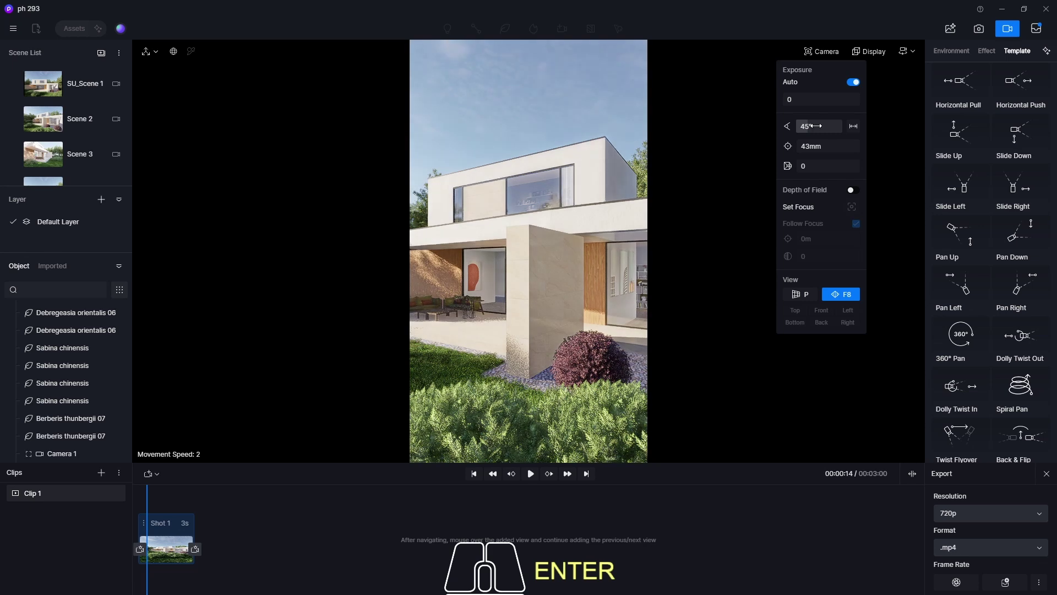
pyautogui.write('60')
pyautogui.press('Return')
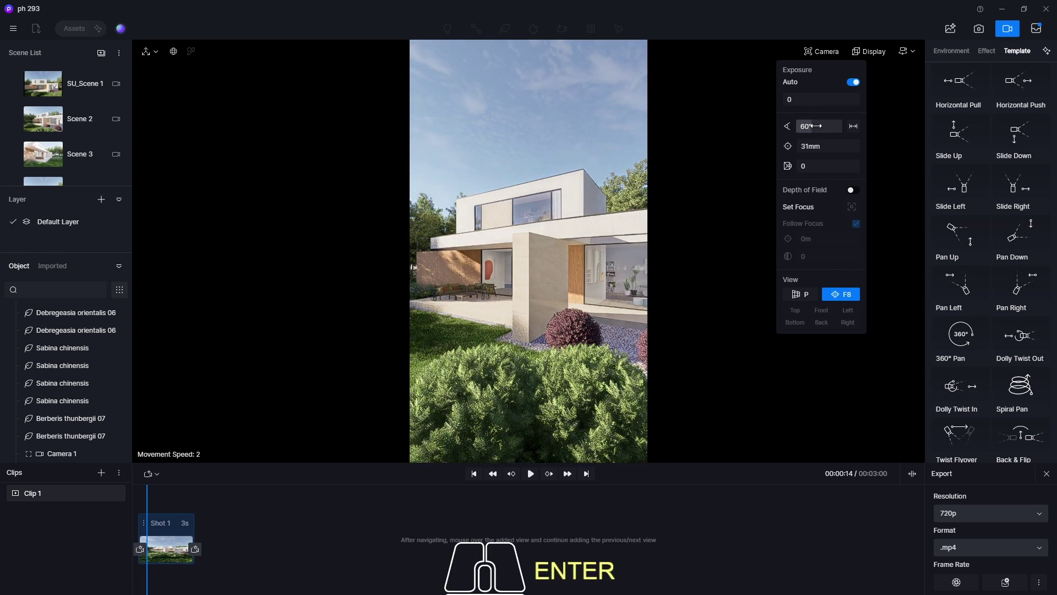
# Move the camera sideways to frame the house corner with the two red shrubs and use it as Shot 1's opening view
pyautogui.press('d')
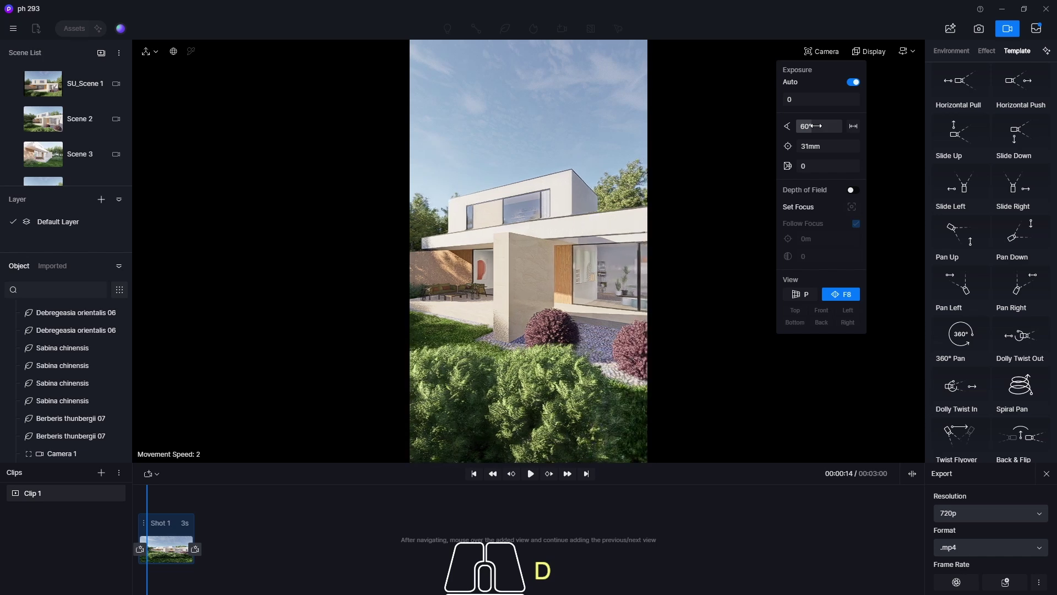
pyautogui.press('d')
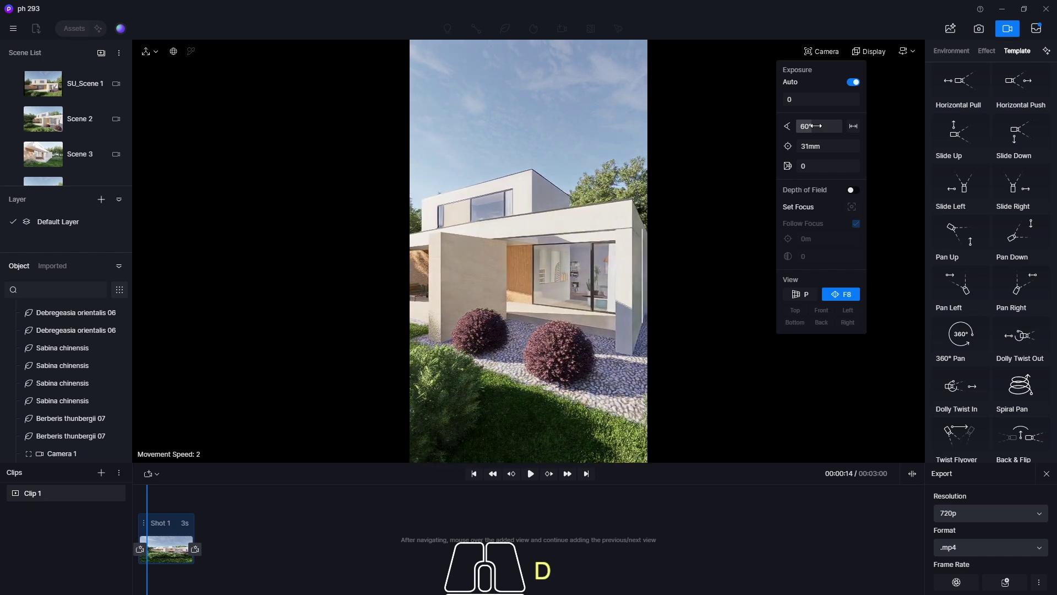
pyautogui.press('a')
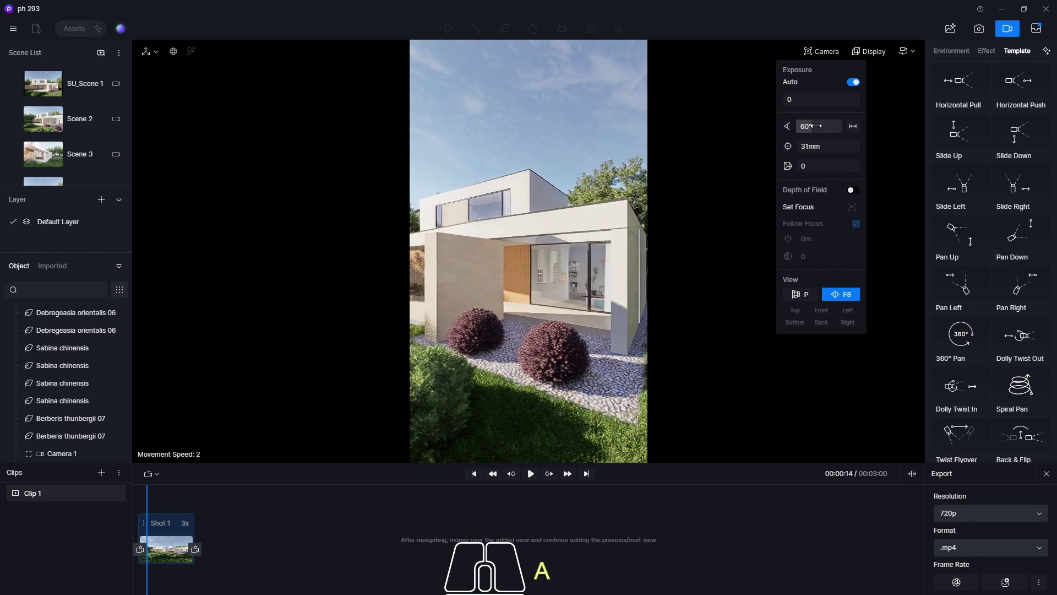
pyautogui.press('d')
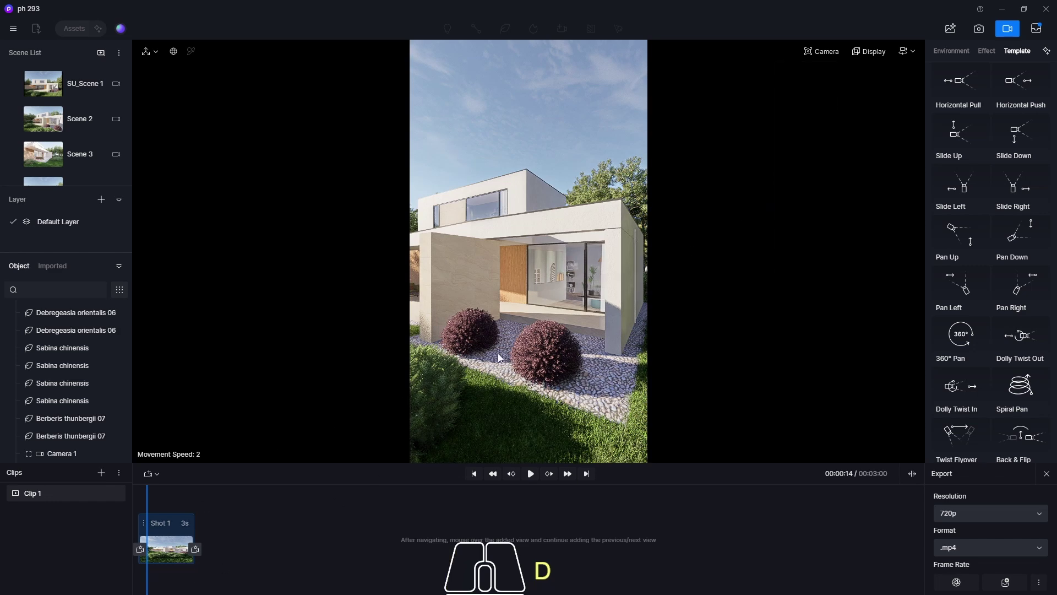
pyautogui.press('a')
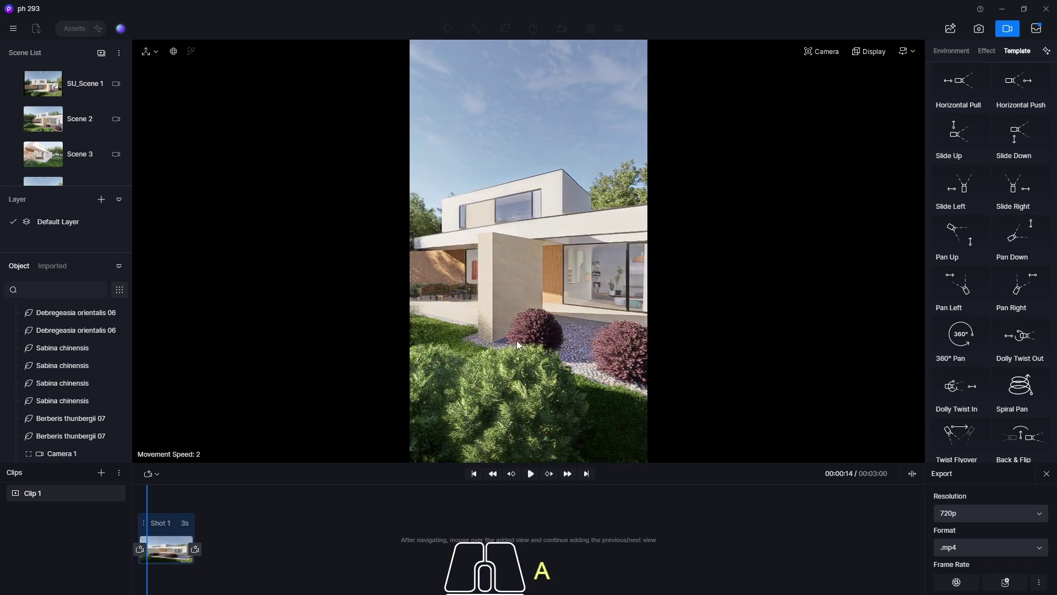
pyautogui.click(164, 549)
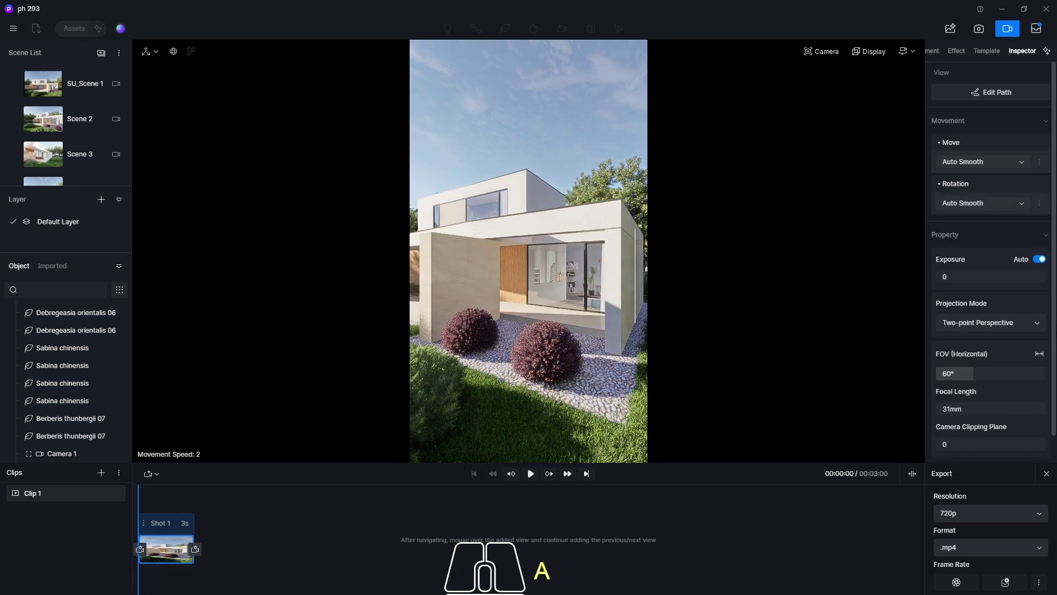
# Turn on wind in the weather settings and set its strength to 1
pyautogui.moveTo(1054, 352)
pyautogui.mouseDown()
pyautogui.moveTo(1054, 381)
pyautogui.moveTo(1054, 352)
pyautogui.mouseUp()
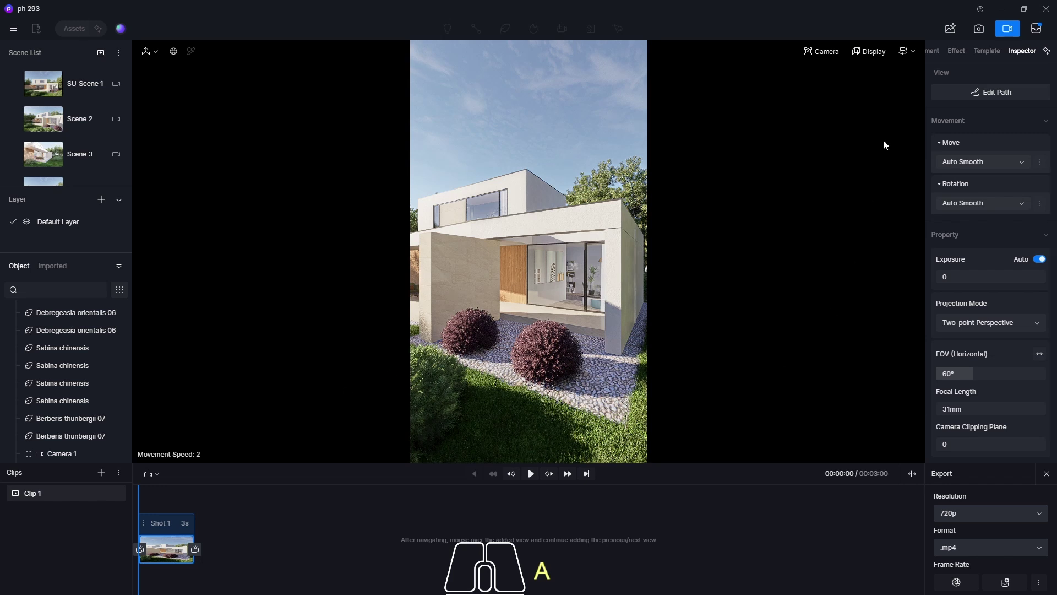
pyautogui.click(934, 54)
pyautogui.moveTo(1053, 257); pyautogui.dragTo(1053, 436)
pyautogui.click(1039, 393)
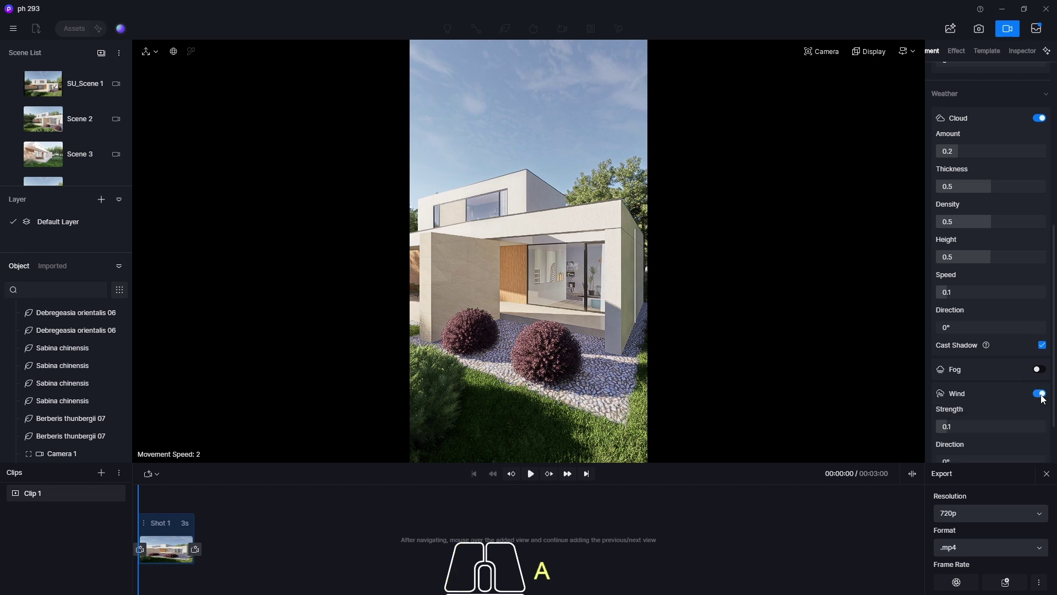
pyautogui.click(987, 426)
pyautogui.write('1')
pyautogui.press('Return')
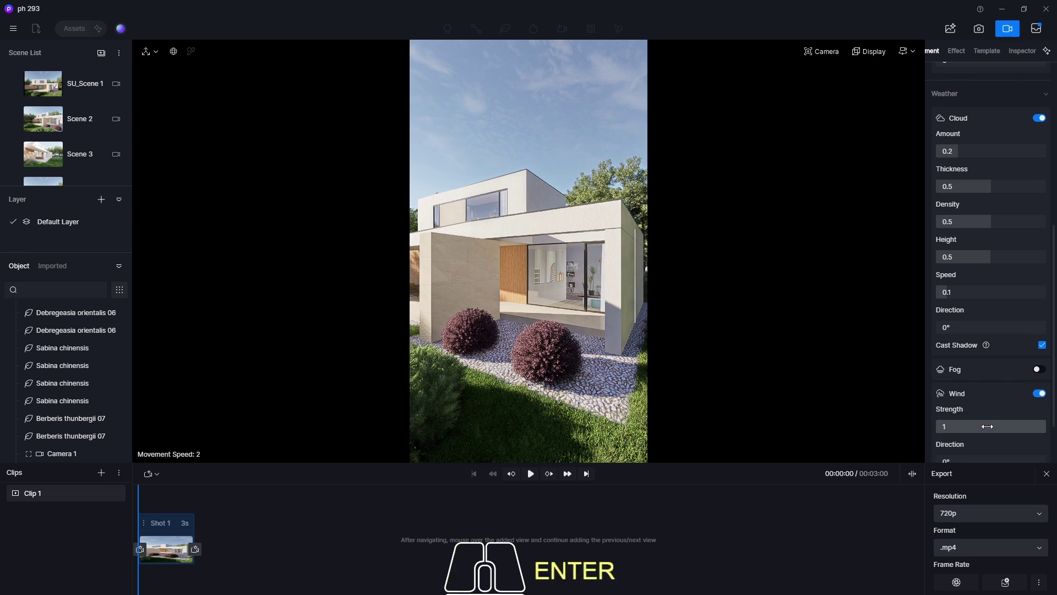
# Set the wind direction to 30°, trying 15° in between
pyautogui.scroll(-2, 972, 402)
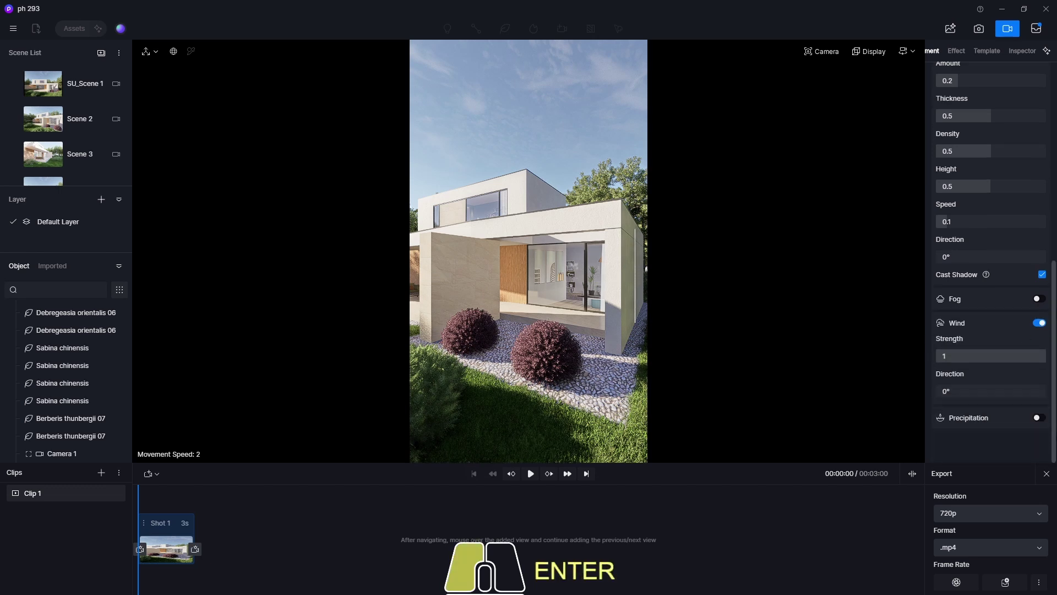
pyautogui.click(959, 388)
pyautogui.write('30')
pyautogui.press('Return')
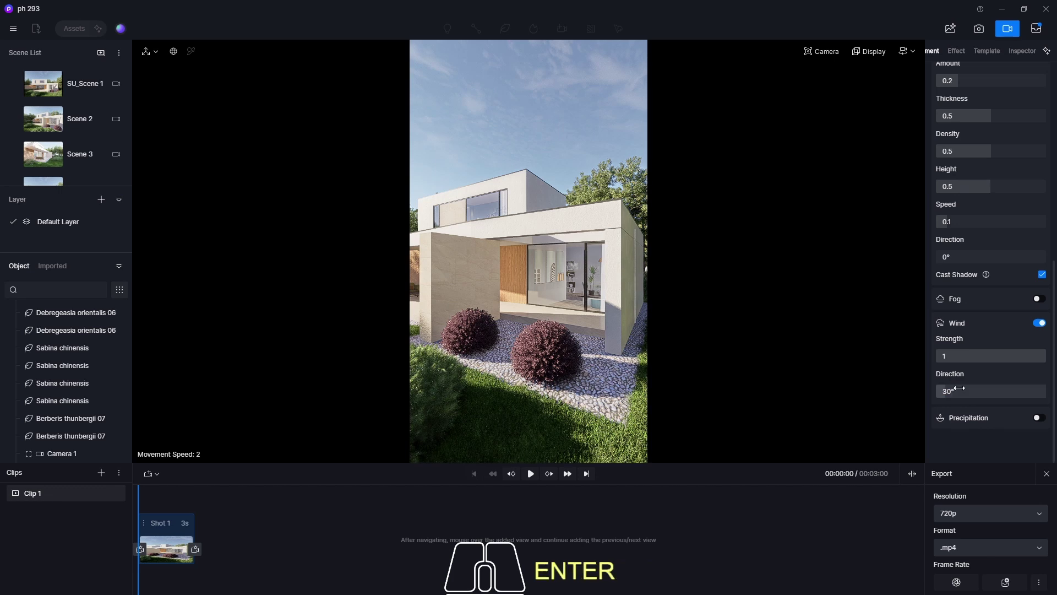
pyautogui.click(959, 388)
pyautogui.write('15')
pyautogui.press('Return')
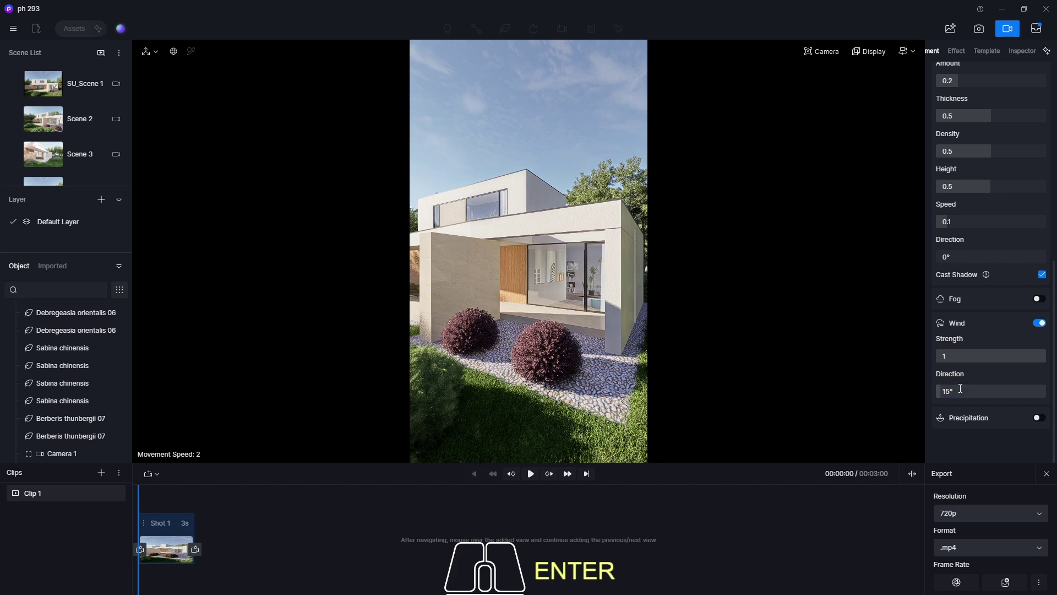
pyautogui.click(960, 388)
pyautogui.write('30')
pyautogui.press('Return')
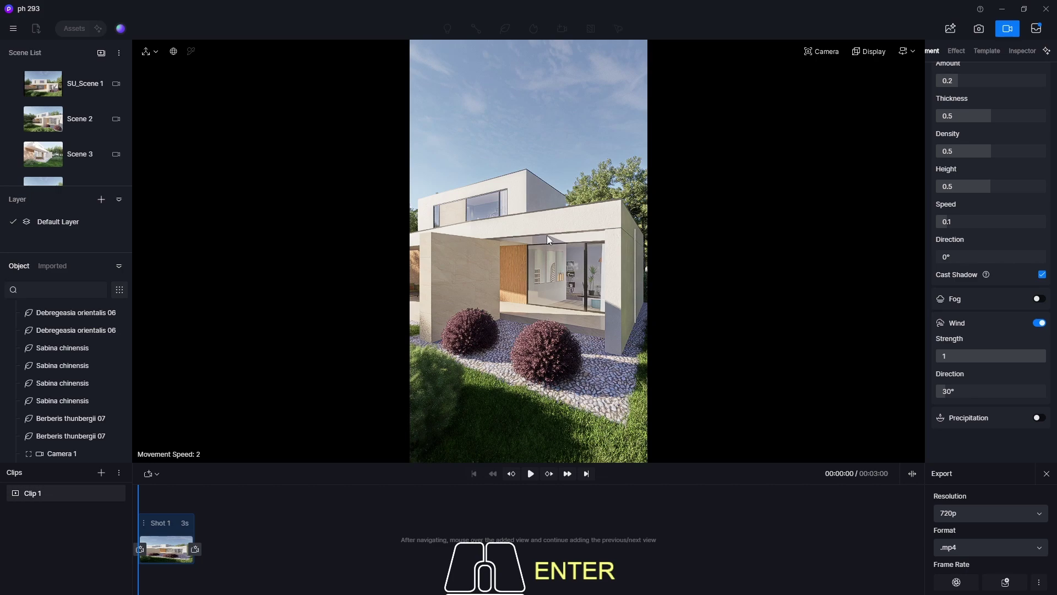
# Move the camera sideways and forward to frame the terrace with the seating, and add it as Shot 1's closing view
pyautogui.press('a')
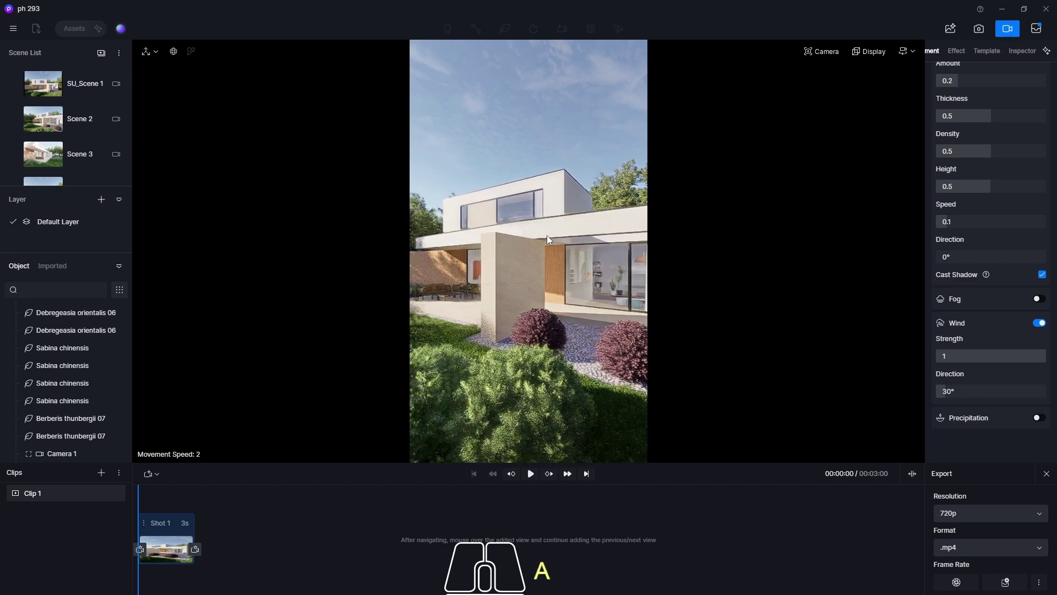
pyautogui.press('shift')
pyautogui.press('w')
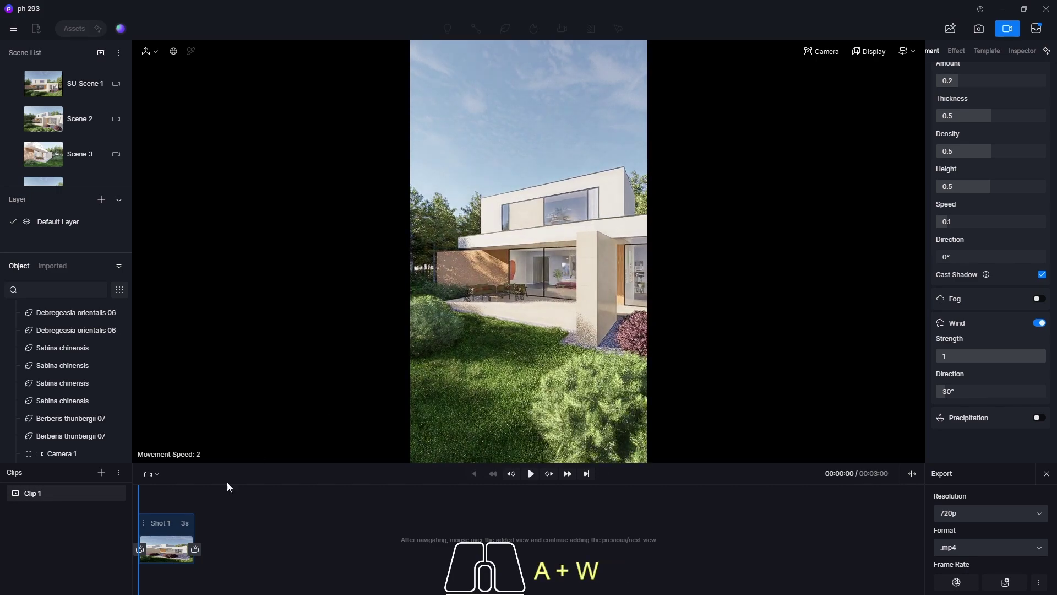
pyautogui.click(166, 548)
pyautogui.press('a')
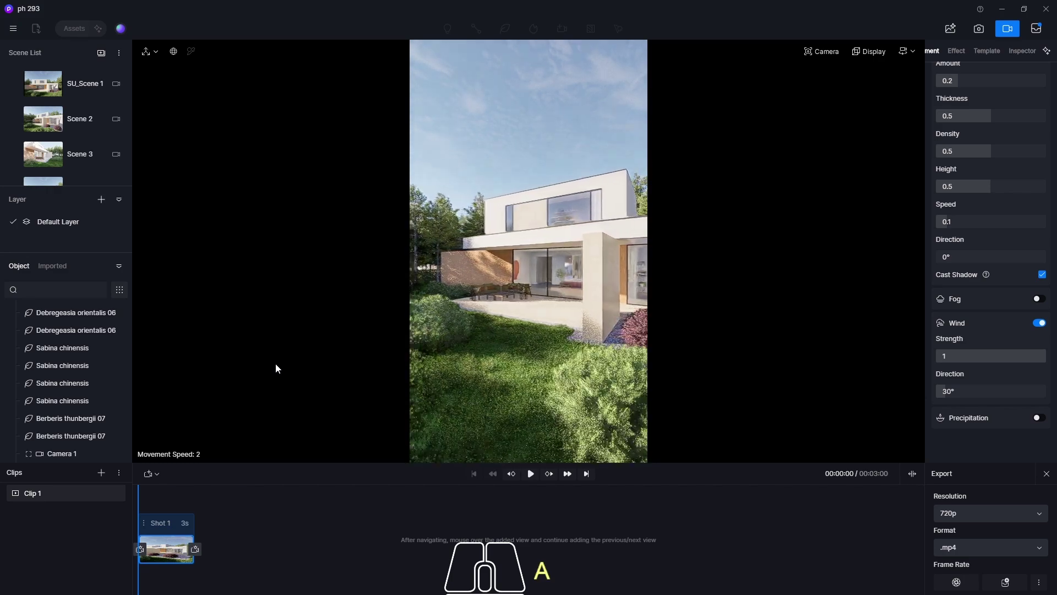
pyautogui.press('d')
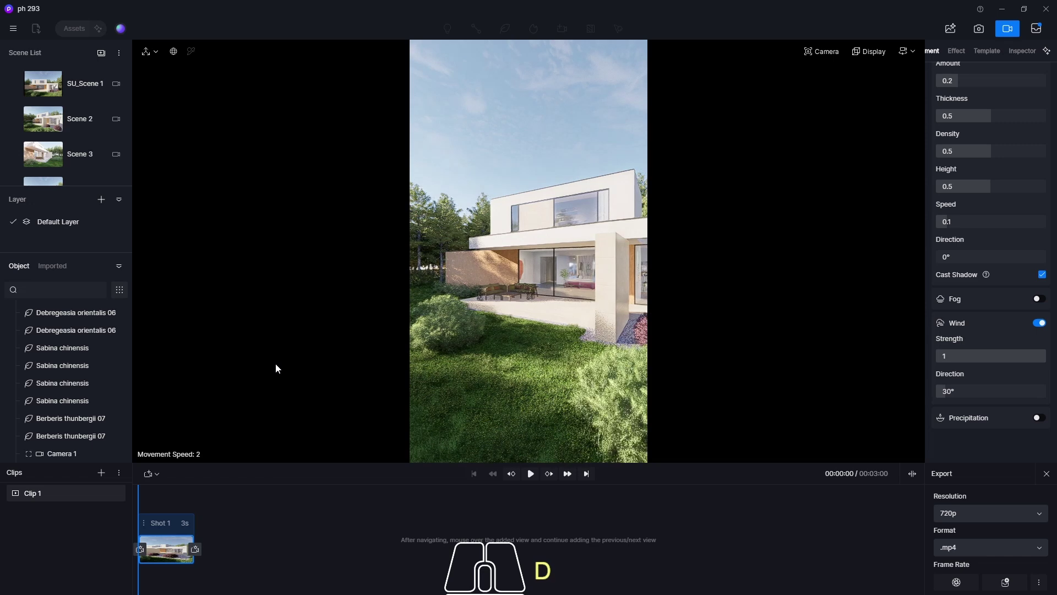
pyautogui.press('a')
pyautogui.press('d')
pyautogui.press('a')
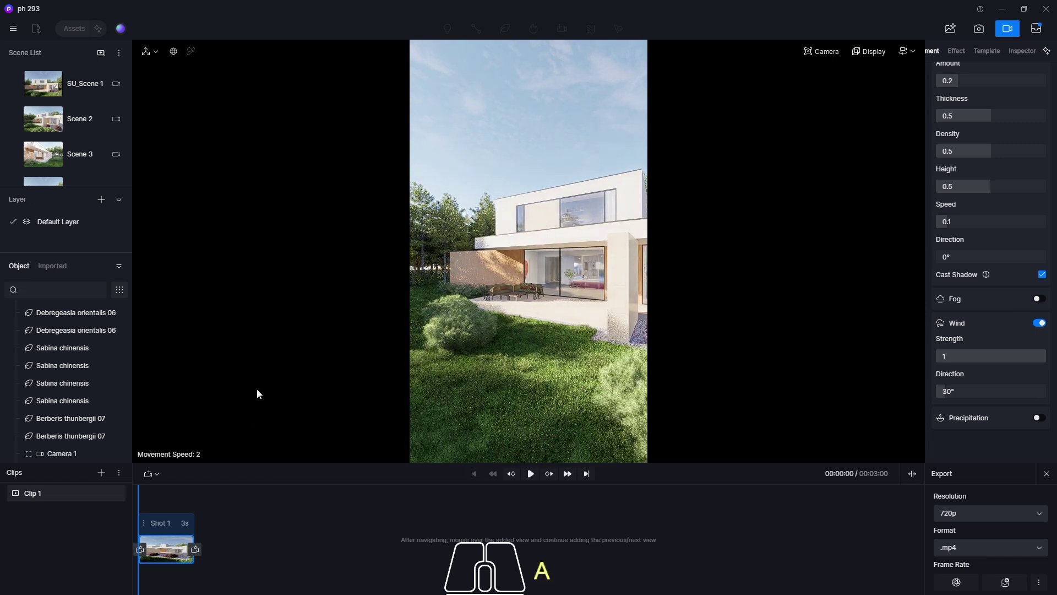
pyautogui.click(194, 549)
# Set Shot 1's duration to 5 s and its Move interpolation to Linear
pyautogui.click(236, 521)
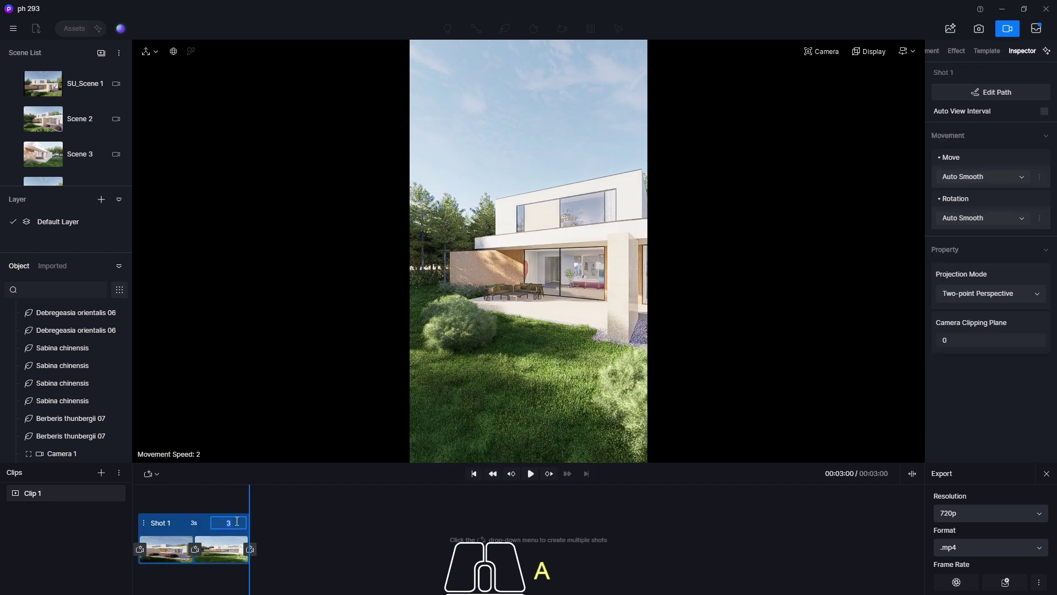
pyautogui.write('5s')
pyautogui.press('Return')
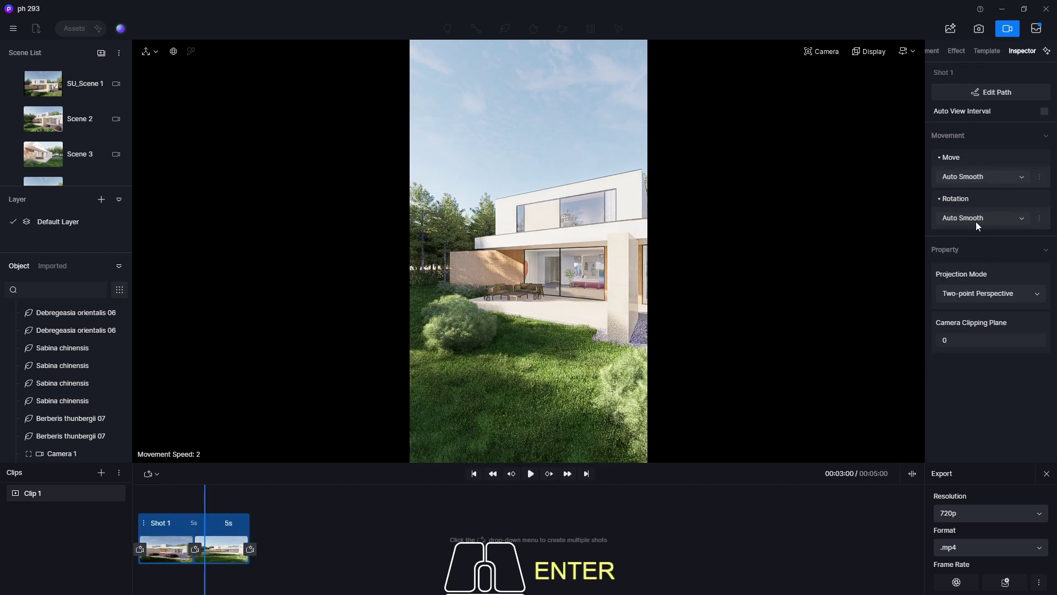
pyautogui.click(958, 177)
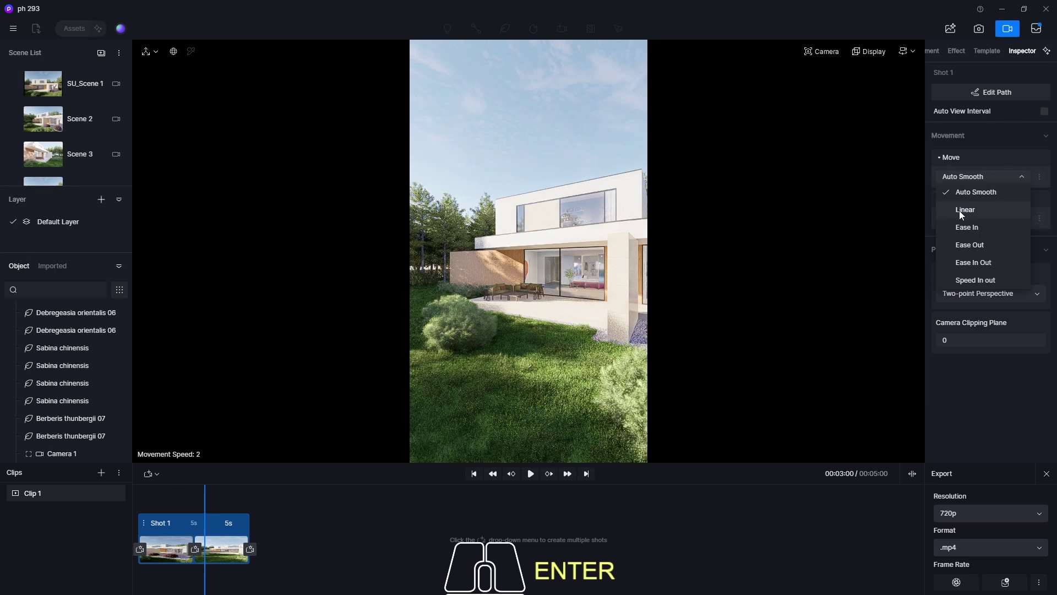
pyautogui.click(959, 211)
# Play Clip 1 from the start to review the camera movement
pyautogui.click(132, 498)
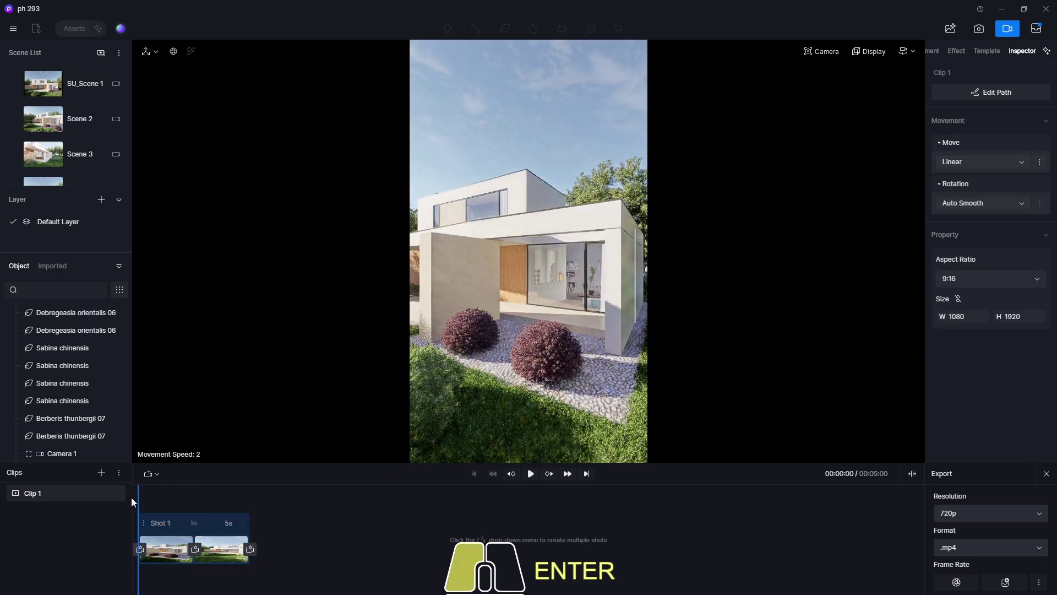
pyautogui.click(531, 473)
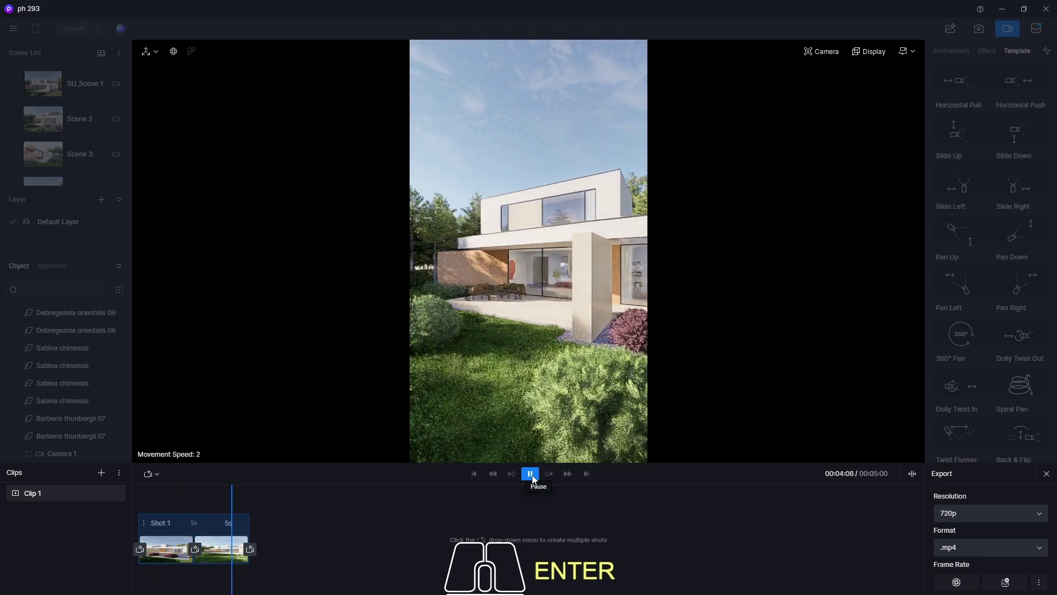
pyautogui.click(532, 477)
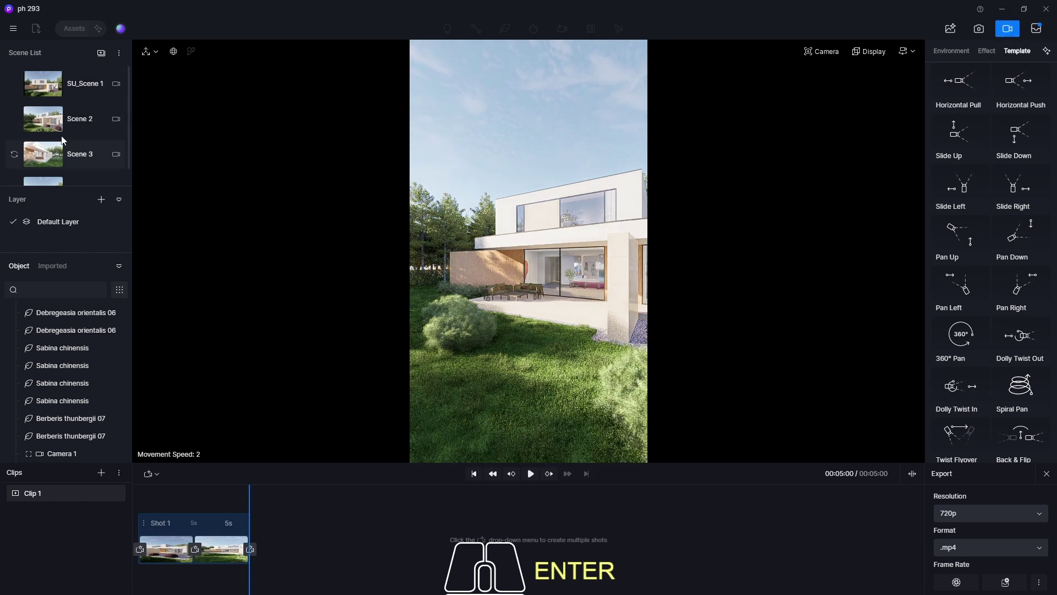
# Open Scene 3 and add a camera from its current view with a 9:16 aspect ratio
pyautogui.click(52, 151)
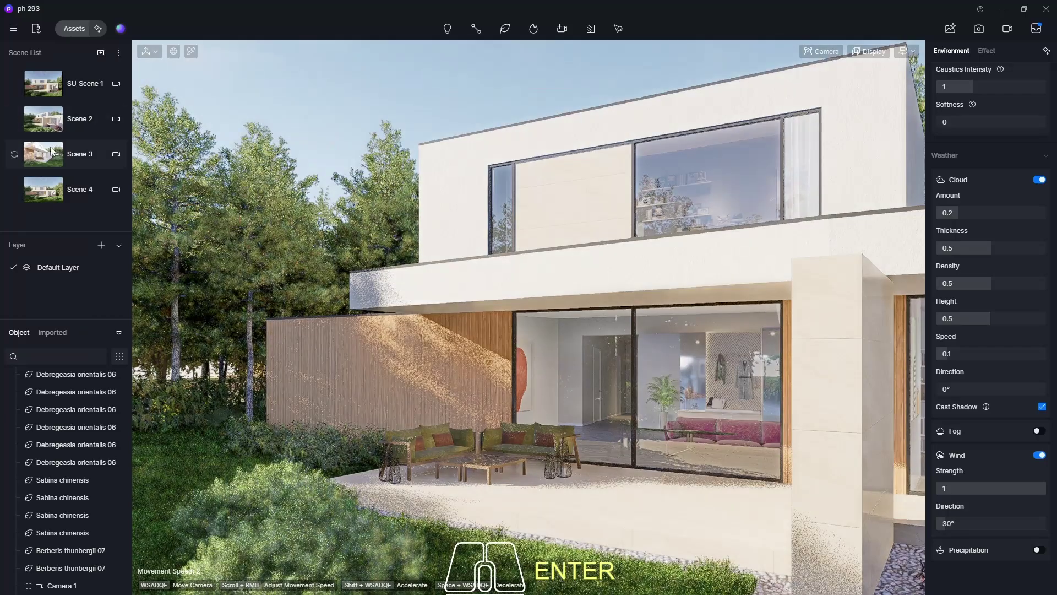
pyautogui.click(47, 157)
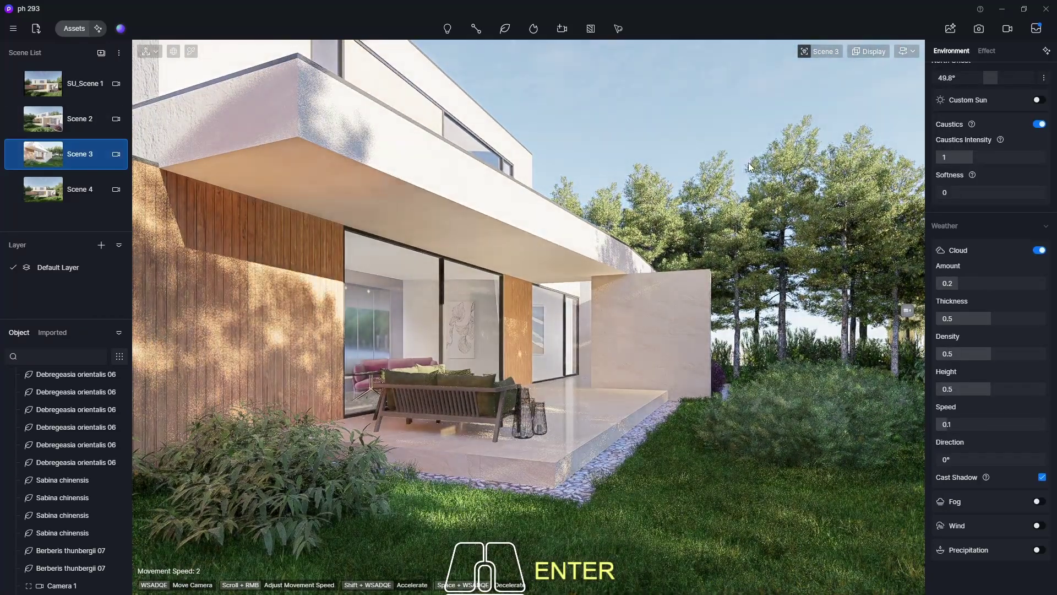
pyautogui.moveTo(566, 33)
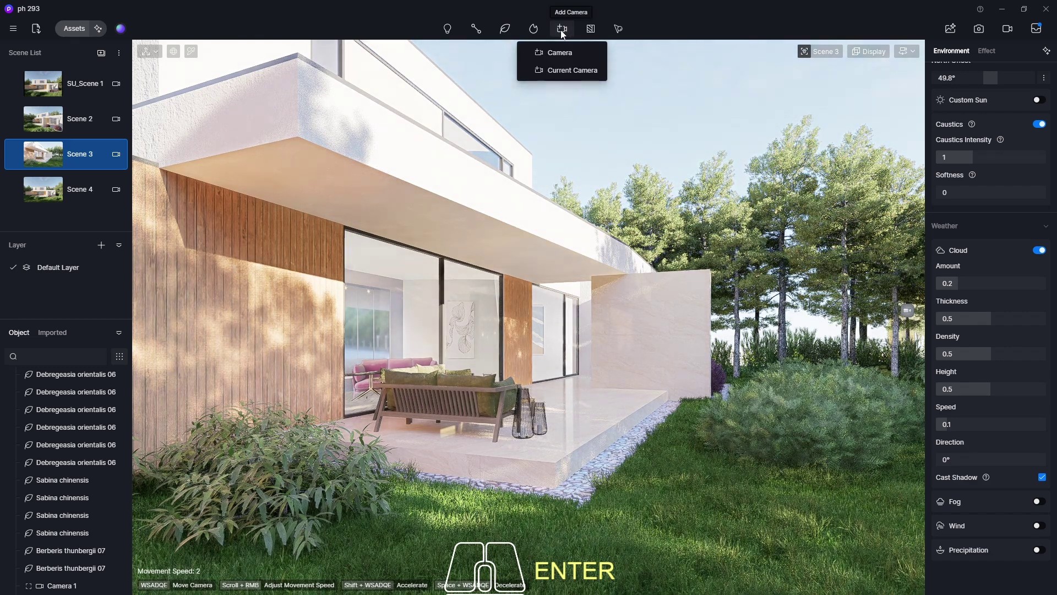
pyautogui.click(556, 71)
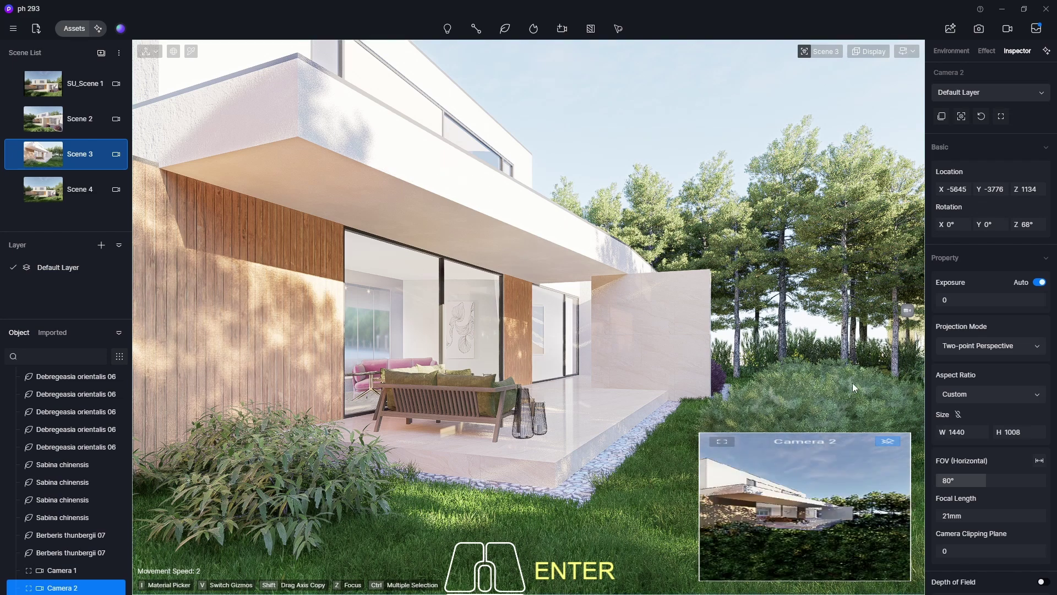
pyautogui.click(980, 394)
pyautogui.click(961, 480)
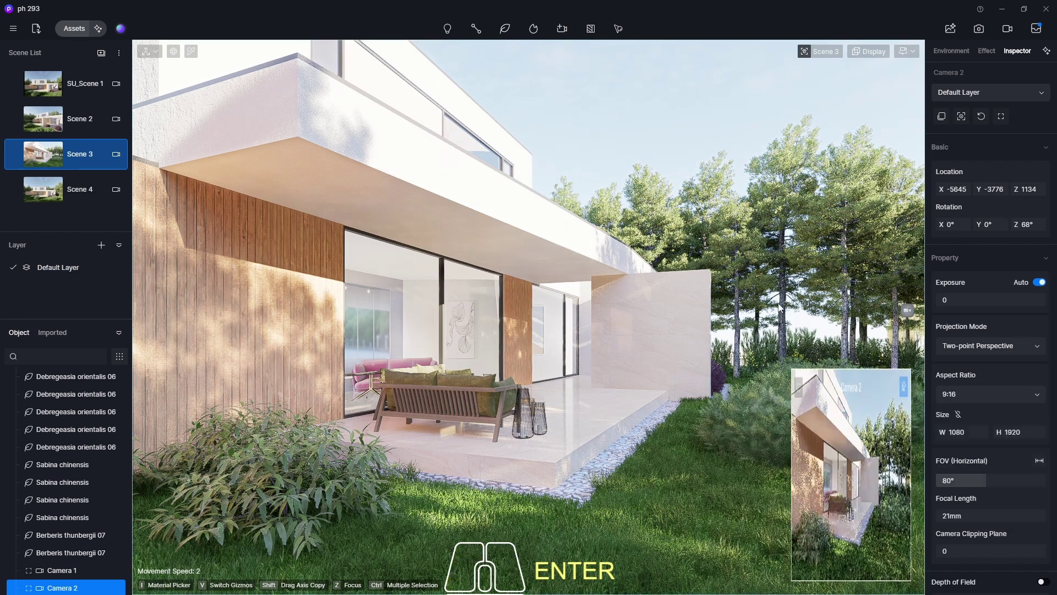
# Create a second video clip with Camera 2 as its first shot and preview it briefly
pyautogui.click(1007, 29)
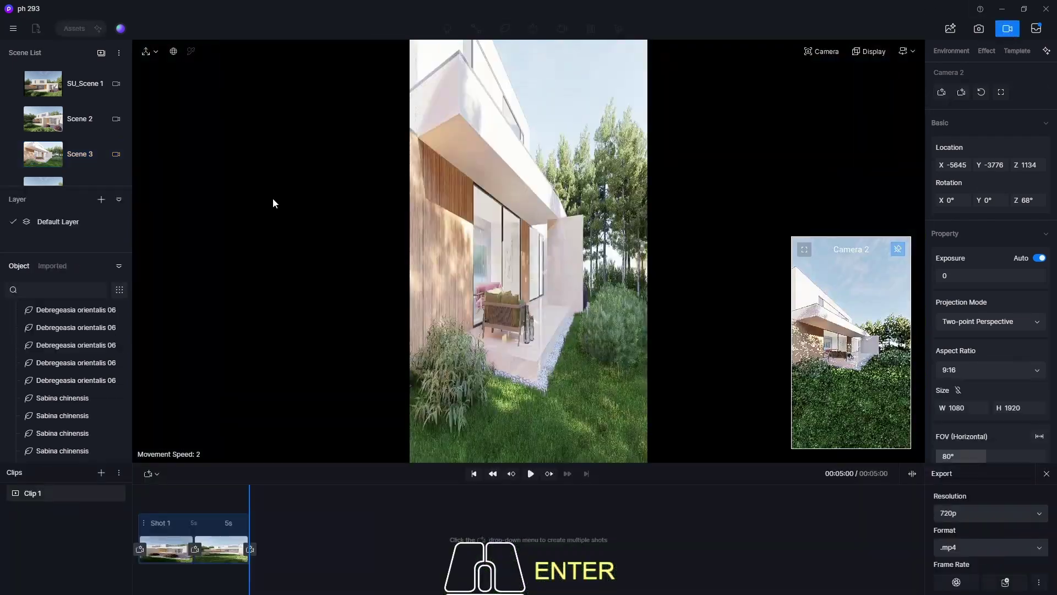
pyautogui.click(102, 473)
pyautogui.scroll(-2, 129, 418)
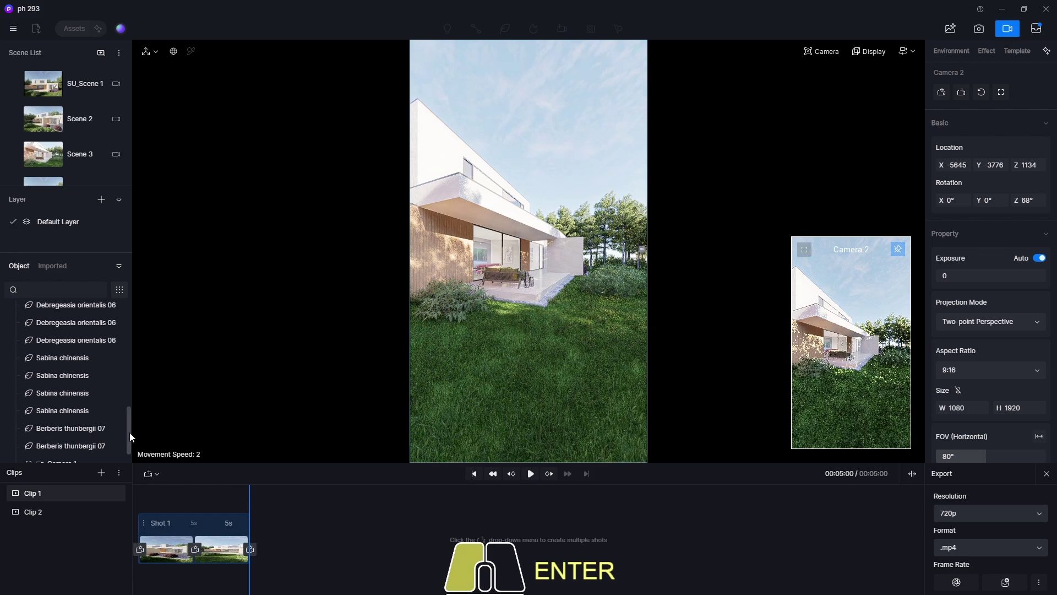
pyautogui.moveTo(130, 433); pyautogui.dragTo(129, 442)
pyautogui.click(45, 513)
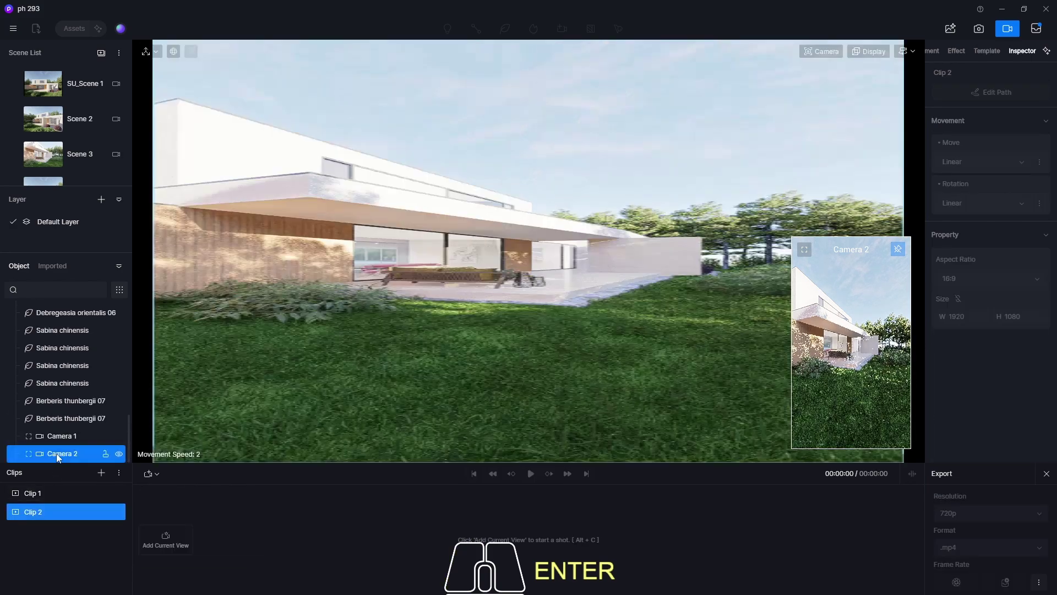
pyautogui.click(56, 453)
pyautogui.click(148, 475)
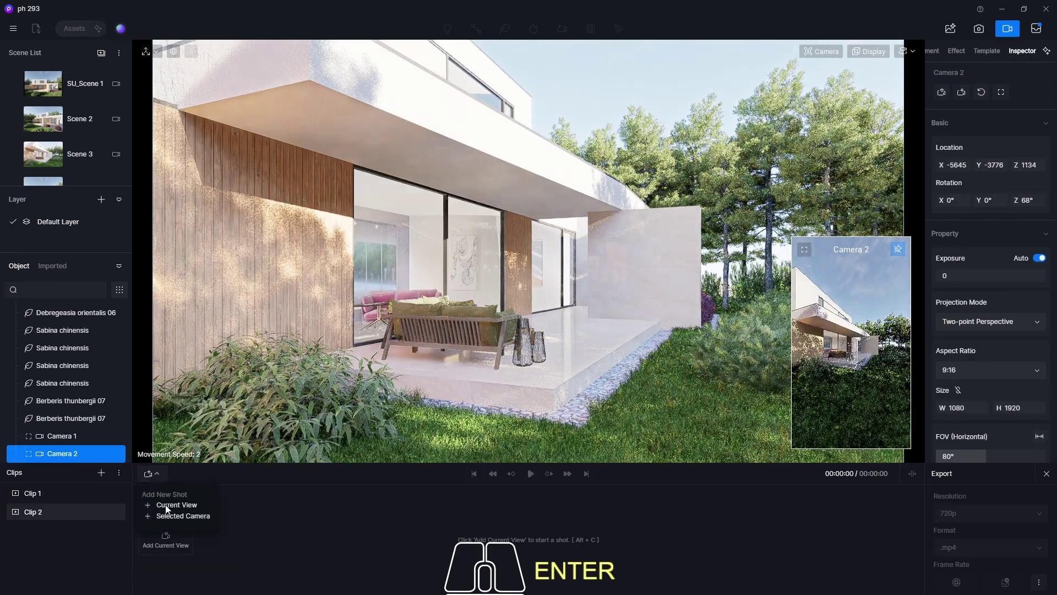
pyautogui.click(165, 536)
pyautogui.click(530, 473)
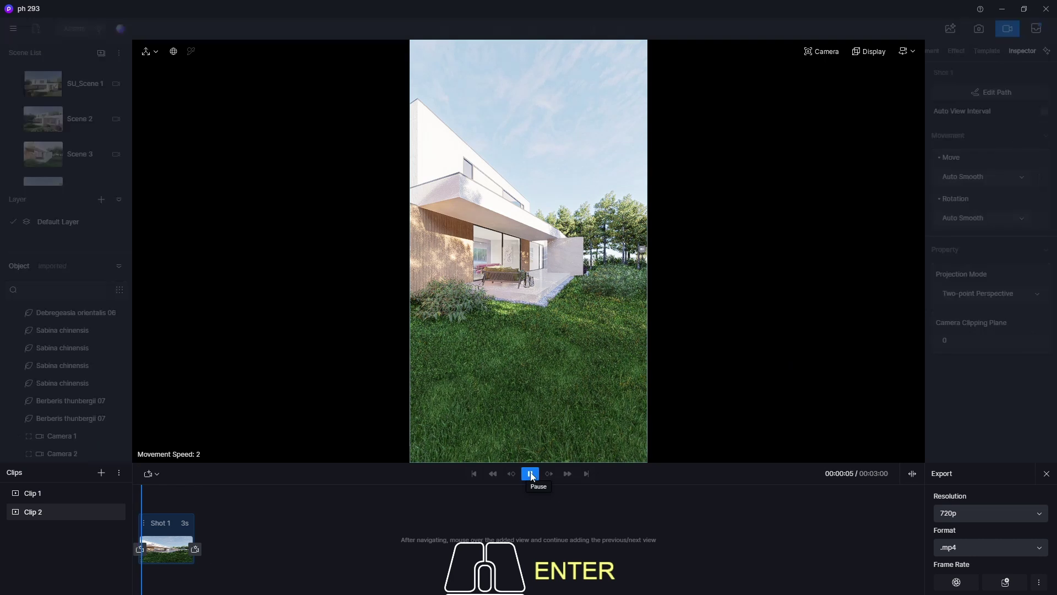
pyautogui.click(530, 474)
# Try a 45° field of view and move the camera to frame the terrace seating behind the shrub
pyautogui.click(822, 51)
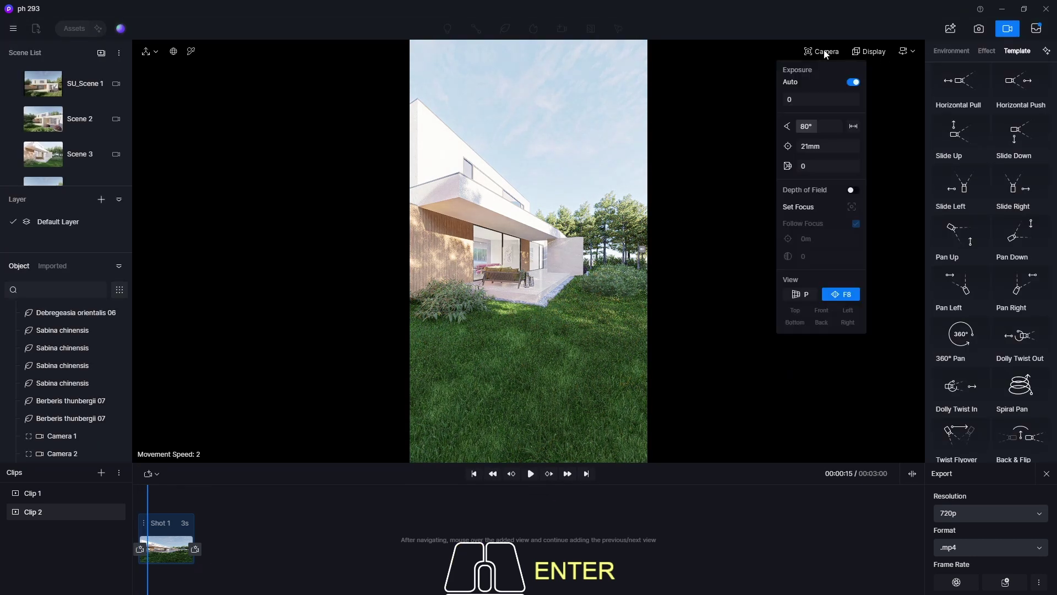
pyautogui.click(821, 124)
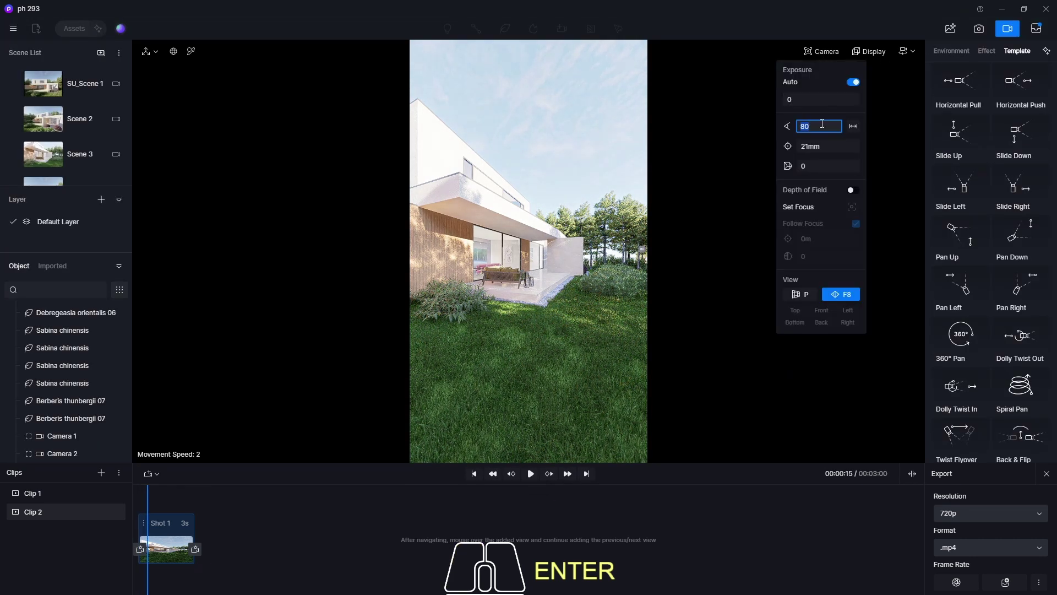
pyautogui.write('45')
pyautogui.press('Return')
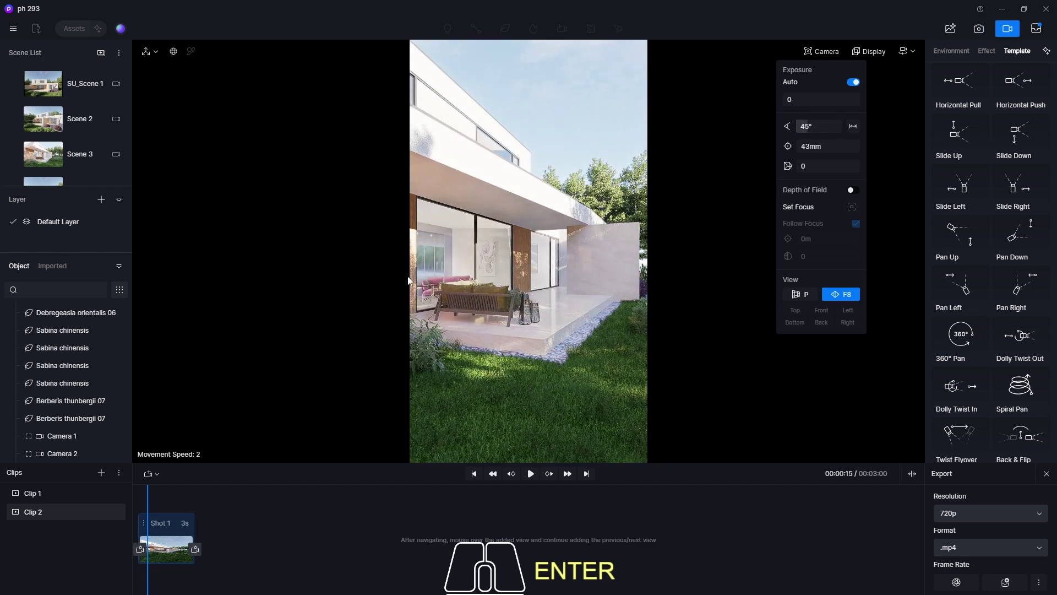
pyautogui.press('a')
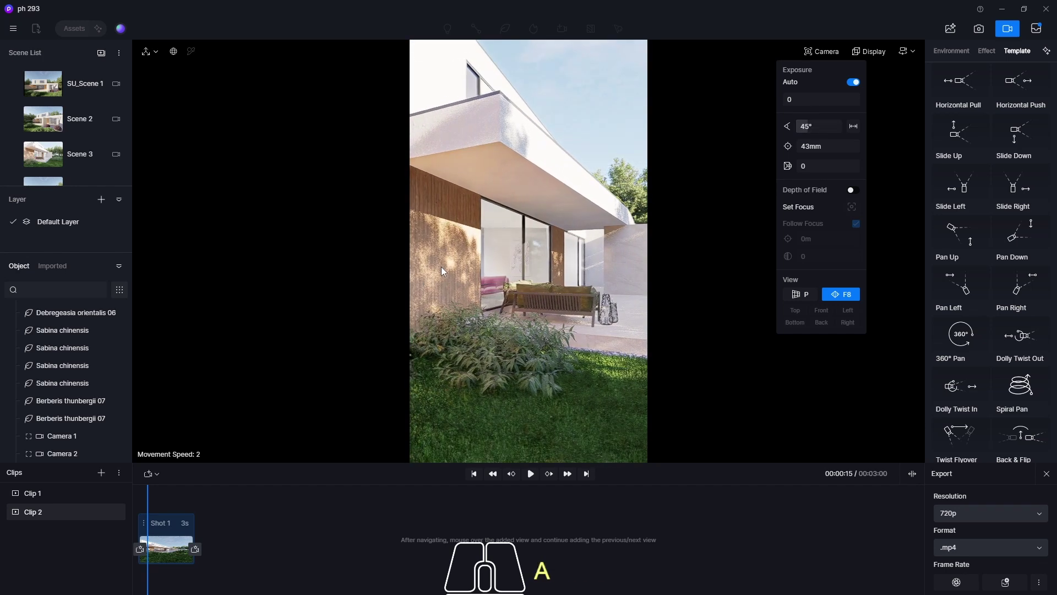
pyautogui.press('d')
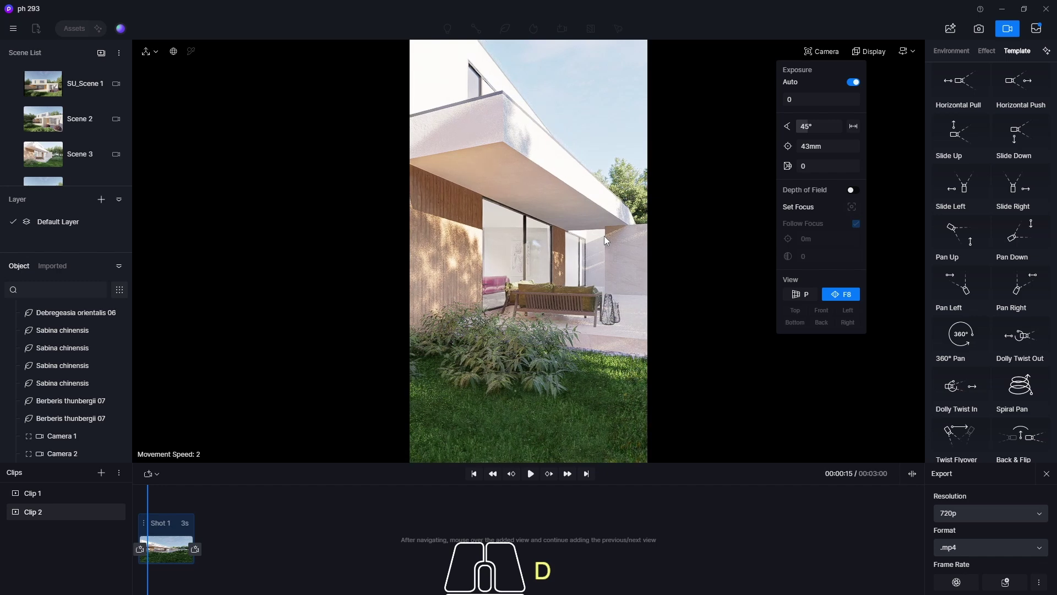
pyautogui.press('w')
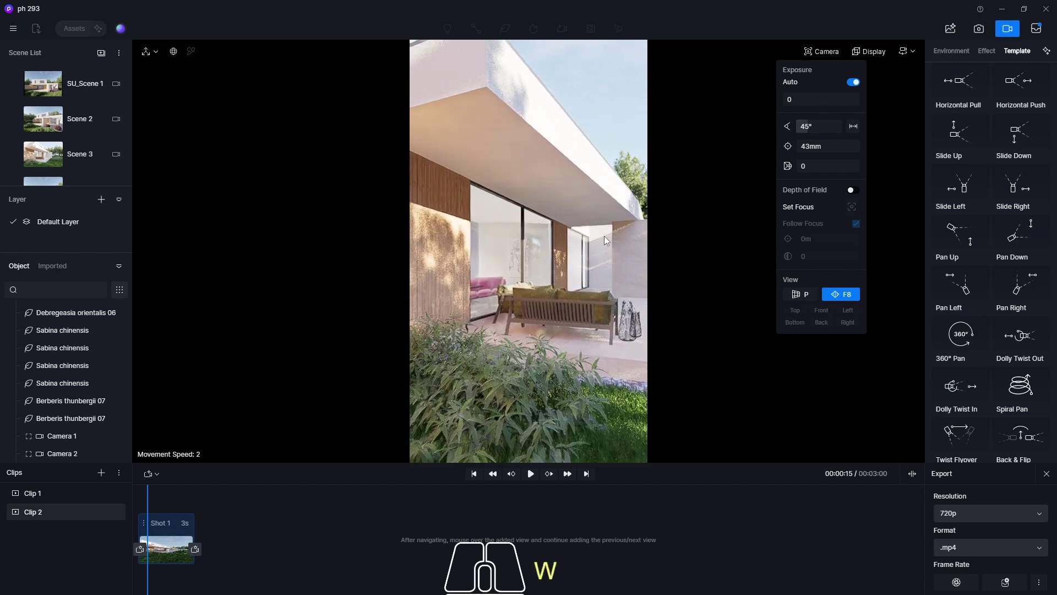
pyautogui.press('s')
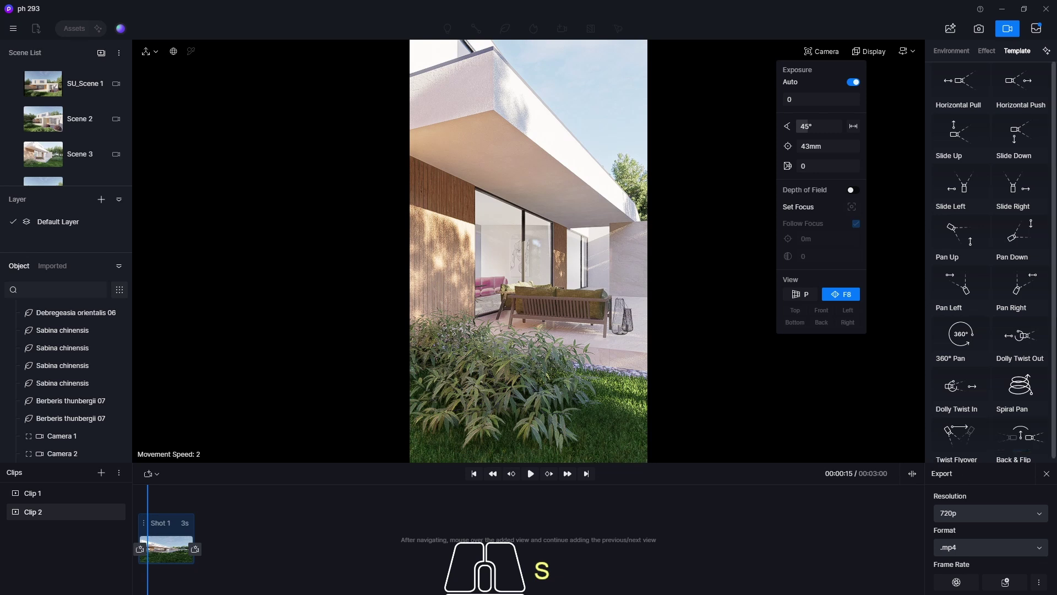
# Turn on wind for the current view with strength 1 and direction 30°
pyautogui.click(950, 50)
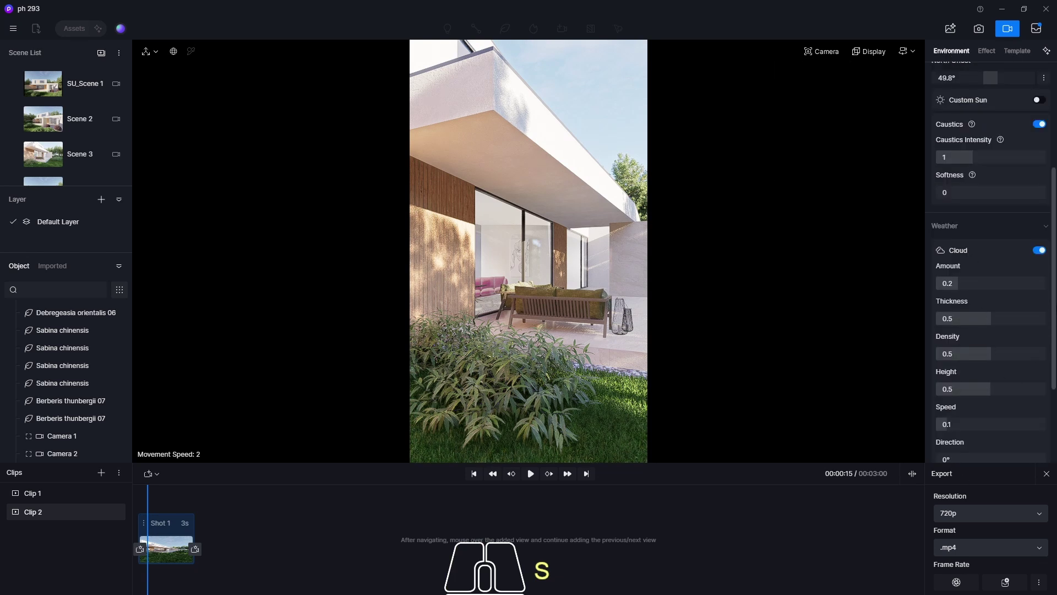
pyautogui.moveTo(1053, 278); pyautogui.dragTo(1053, 351)
pyautogui.click(1043, 396)
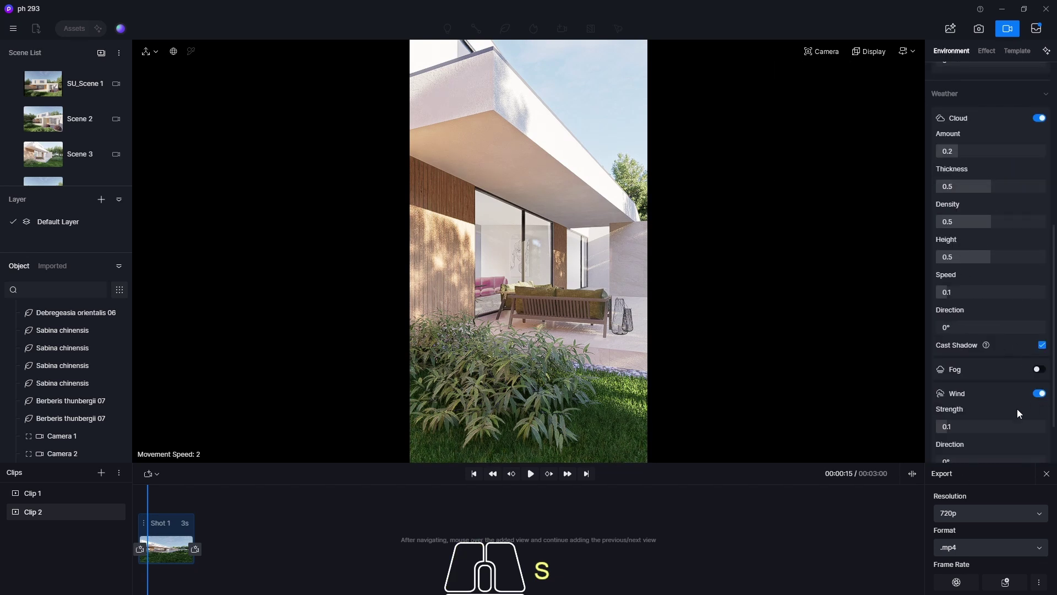
pyautogui.click(998, 426)
pyautogui.write('1')
pyautogui.press('Return')
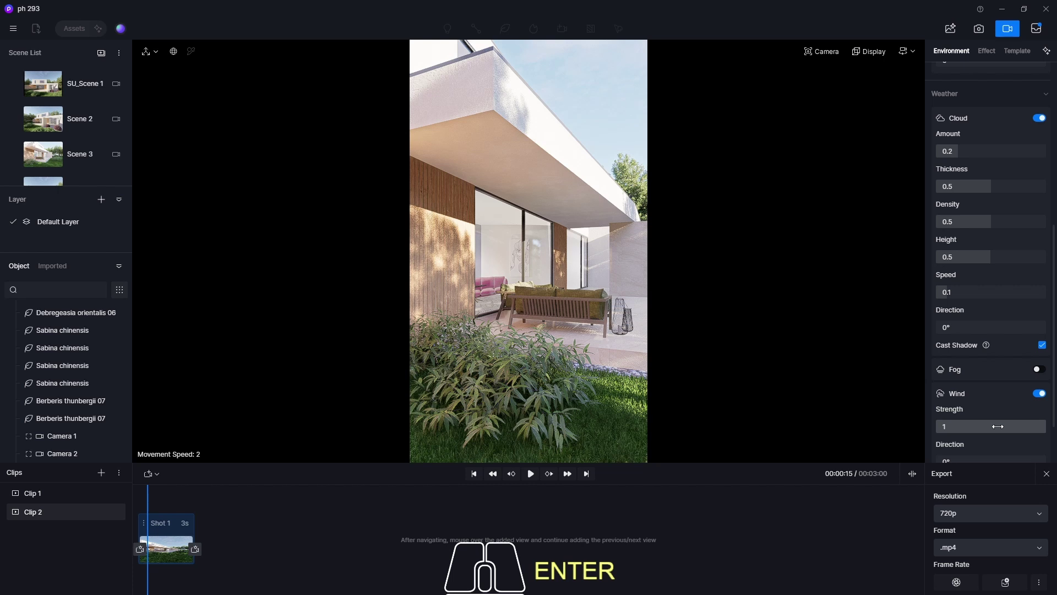
pyautogui.scroll(-2, 958, 392)
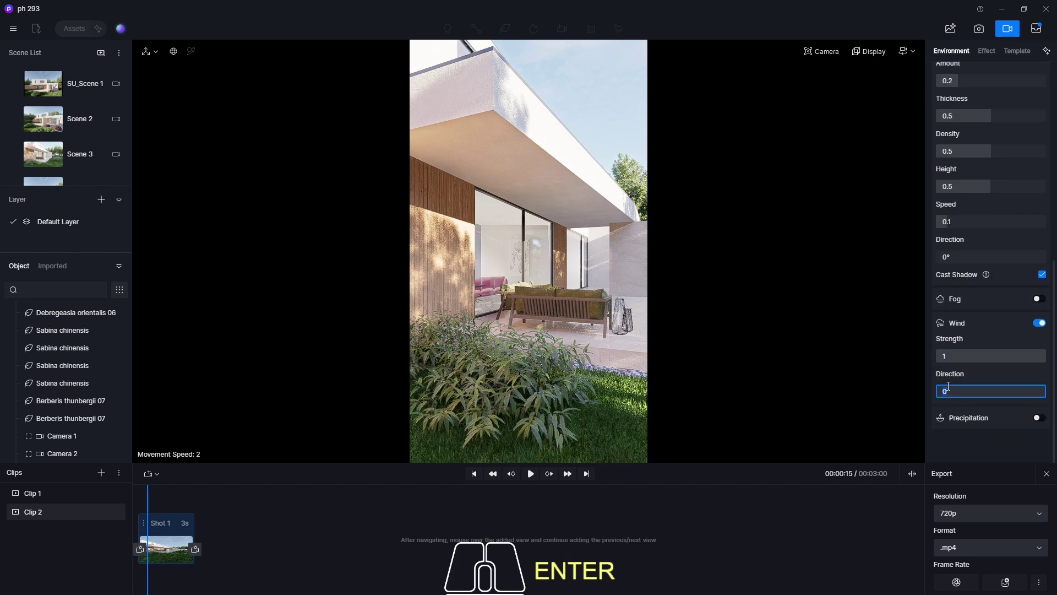
pyautogui.write('30')
pyautogui.press('Return')
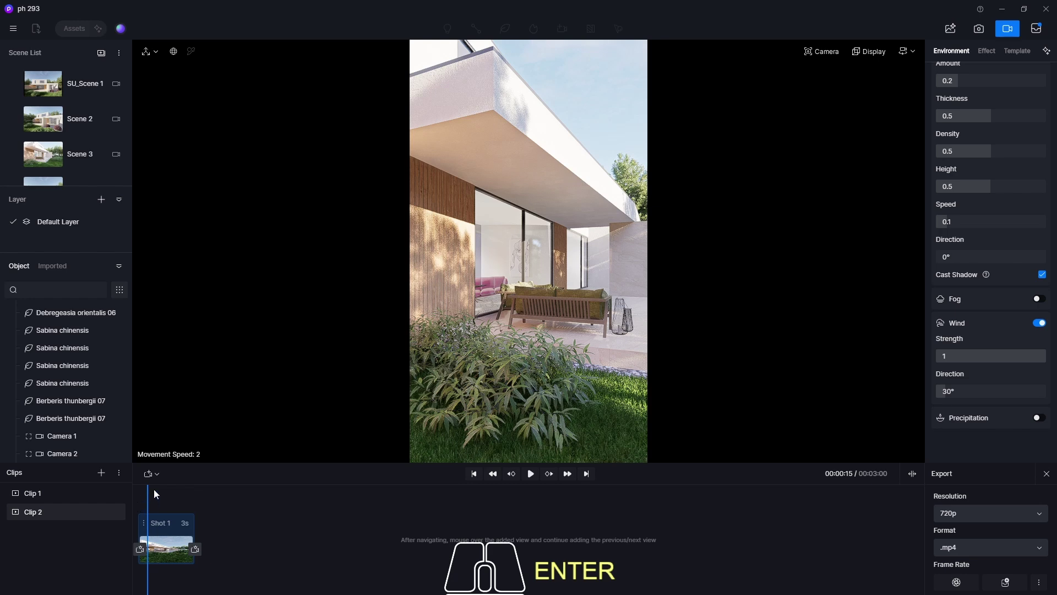
# Return to the start of Clip 2, move the camera toward the shrub, and set the field of view to 45°
pyautogui.moveTo(147, 497); pyautogui.dragTo(133, 499)
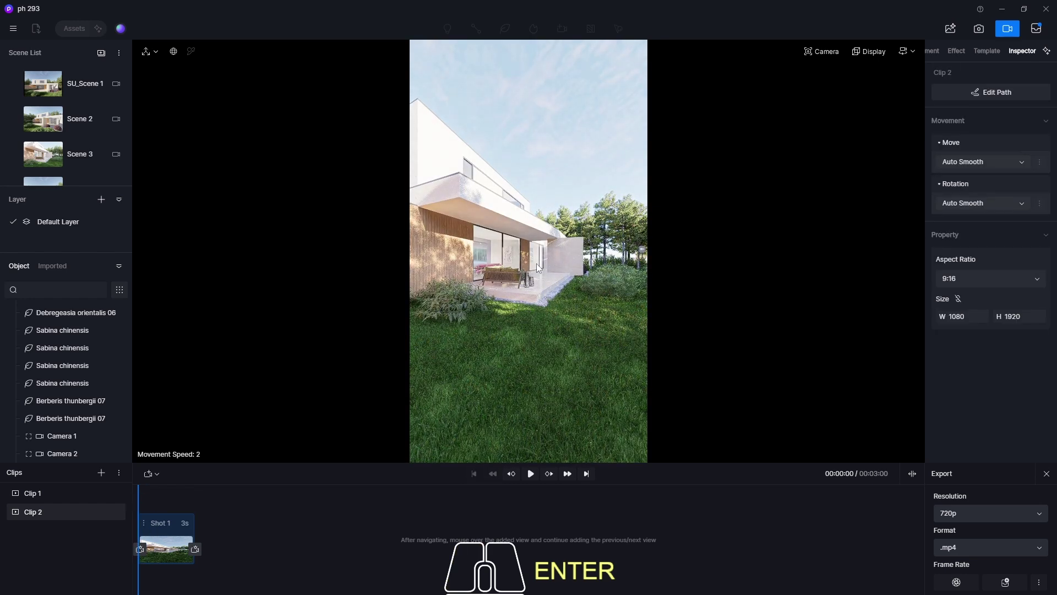
pyautogui.press('w')
pyautogui.press('a')
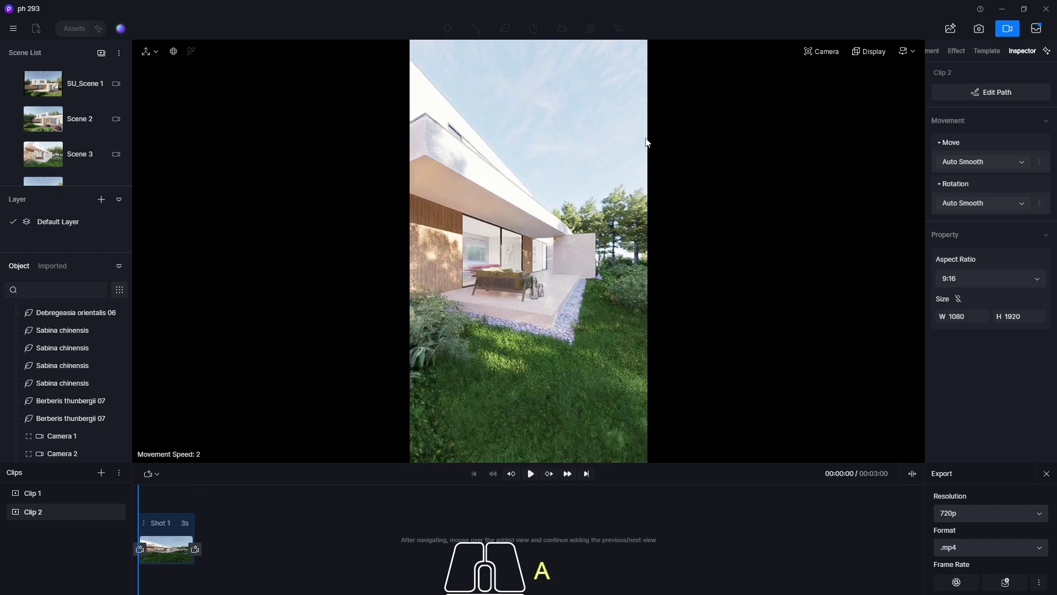
pyautogui.click(828, 52)
pyautogui.click(817, 126)
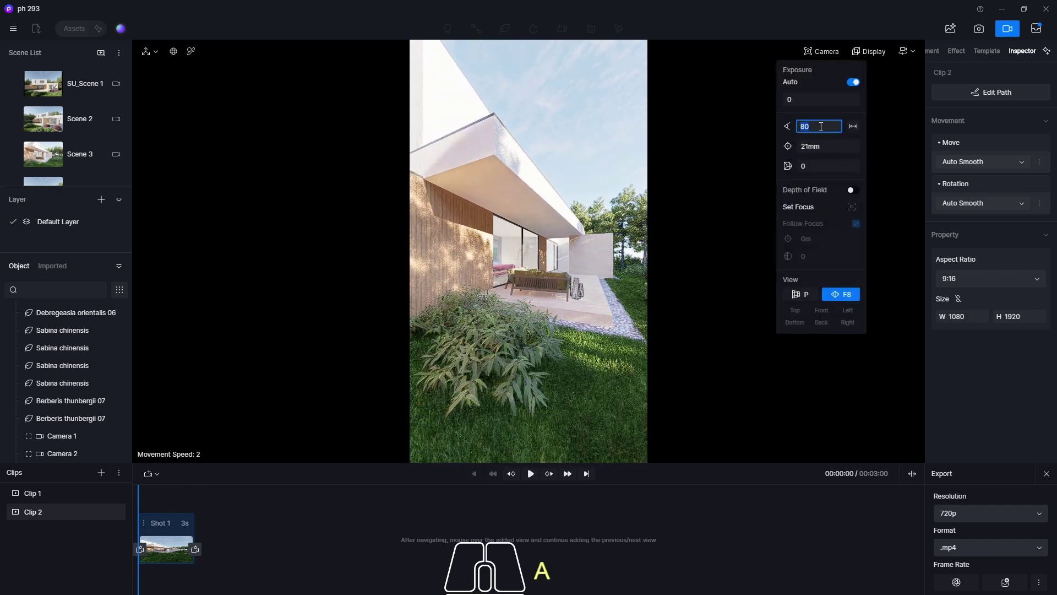
pyautogui.write('45')
pyautogui.press('Return')
# Lower the camera and move it closer so the shrub fills the foreground in front of the terrace seating
pyautogui.press('s')
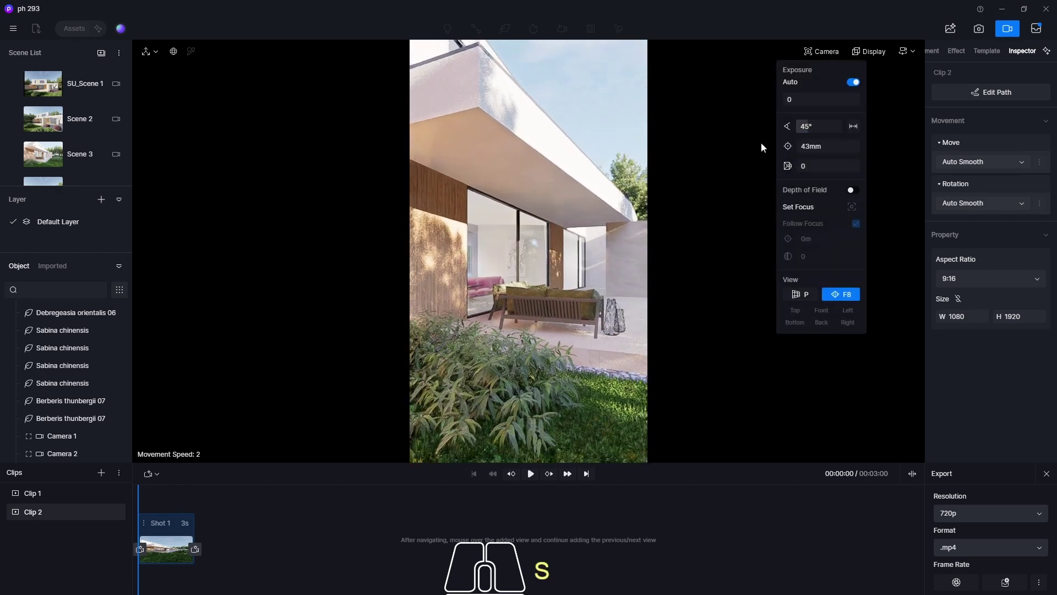
pyautogui.press('a')
pyautogui.press('w')
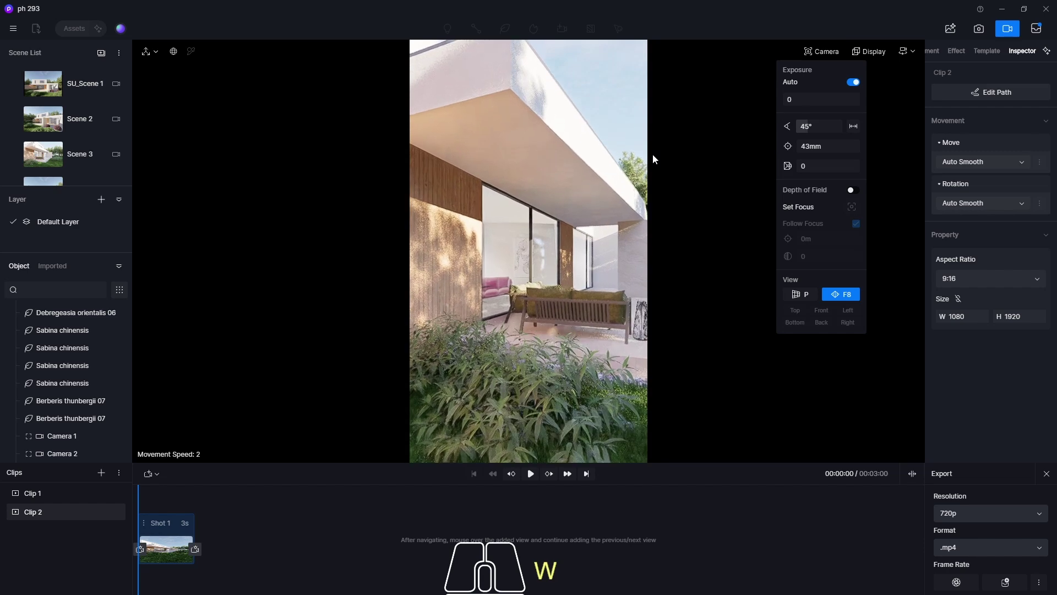
pyautogui.press('s')
pyautogui.press('d')
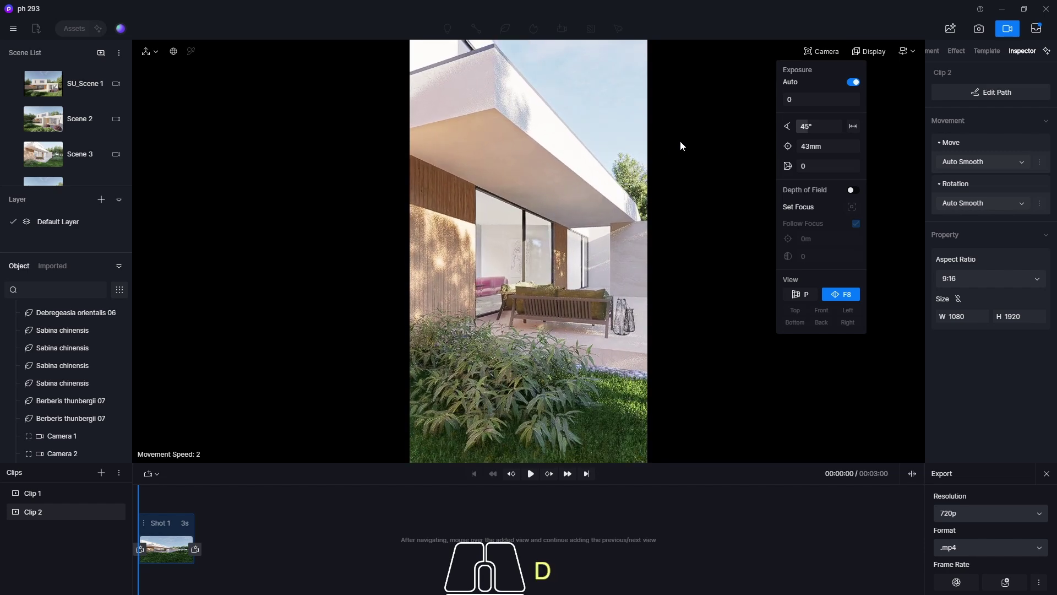
pyautogui.press('a')
pyautogui.press('e')
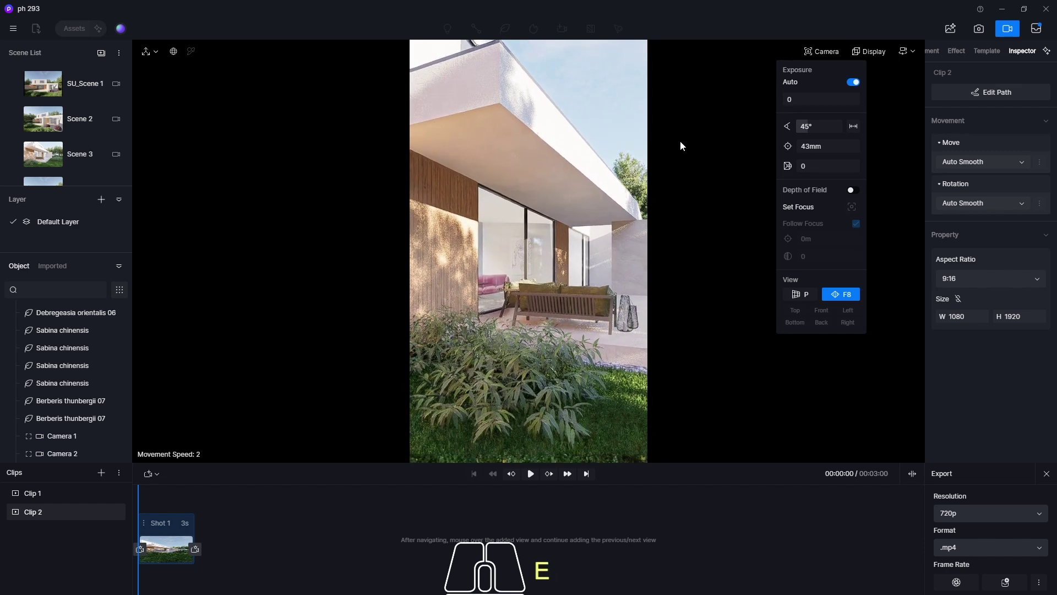
pyautogui.press('w')
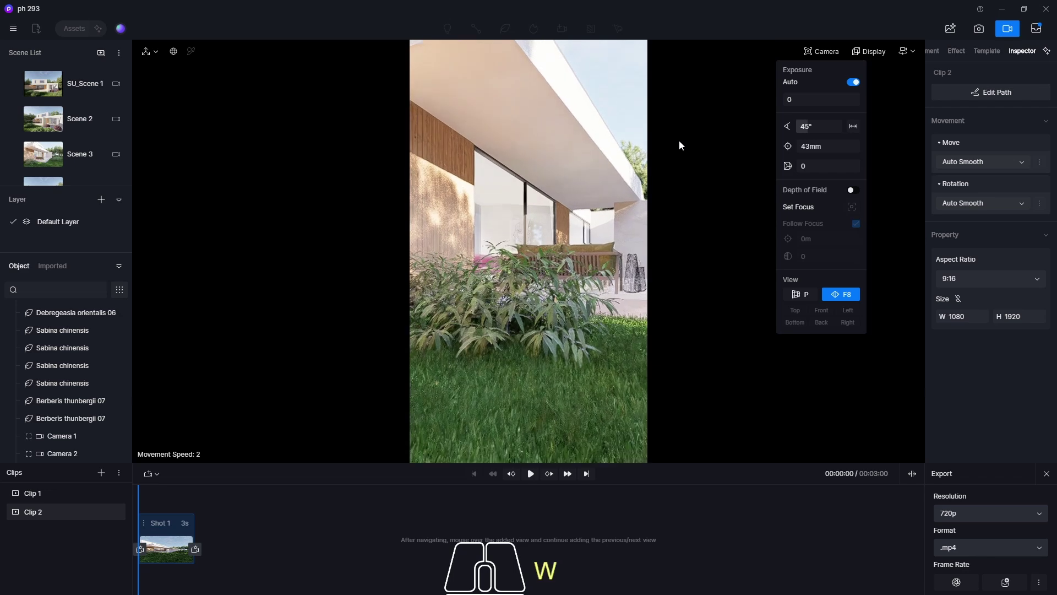
pyautogui.press('s')
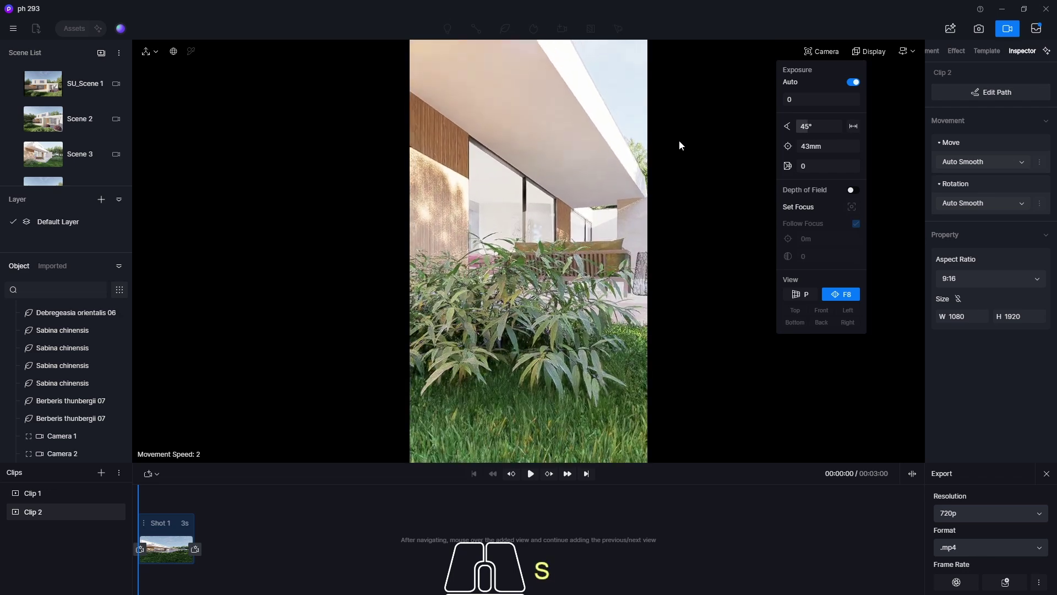
pyautogui.press('w')
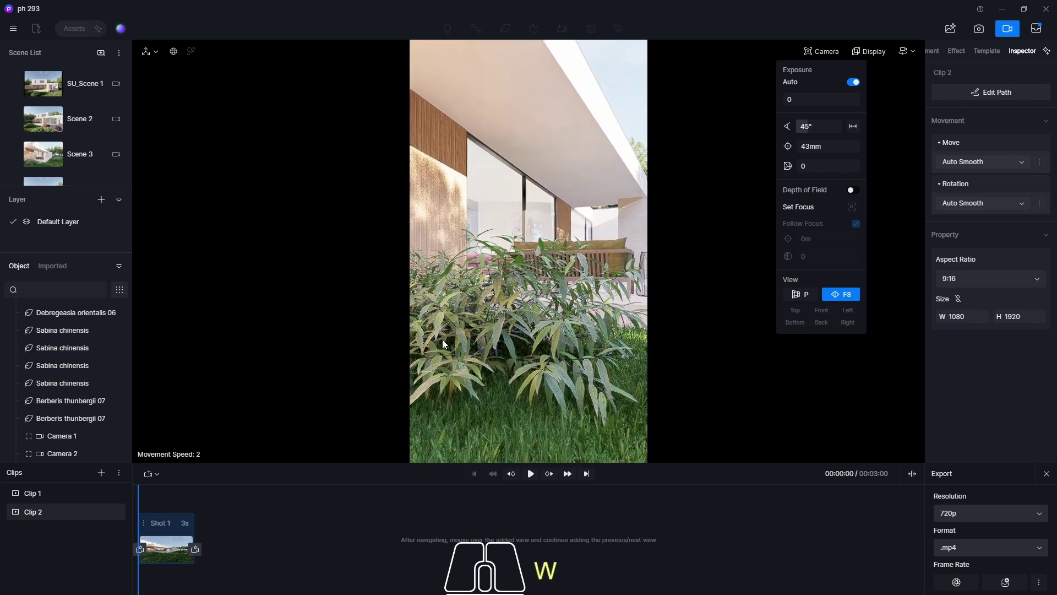
# Turn on wind for Clip 2's starting view with strength 1 and direction 30°
pyautogui.click(936, 53)
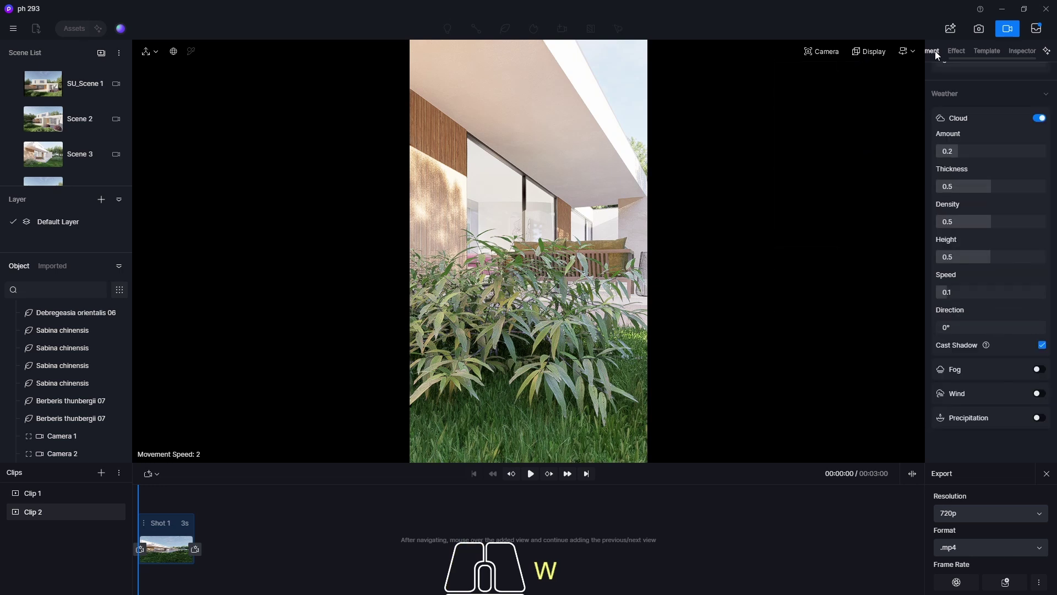
pyautogui.click(1040, 393)
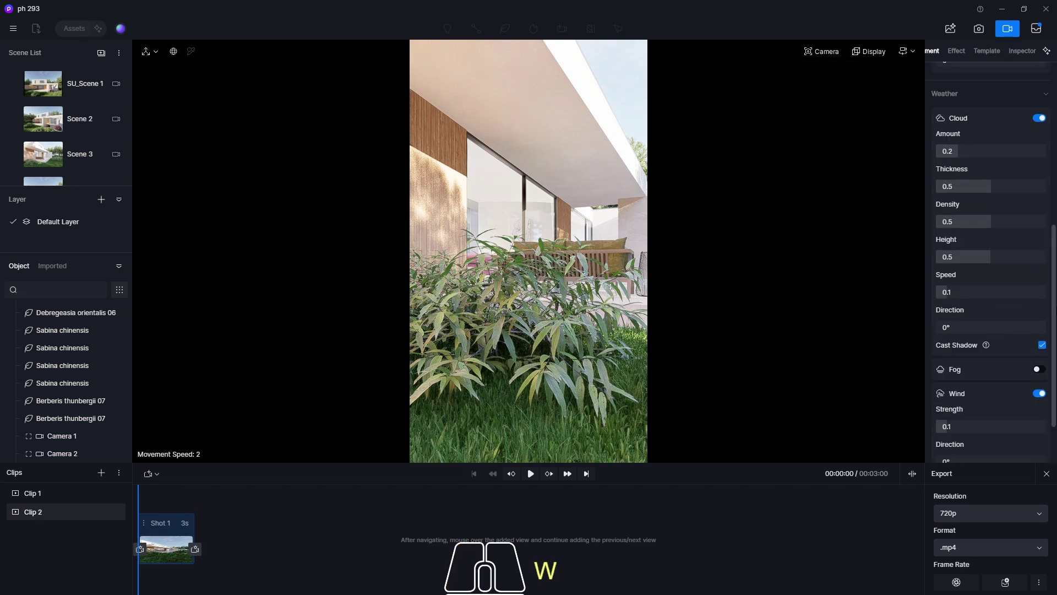
pyautogui.scroll(-2, 1021, 372)
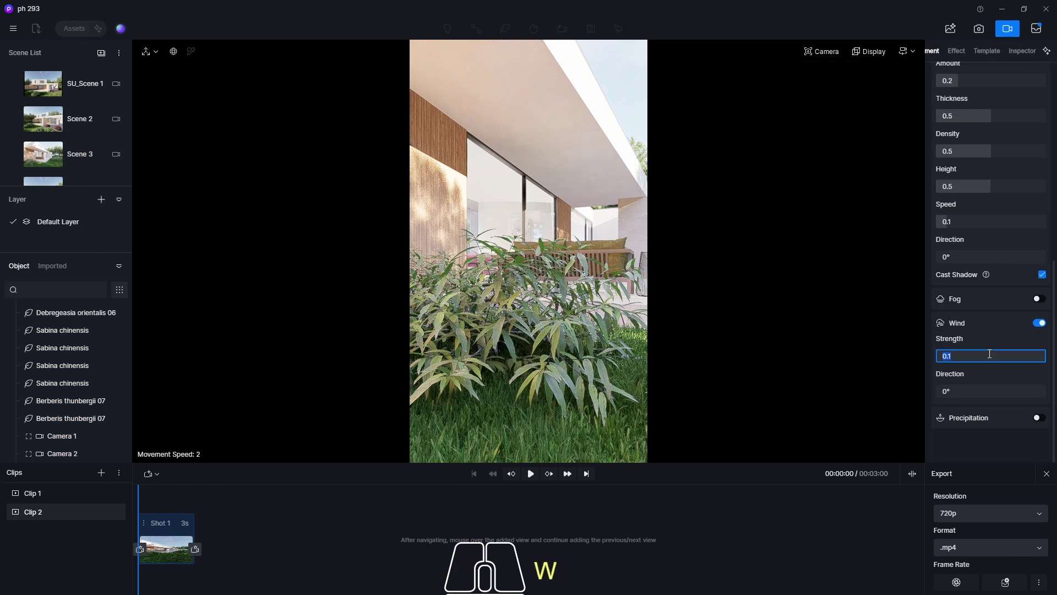
pyautogui.write('1')
pyautogui.press('Return')
pyautogui.click(973, 392)
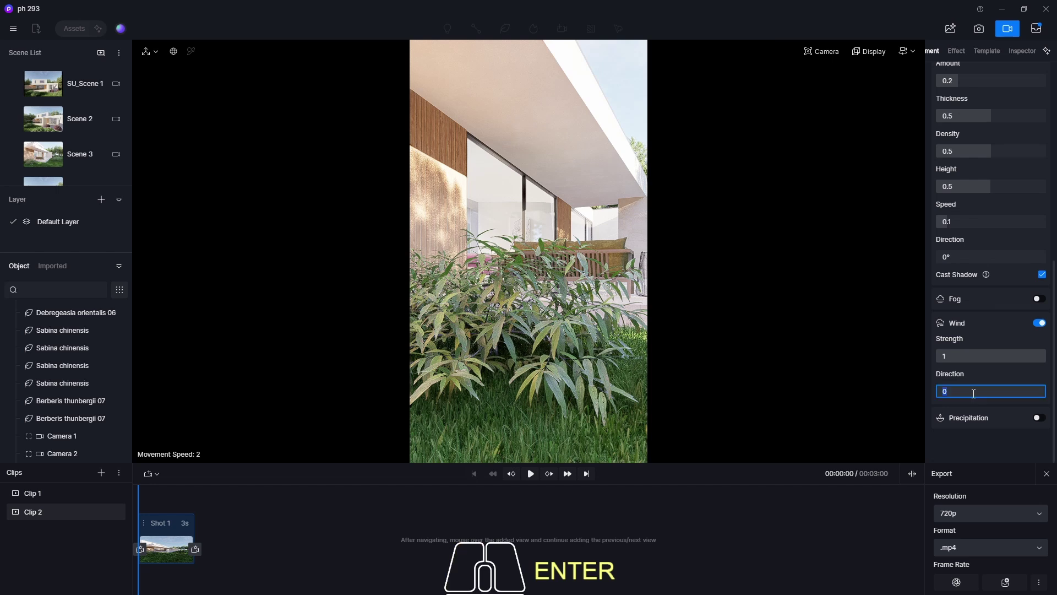
pyautogui.write('30')
pyautogui.press('Return')
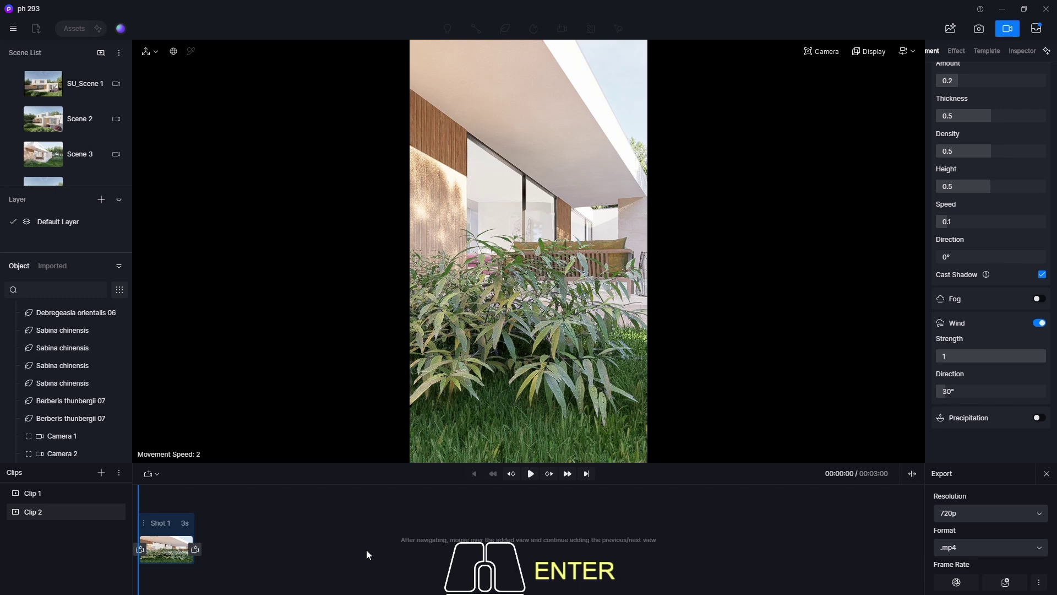
# Enable depth of field focused on the foreground shrub with a blur value of 9.5, and update Clip 2's first view
pyautogui.press('q')
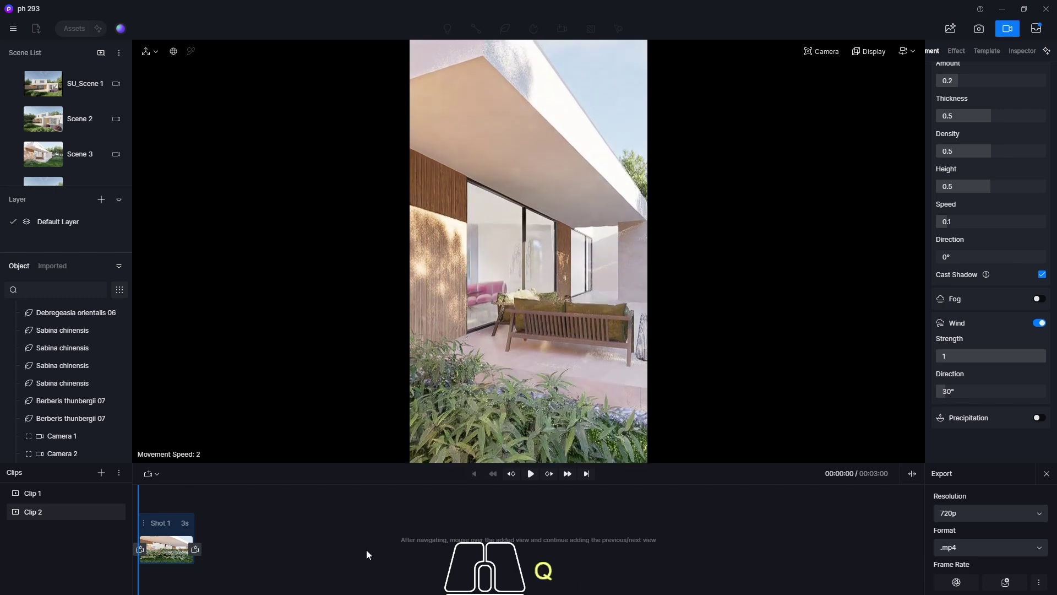
pyautogui.click(161, 554)
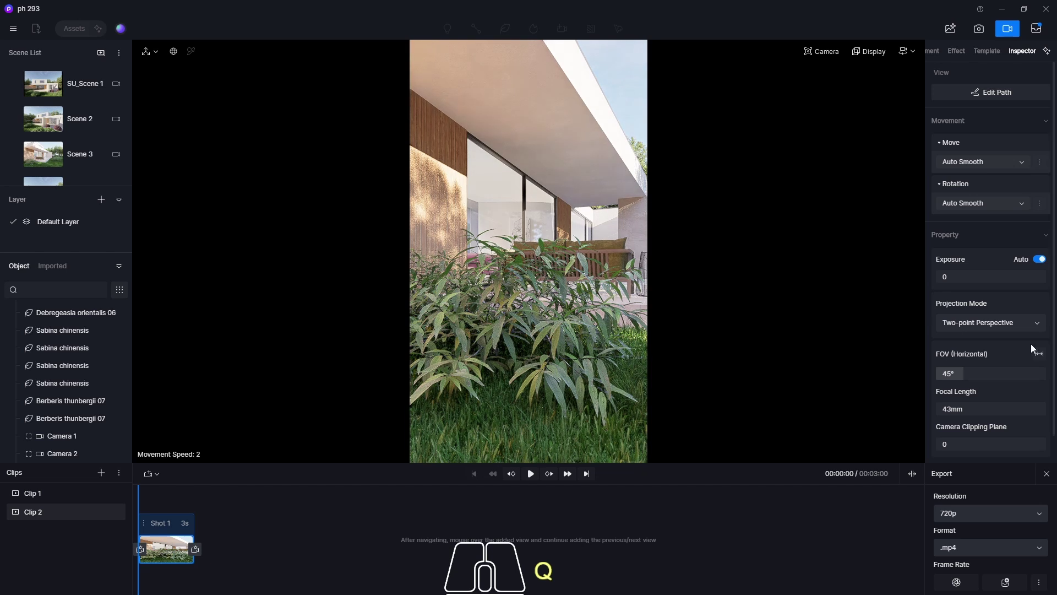
pyautogui.click(932, 51)
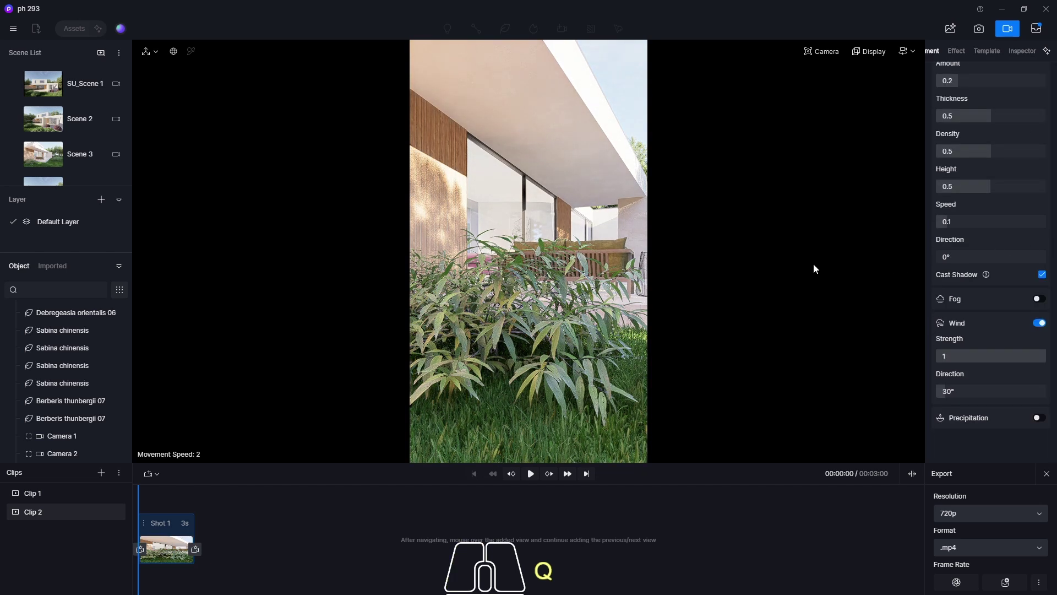
pyautogui.click(829, 52)
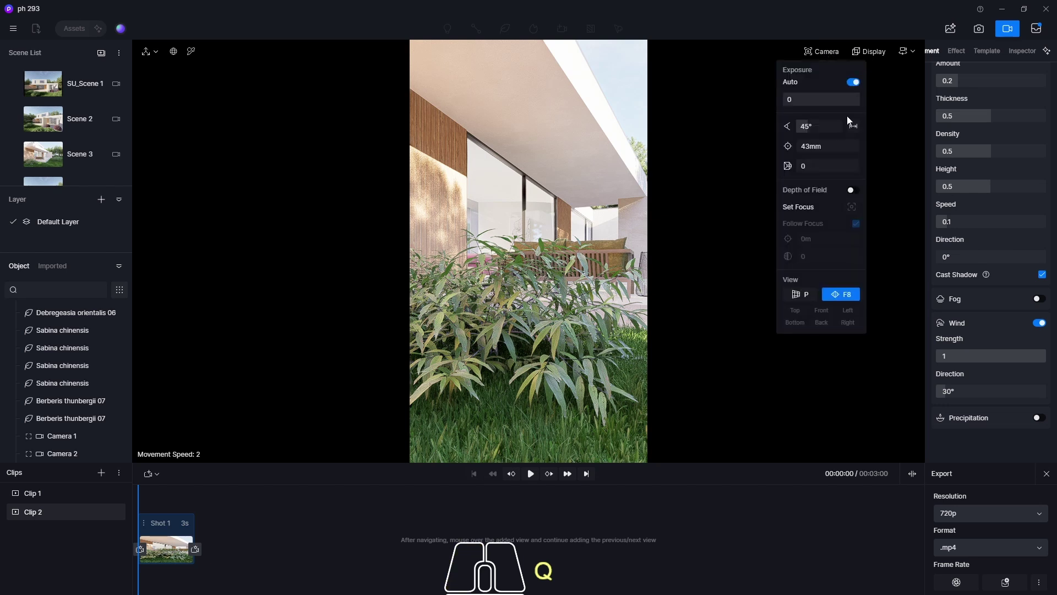
pyautogui.click(499, 325)
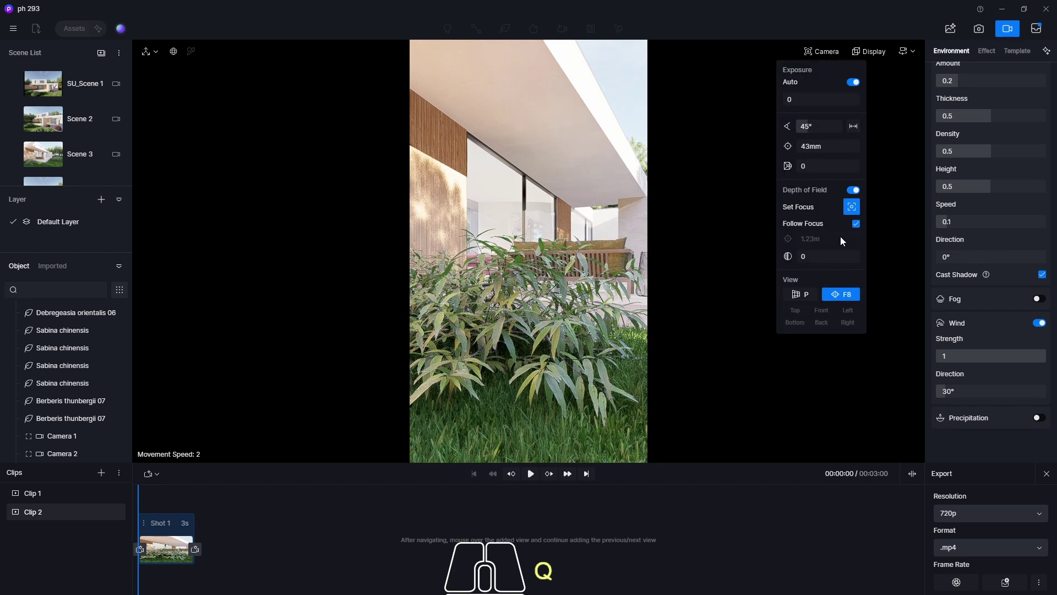
pyautogui.moveTo(860, 253); pyautogui.dragTo(849, 255)
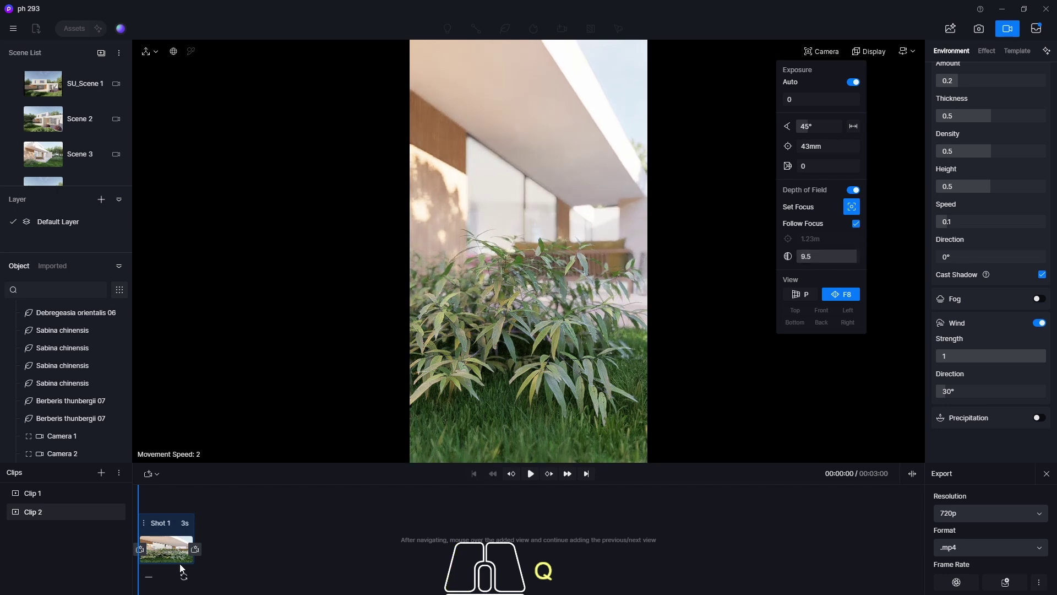
pyautogui.click(184, 576)
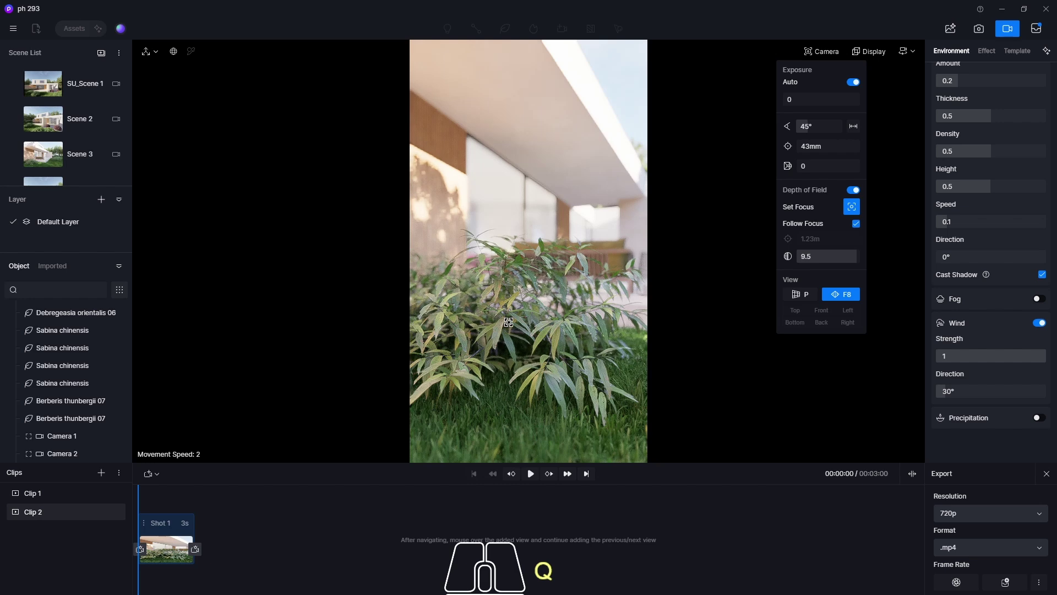
# Raise the camera above the shrub, focus on the terrace seating, and add it as Clip 2's second view
pyautogui.press('q')
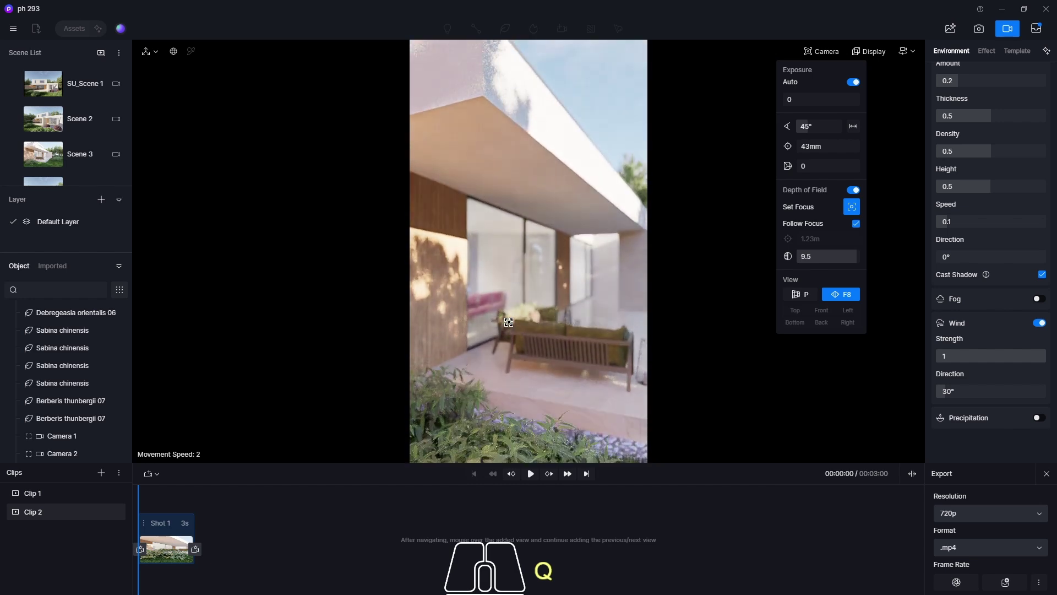
pyautogui.press('e')
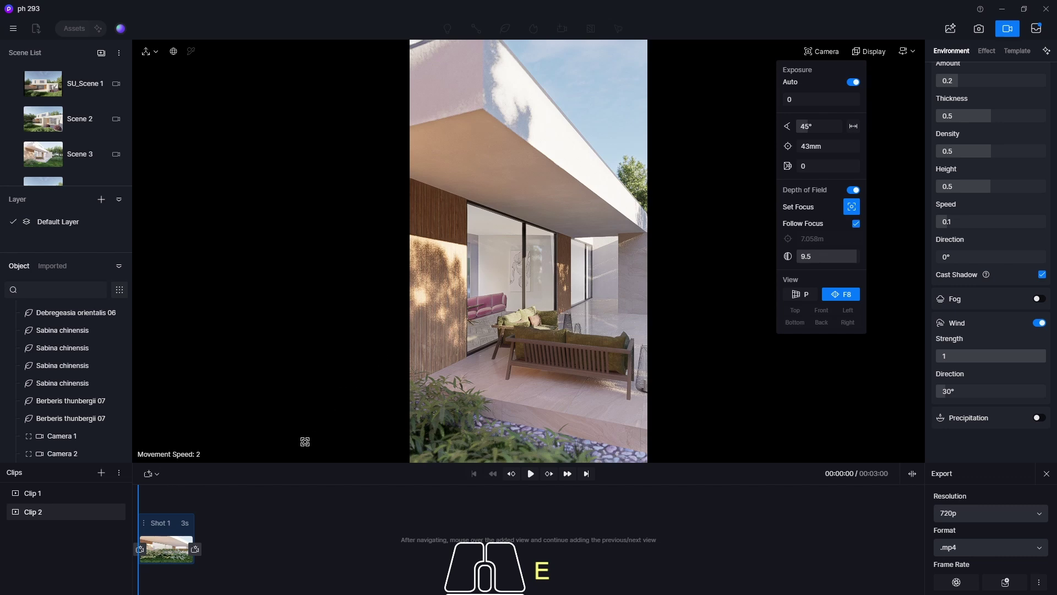
pyautogui.click(195, 548)
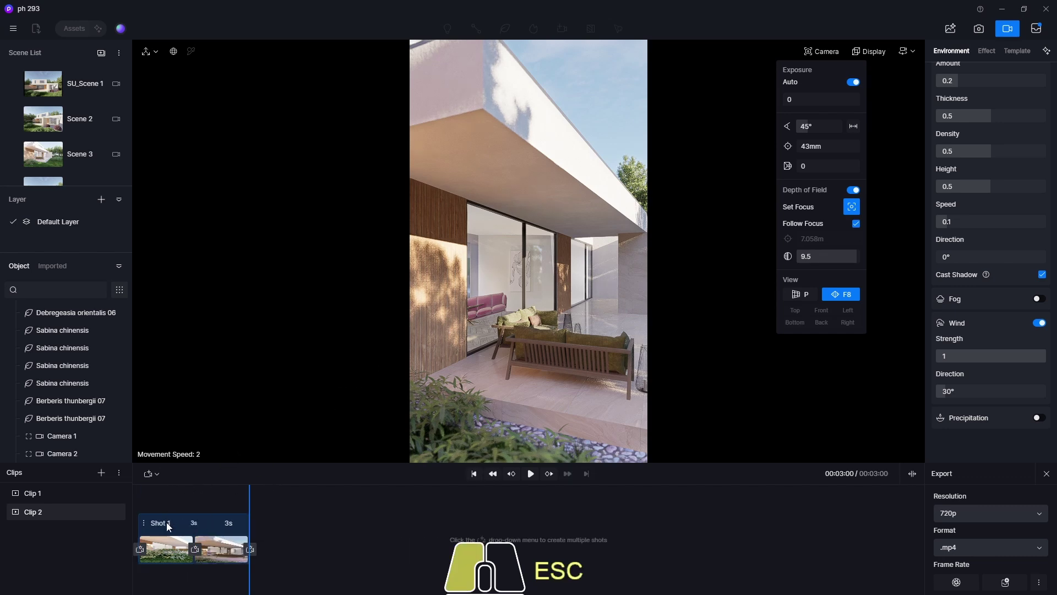
# Set Shot 1's move type to Linear and its duration to 5 s, and preview Clip 2 from the start
pyautogui.click(169, 523)
pyautogui.click(977, 176)
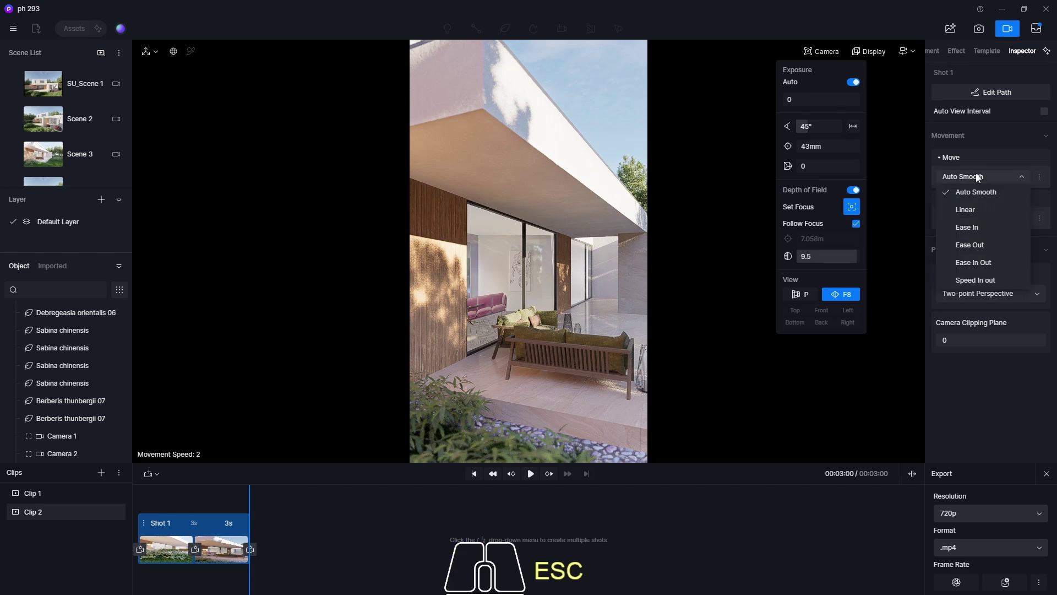
pyautogui.click(966, 209)
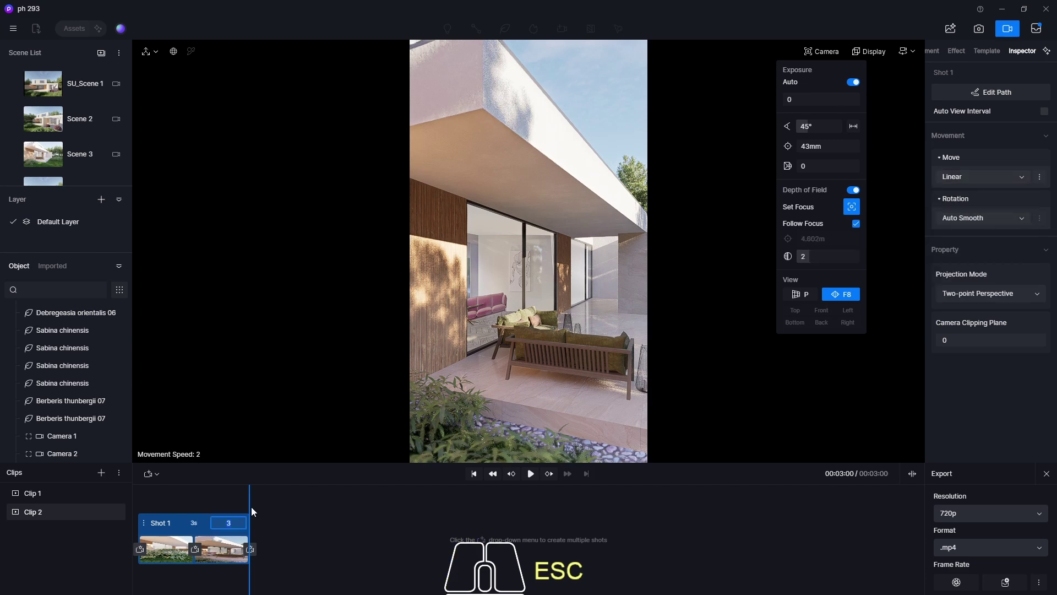
pyautogui.write('5s')
pyautogui.press('Return')
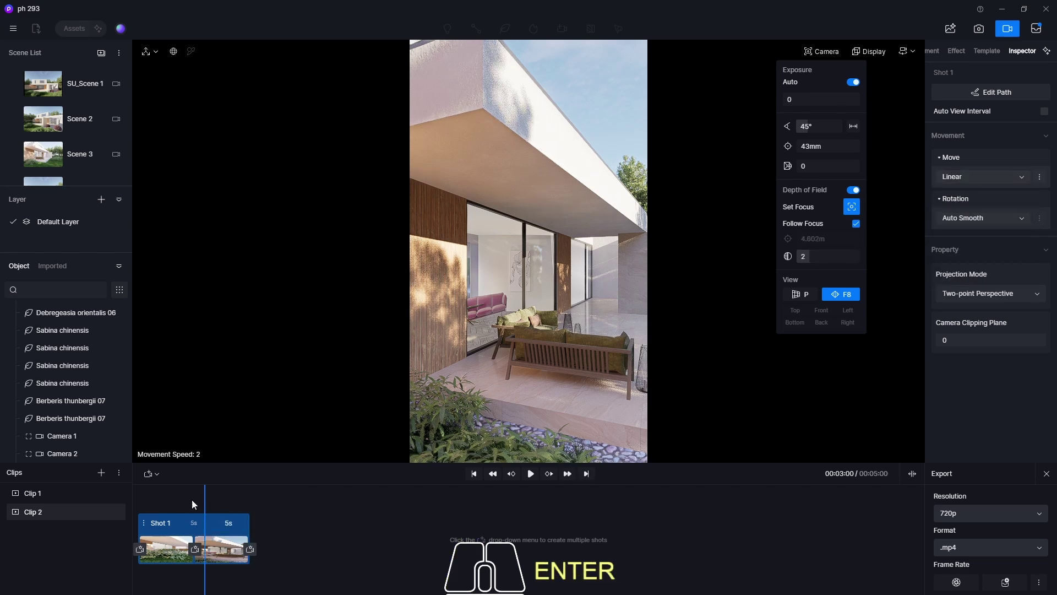
pyautogui.moveTo(205, 500); pyautogui.dragTo(131, 500)
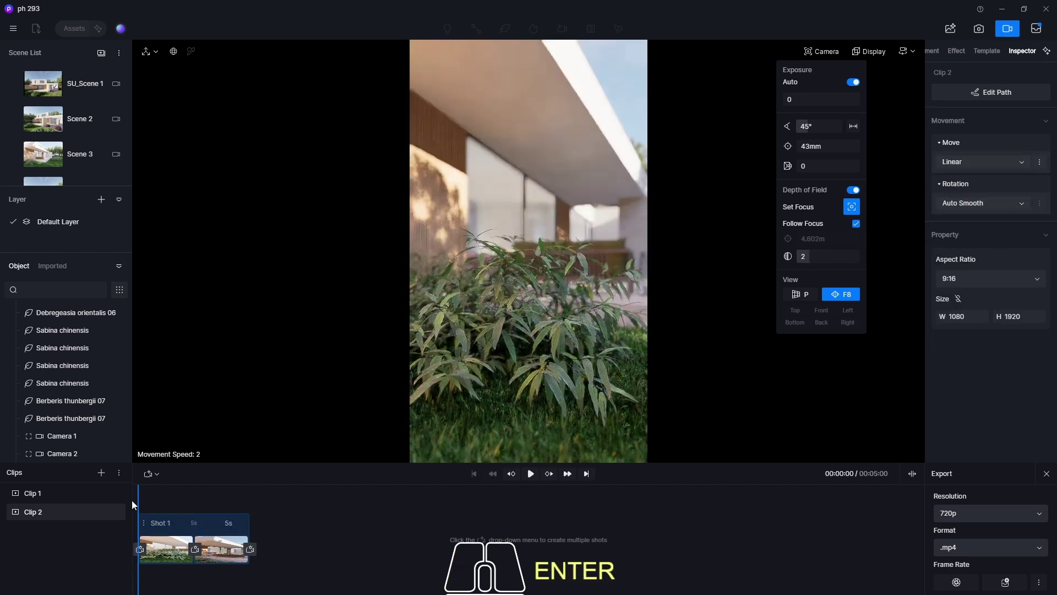
pyautogui.click(531, 474)
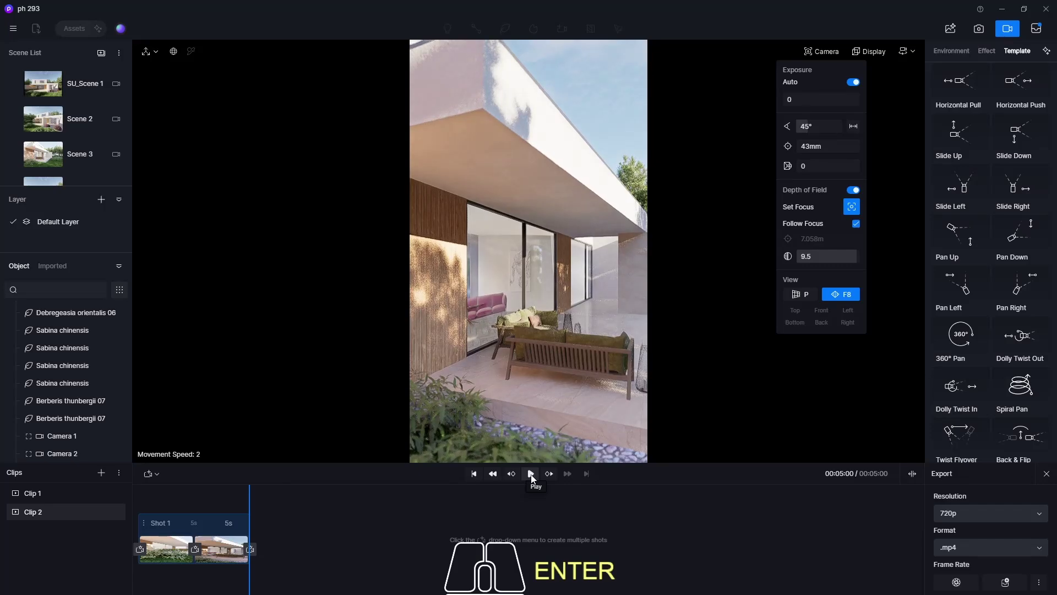
# Leave video mode, open Scene 4, and add a camera object there with a 9:16 aspect ratio
pyautogui.click(1009, 30)
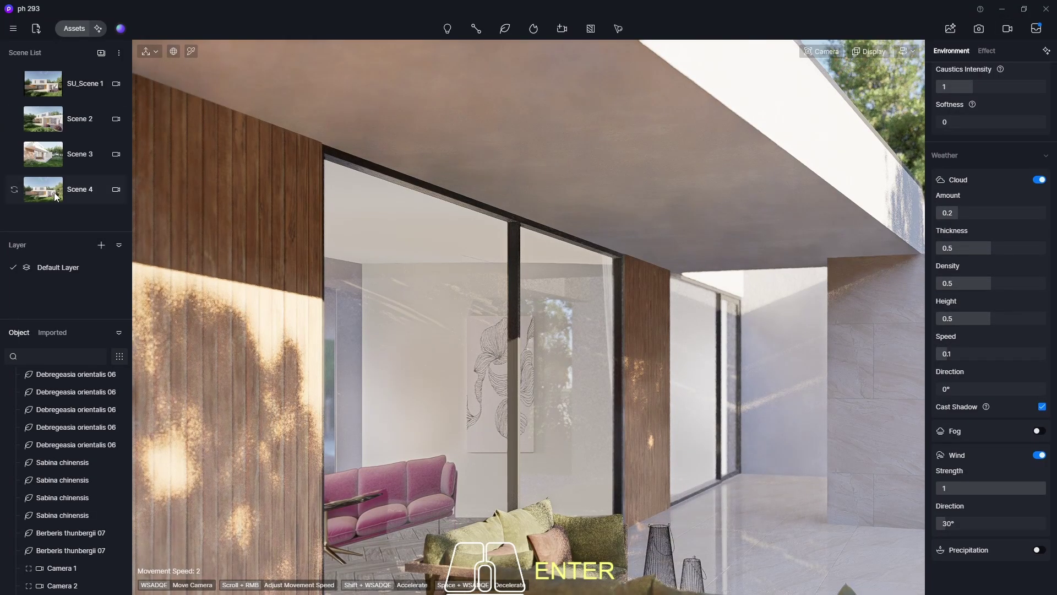
pyautogui.click(54, 198)
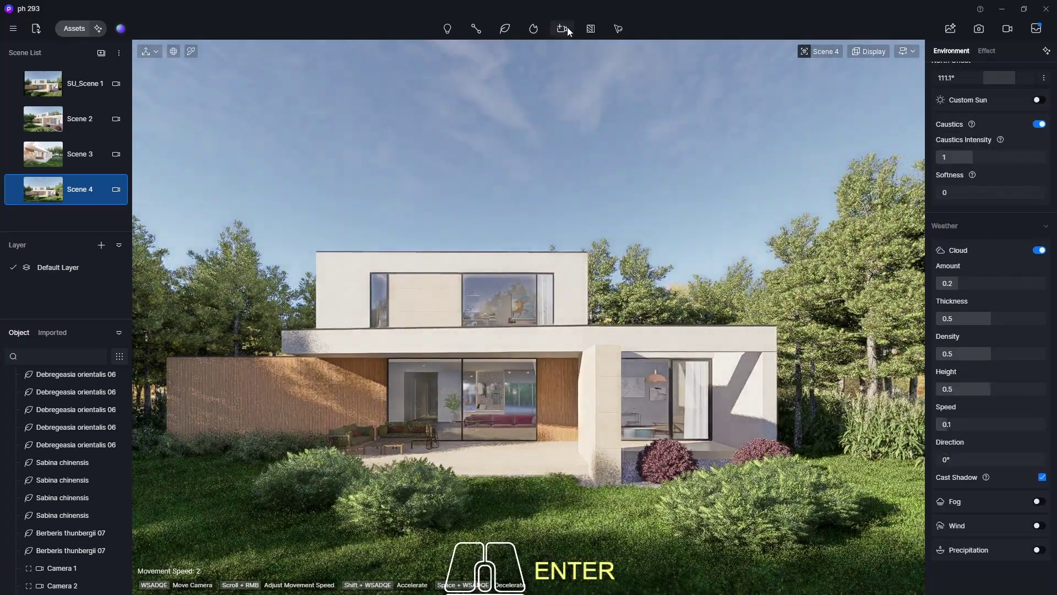
pyautogui.moveTo(567, 31)
pyautogui.click(567, 72)
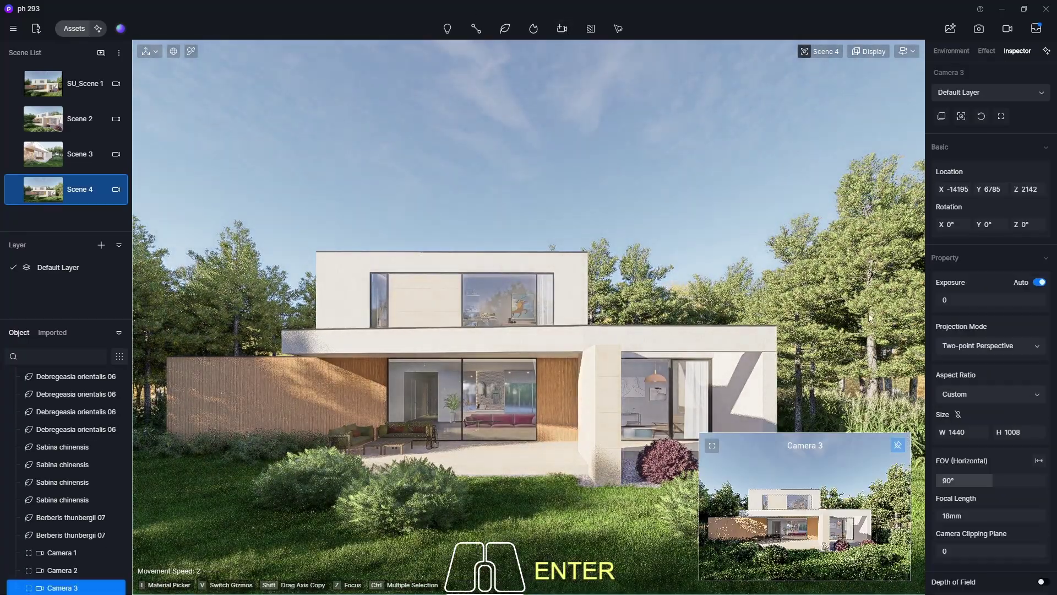
pyautogui.click(966, 391)
pyautogui.click(970, 482)
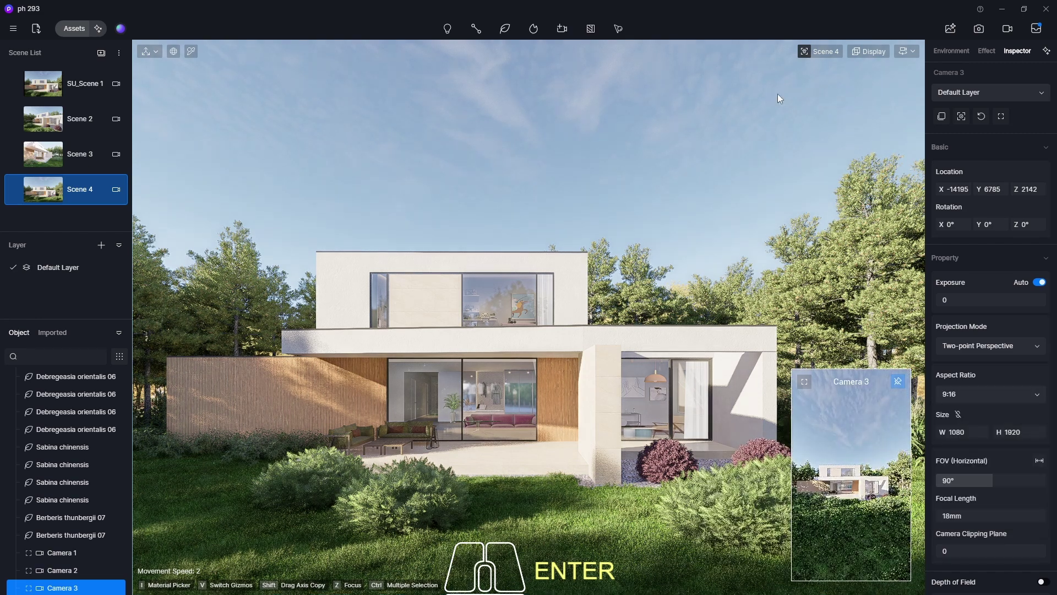
# Create Clip 3 in video mode, start its first shot from the Camera 3 view, and preview it
pyautogui.click(1007, 30)
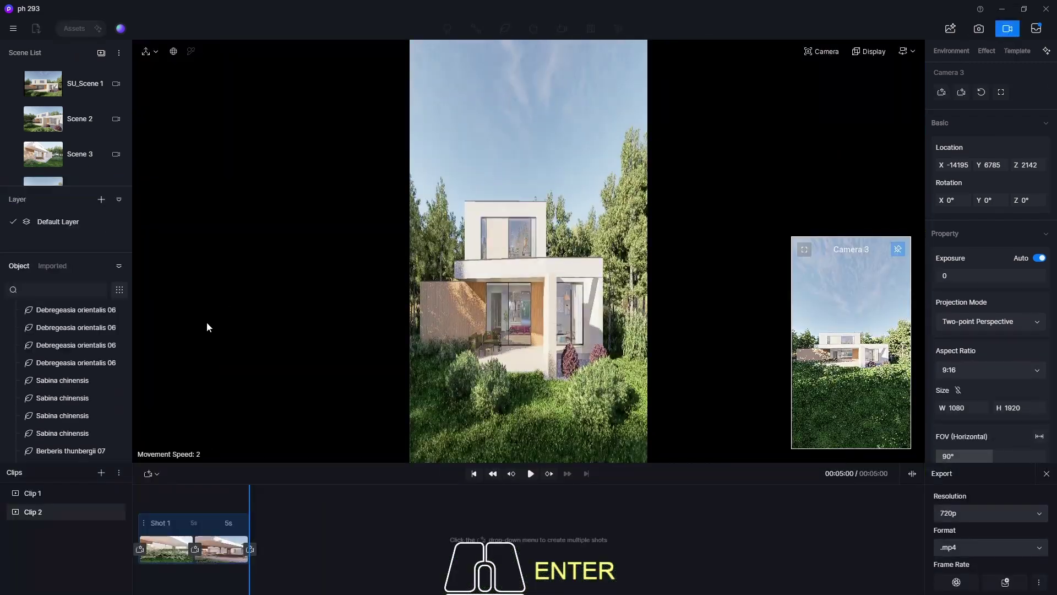
pyautogui.moveTo(127, 424); pyautogui.dragTo(125, 445)
pyautogui.click(124, 444)
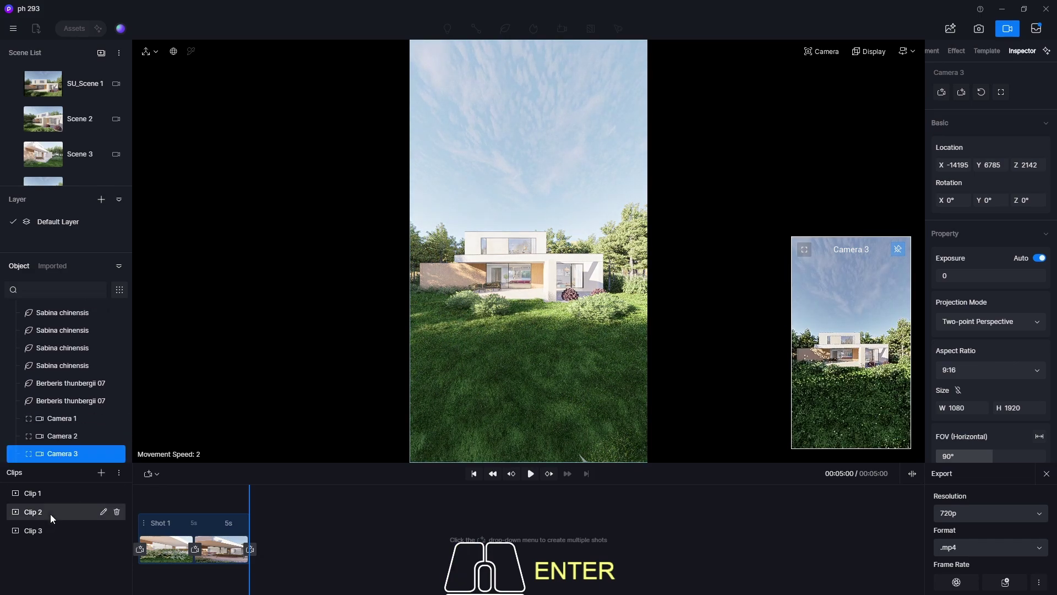
pyautogui.click(47, 530)
pyautogui.click(50, 455)
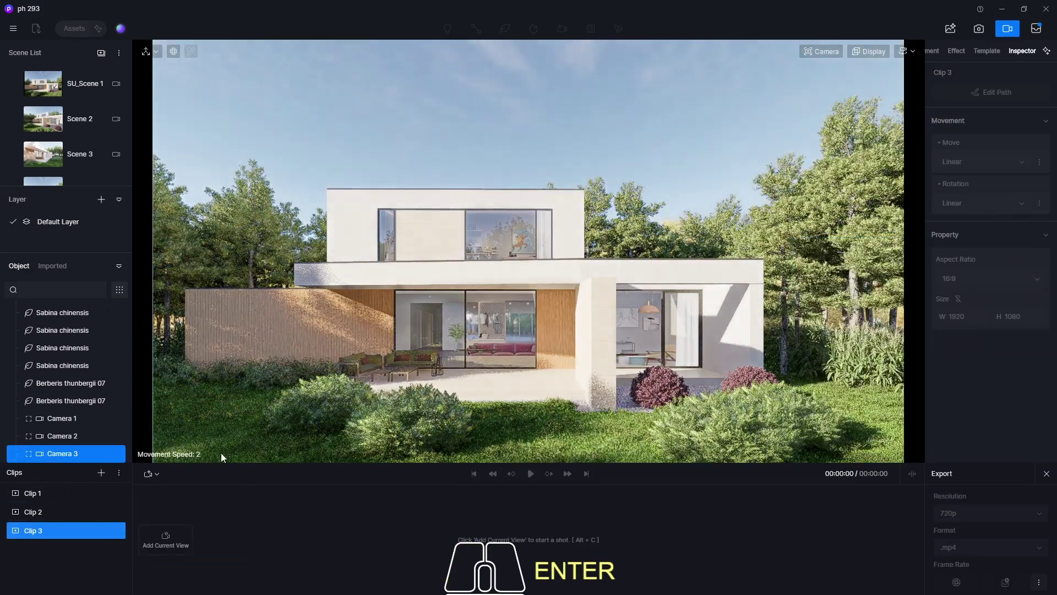
pyautogui.click(148, 474)
pyautogui.click(168, 504)
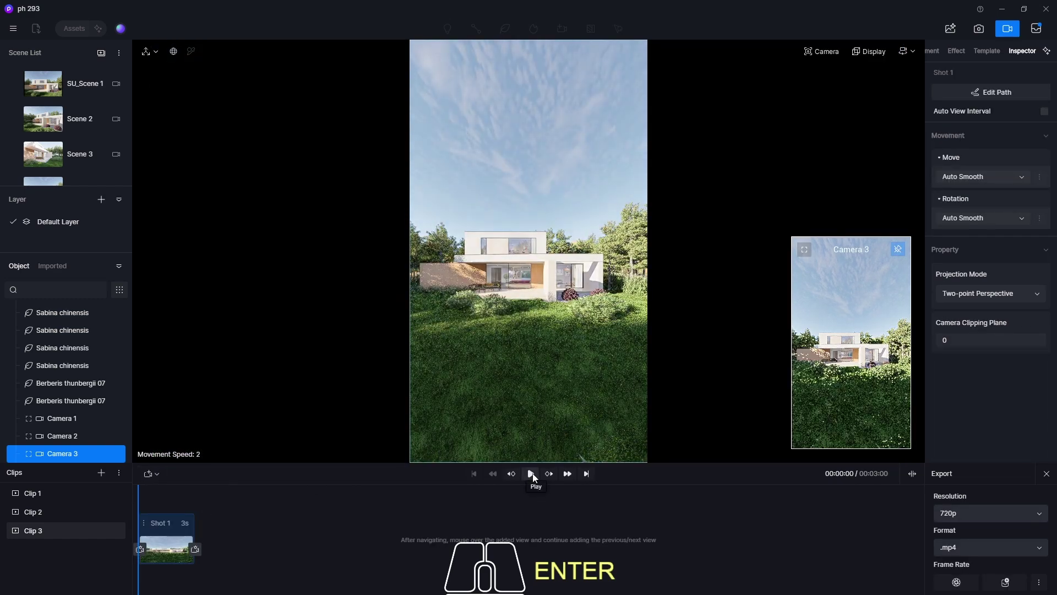
pyautogui.click(530, 474)
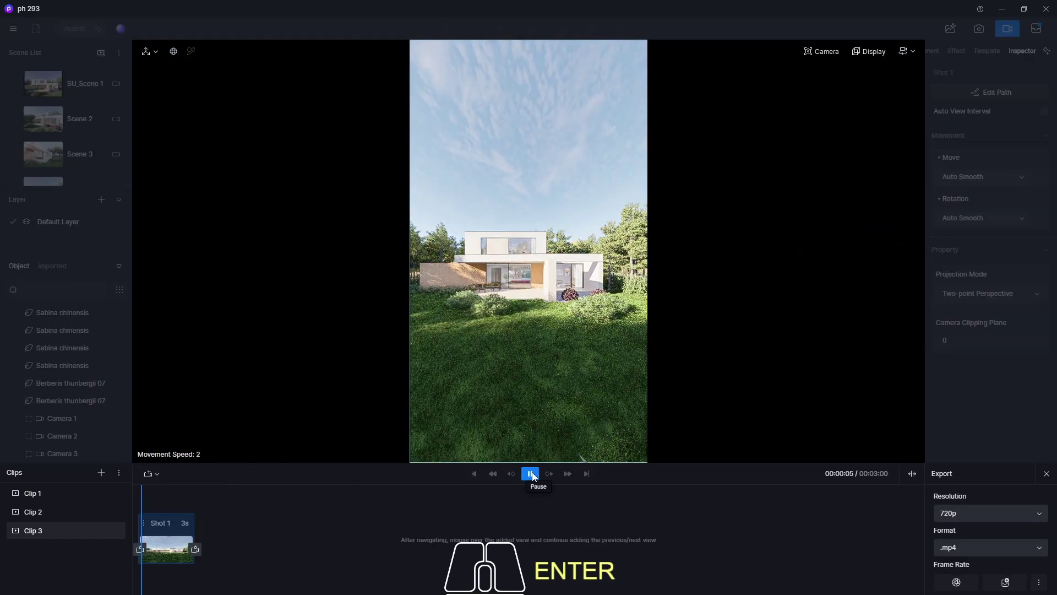
# Set the field of view to 45° and pan the camera to frame the house's right end behind the shrubs
pyautogui.click(822, 51)
pyautogui.click(818, 128)
pyautogui.write('45')
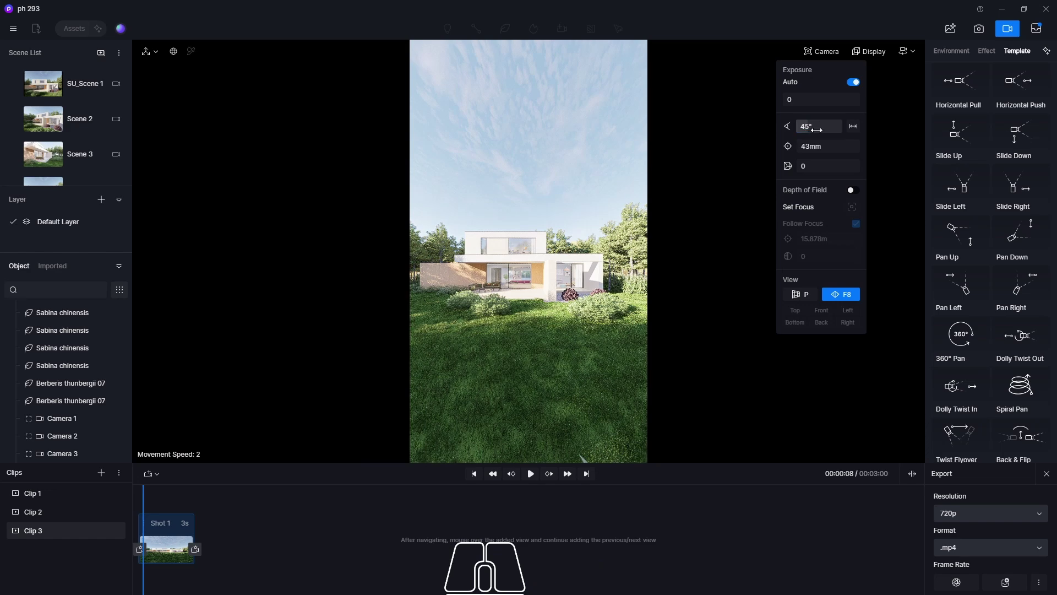
pyautogui.press('Return')
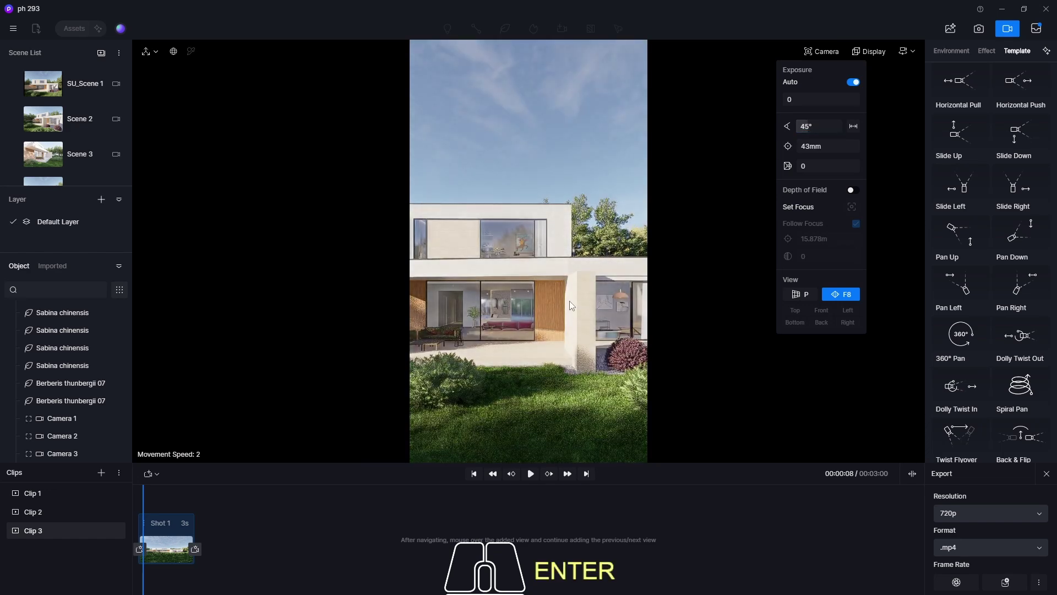
pyautogui.moveTo(546, 309); pyautogui.dragTo(669, 297, button='middle')
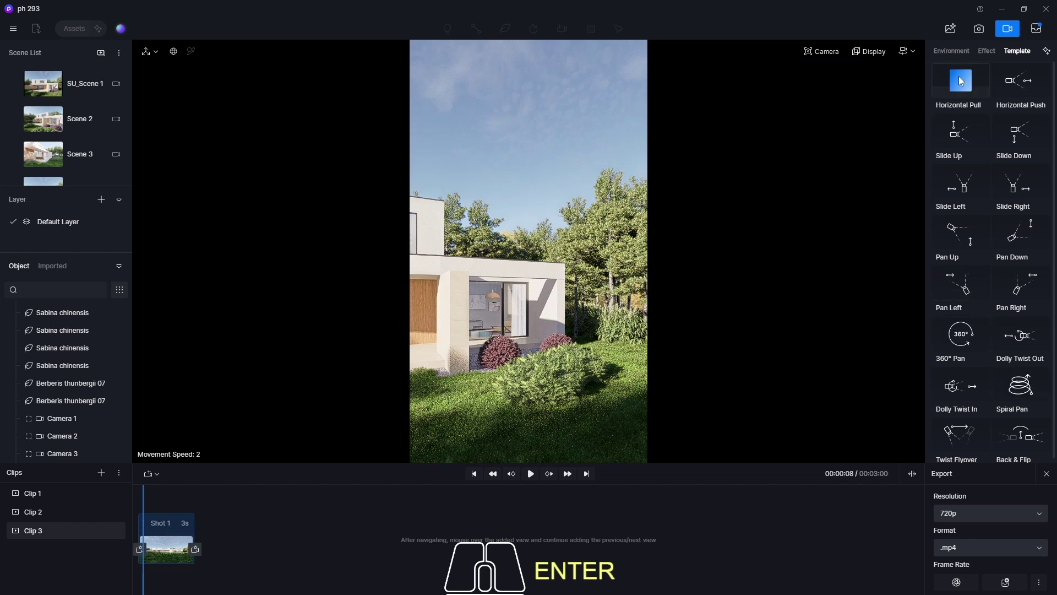
# Turn on wind for the Clip 3 view with strength 1
pyautogui.click(951, 53)
pyautogui.scroll(-5, 1024, 330)
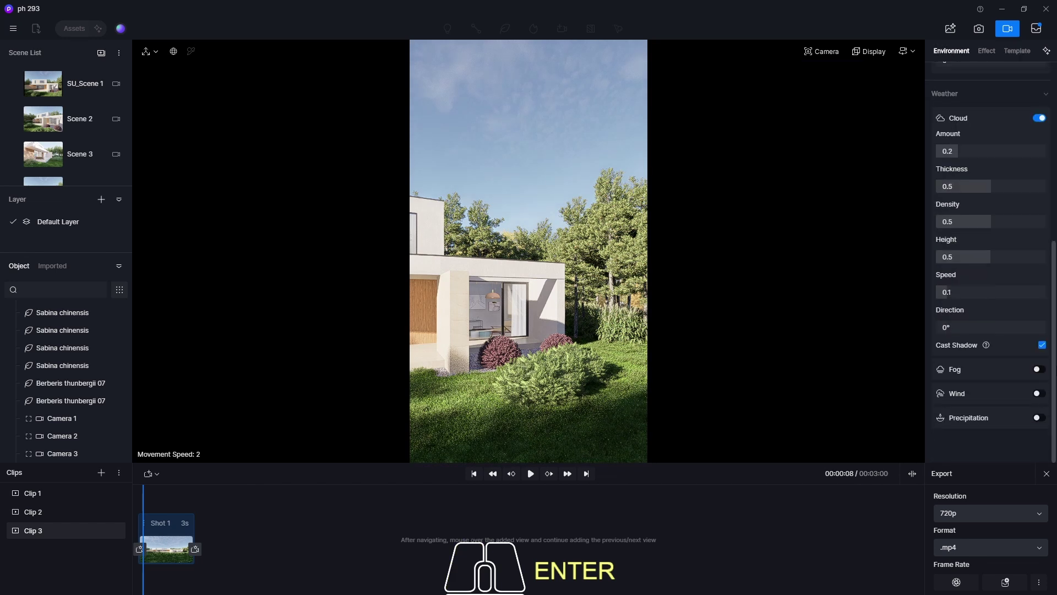
pyautogui.click(1043, 395)
pyautogui.click(970, 425)
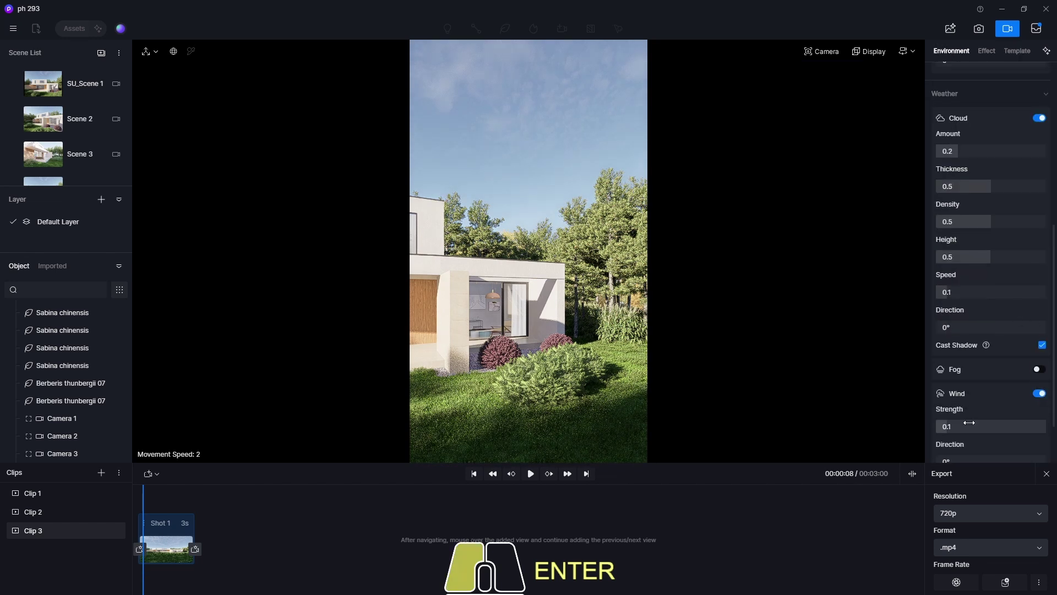
pyautogui.write('1')
pyautogui.press('Return')
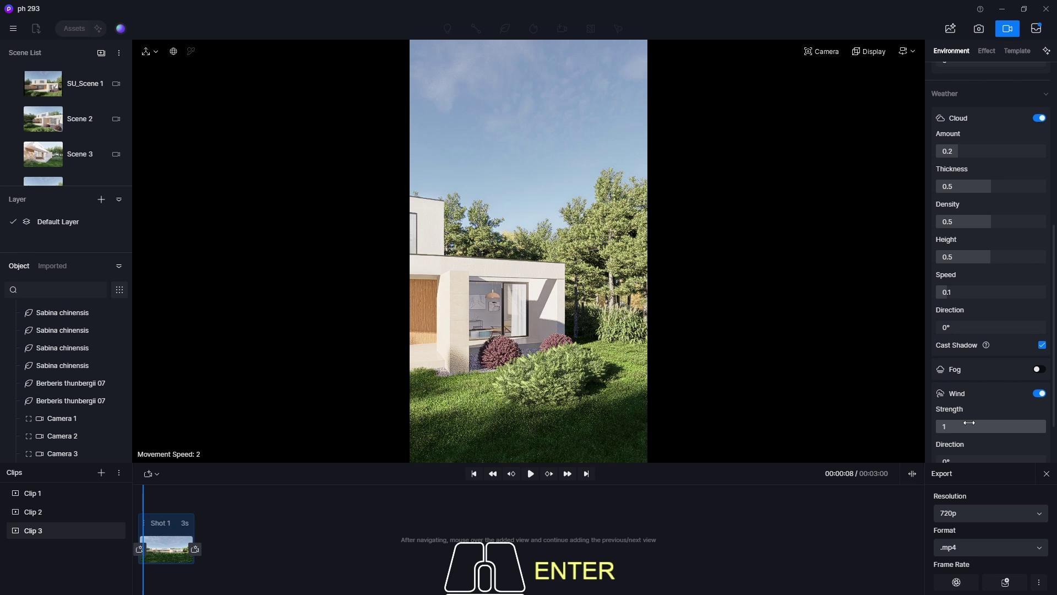
# Set the wind direction for the Clip 3 view to 30°
pyautogui.scroll(-2, 969, 422)
pyautogui.click(963, 392)
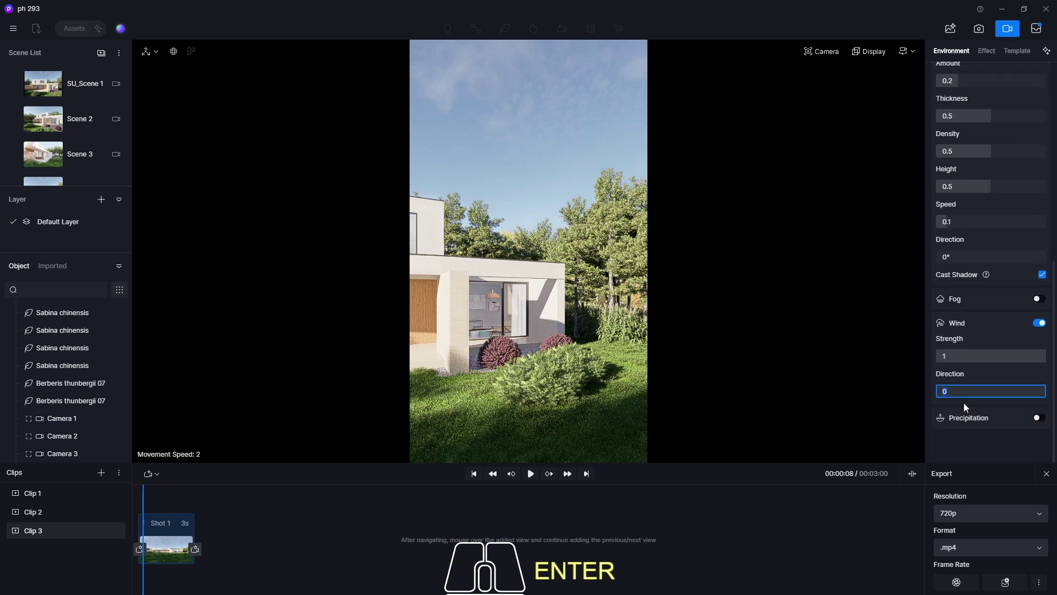
pyautogui.write('30')
pyautogui.press('Return')
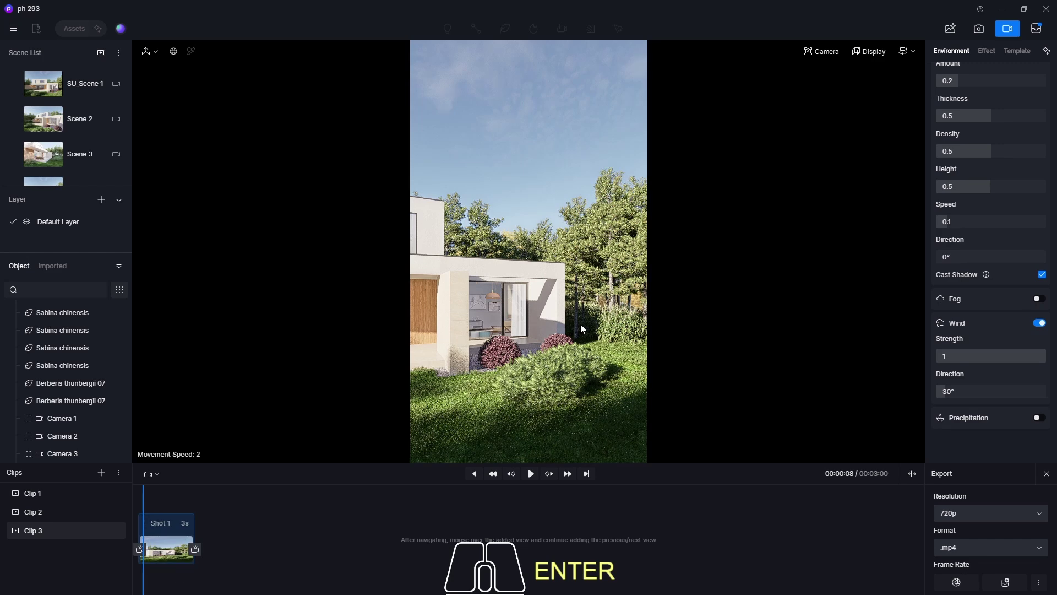
# Add a second view to Clip 3's Shot 1, framing the house's brick-wall and terrace end, and set the shot duration to 5 s
pyautogui.moveTo(580, 324); pyautogui.dragTo(334, 306, button='middle')
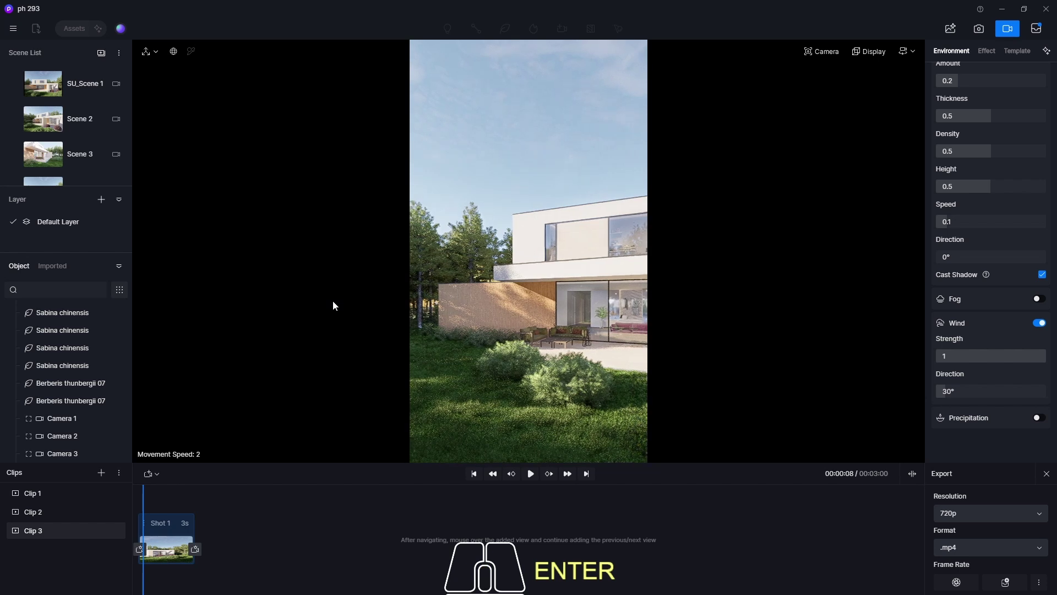
pyautogui.click(195, 549)
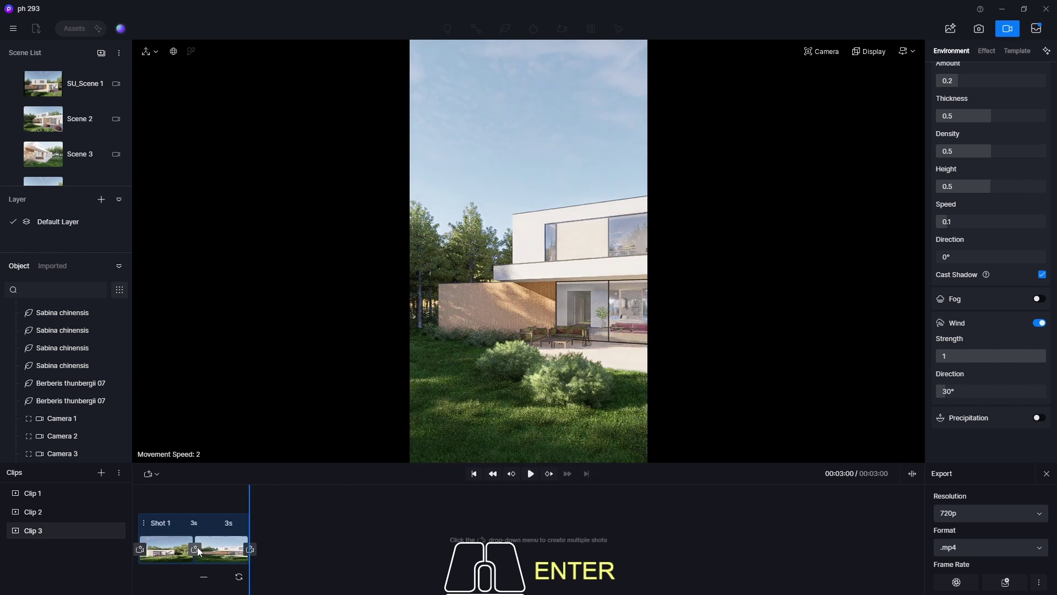
pyautogui.doubleClick(236, 522)
pyautogui.write('5')
pyautogui.press('Return')
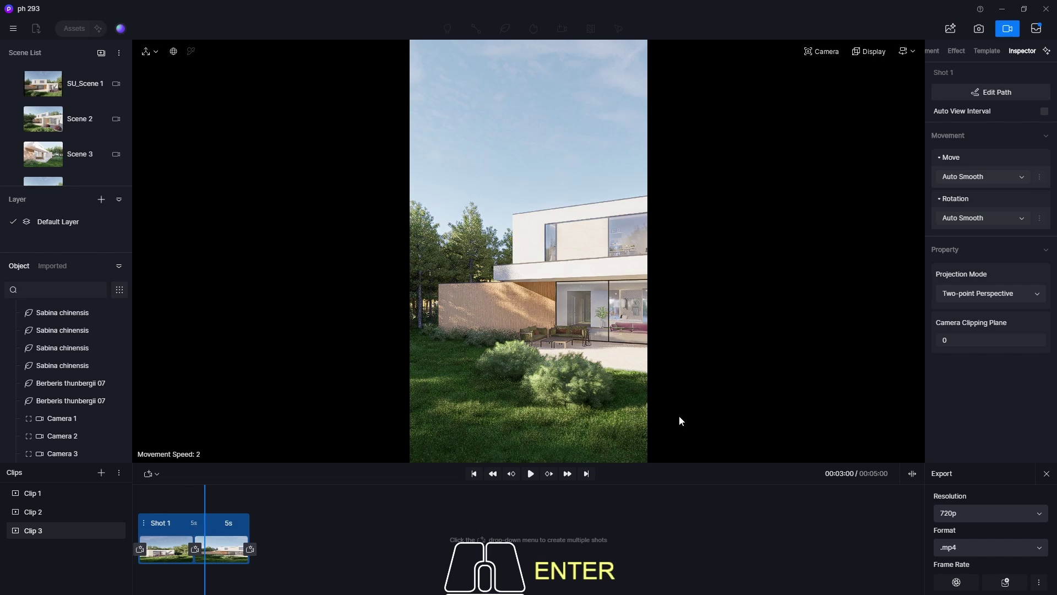
# Set Shot 1's rotation movement to Linear and preview Clip 3 from the start
pyautogui.click(972, 219)
pyautogui.click(968, 256)
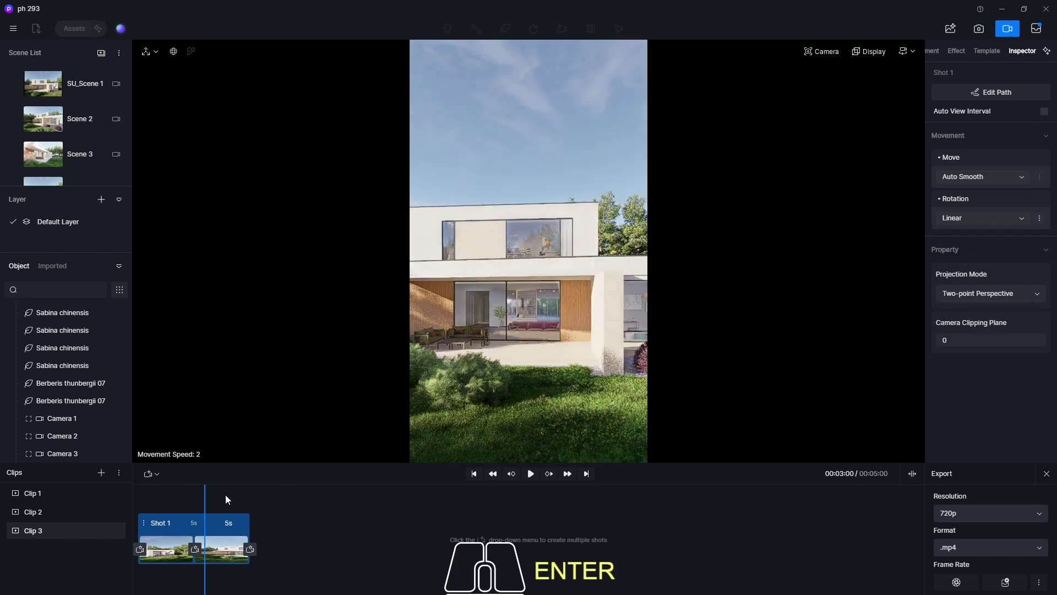
pyautogui.moveTo(205, 501); pyautogui.dragTo(138, 500)
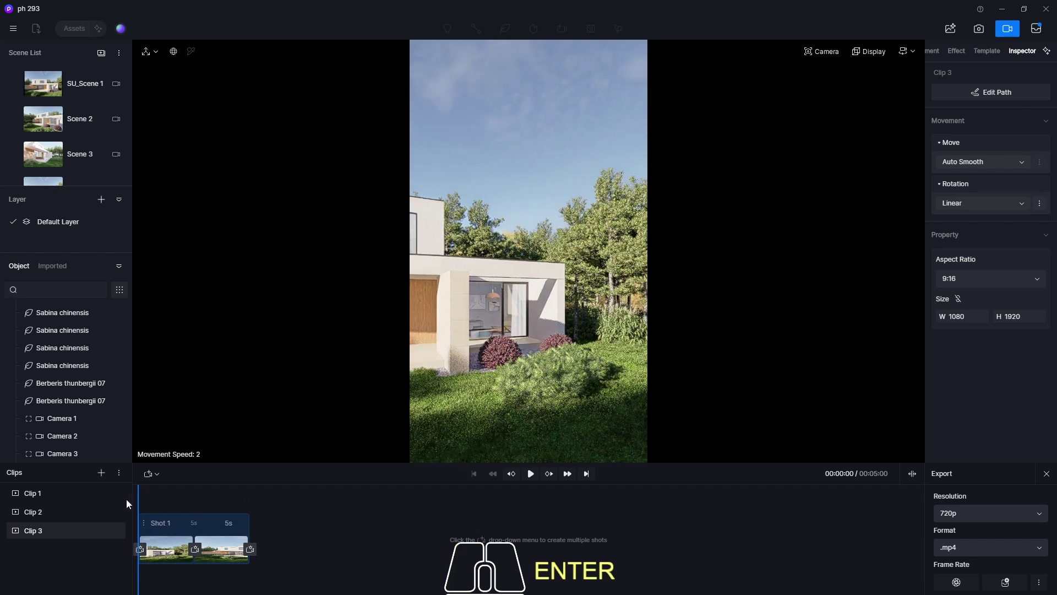
pyautogui.click(527, 475)
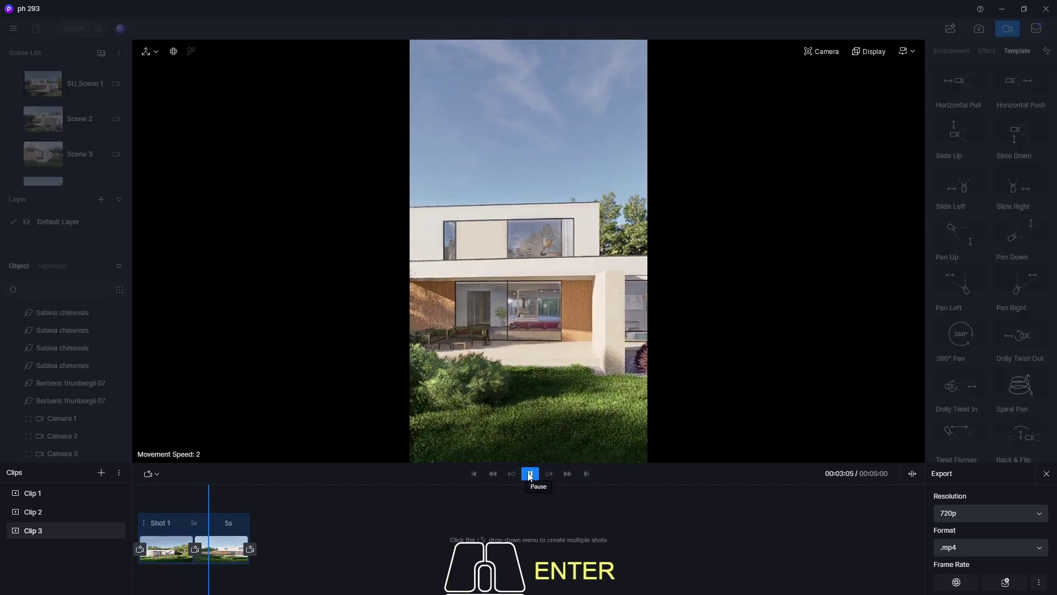
# Play back Clip 1, Clip 2 and Clip 3, and check the environment settings of Clip 2's first view
pyautogui.click(32, 495)
pyautogui.click(529, 474)
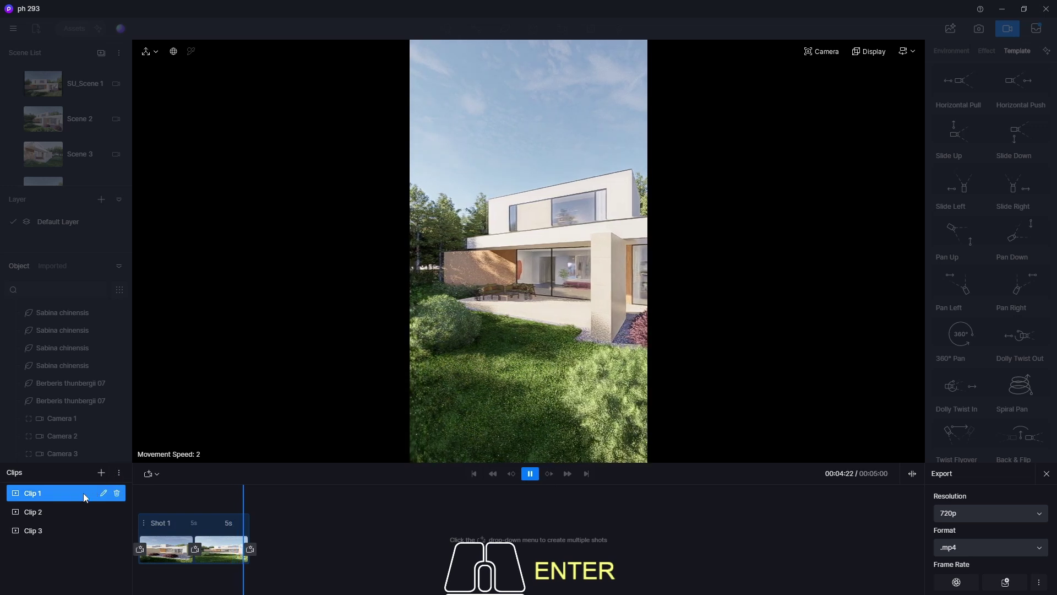
pyautogui.click(33, 512)
pyautogui.click(530, 475)
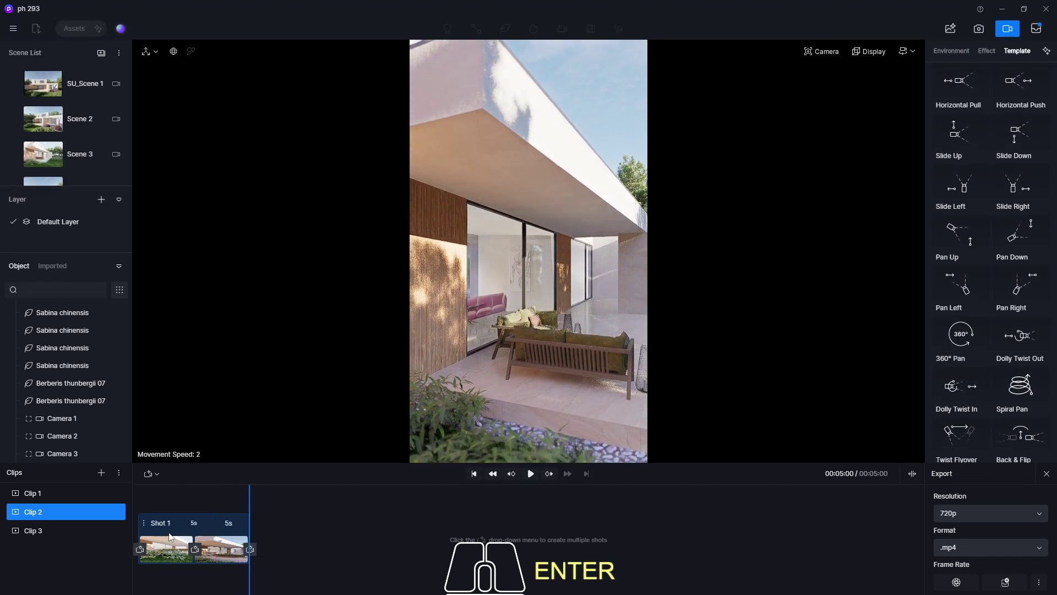
pyautogui.click(169, 550)
pyautogui.click(934, 52)
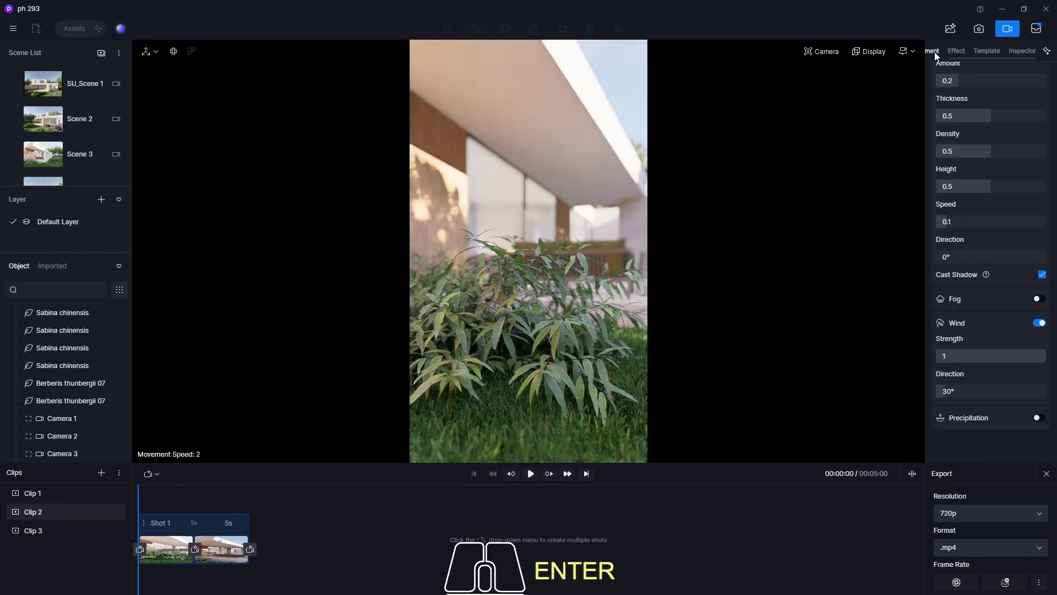
pyautogui.click(30, 534)
pyautogui.click(530, 475)
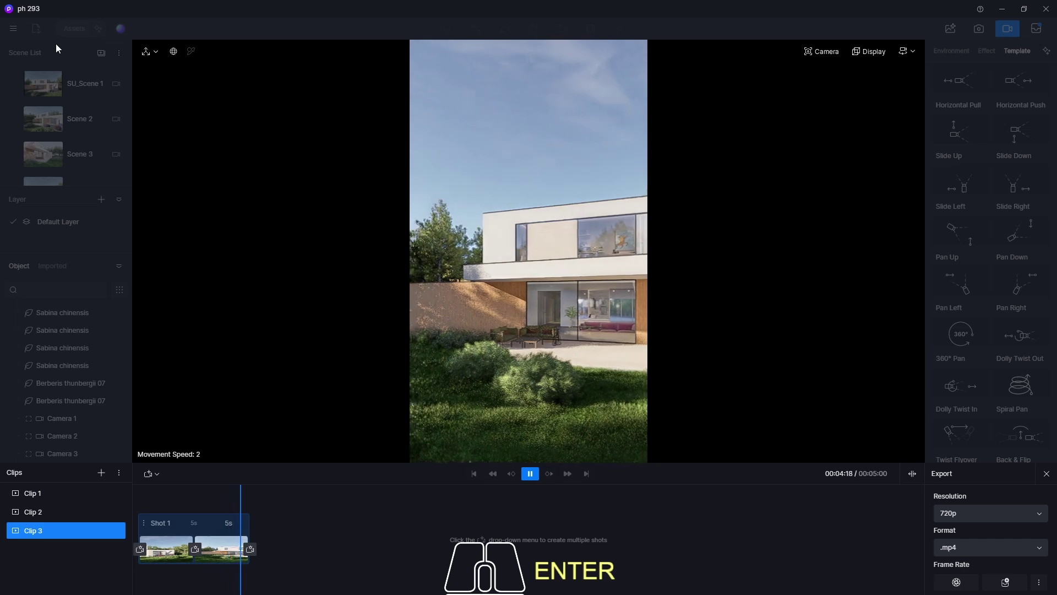
# Save the project
pyautogui.click(13, 28)
pyautogui.moveTo(108, 53)
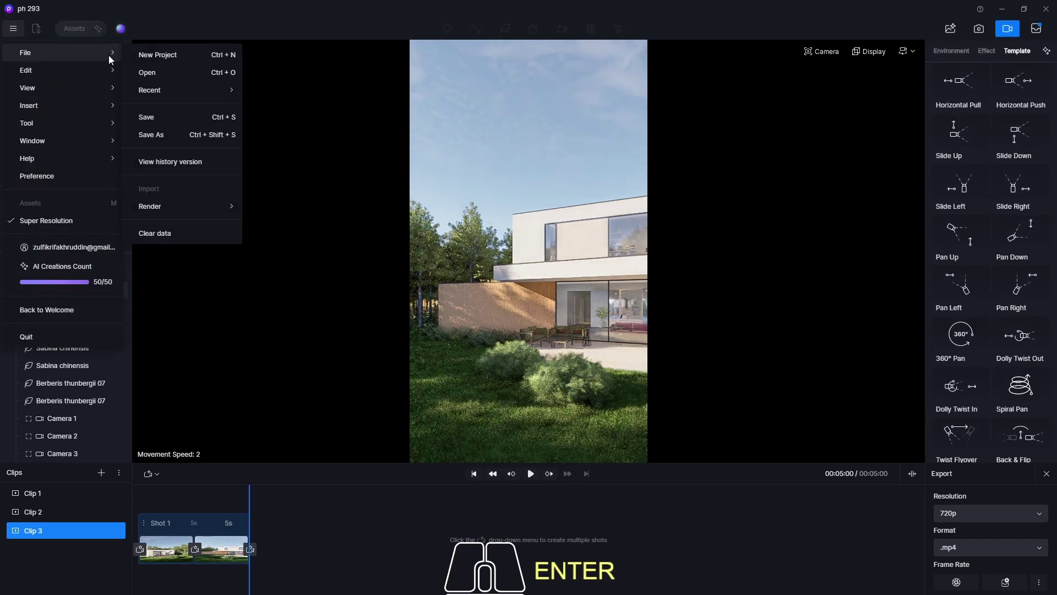
pyautogui.click(154, 117)
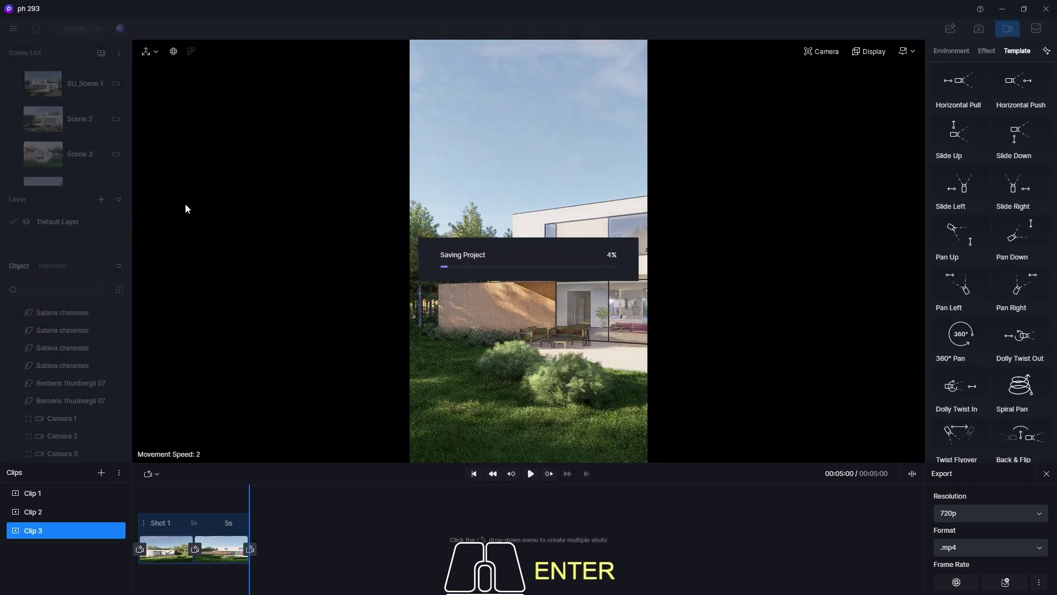
# Set Clip 1's export resolution to 1080p and add the clip to the render queue
pyautogui.click(40, 490)
pyautogui.click(976, 512)
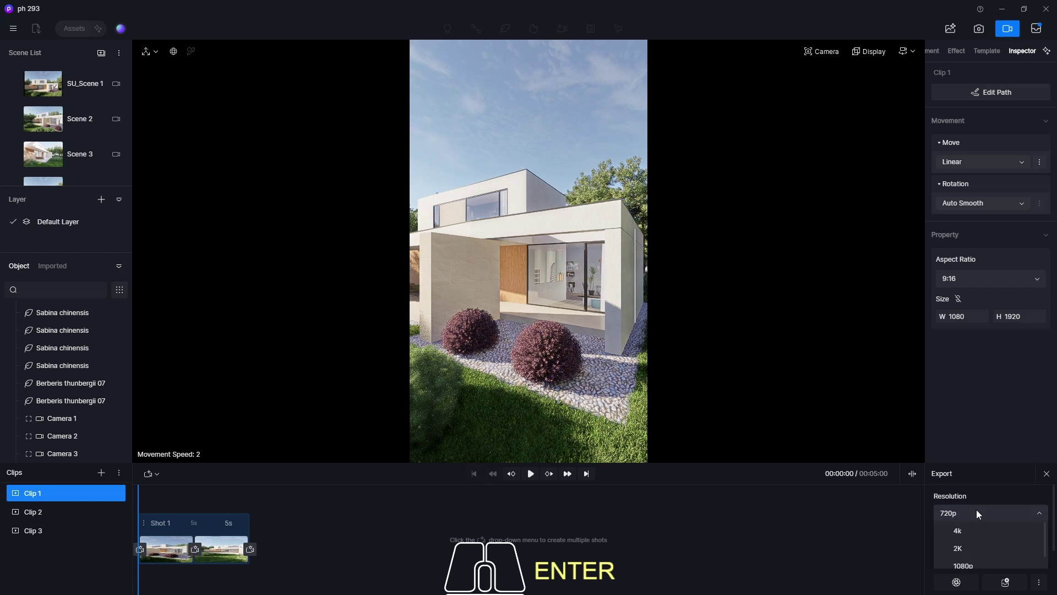
pyautogui.click(966, 565)
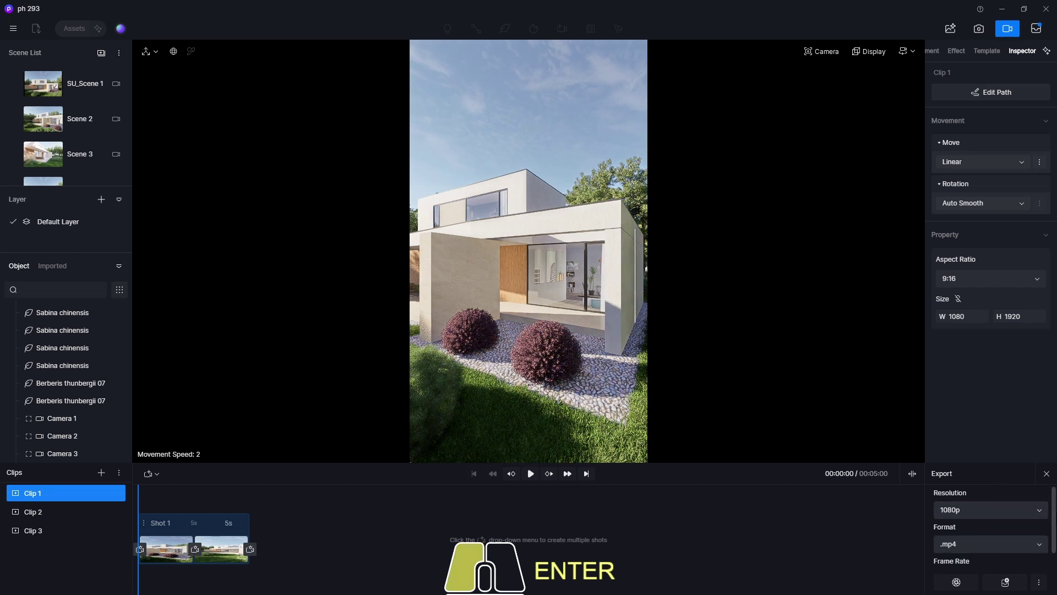
pyautogui.scroll(-1, 991, 528)
pyautogui.click(1005, 582)
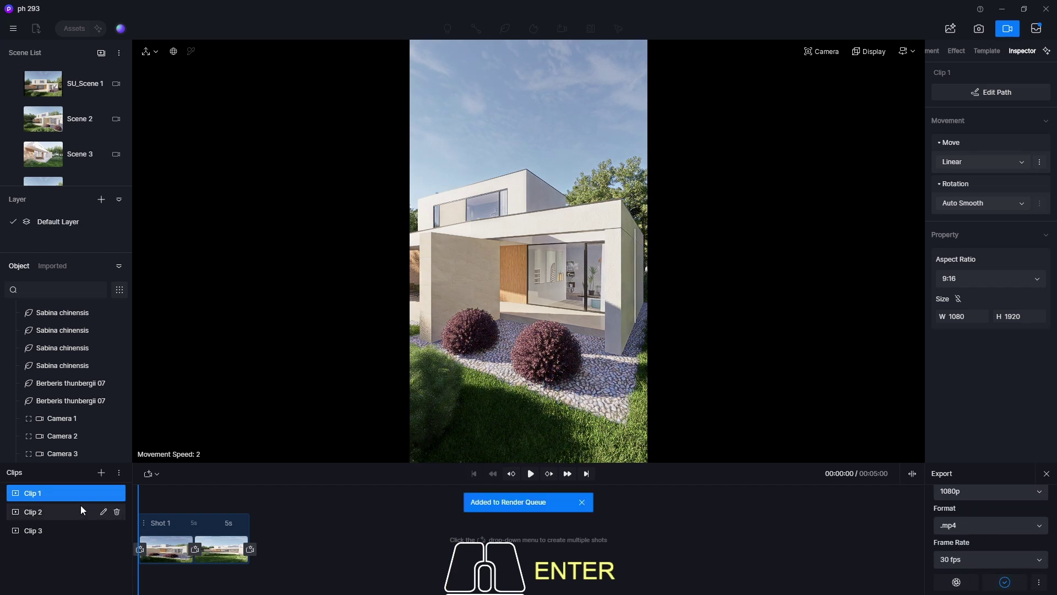
# Add Clip 2 and Clip 3 to the render queue as 1080p .mp4 videos at 30 fps
pyautogui.click(68, 511)
pyautogui.scroll(1, 1054, 515)
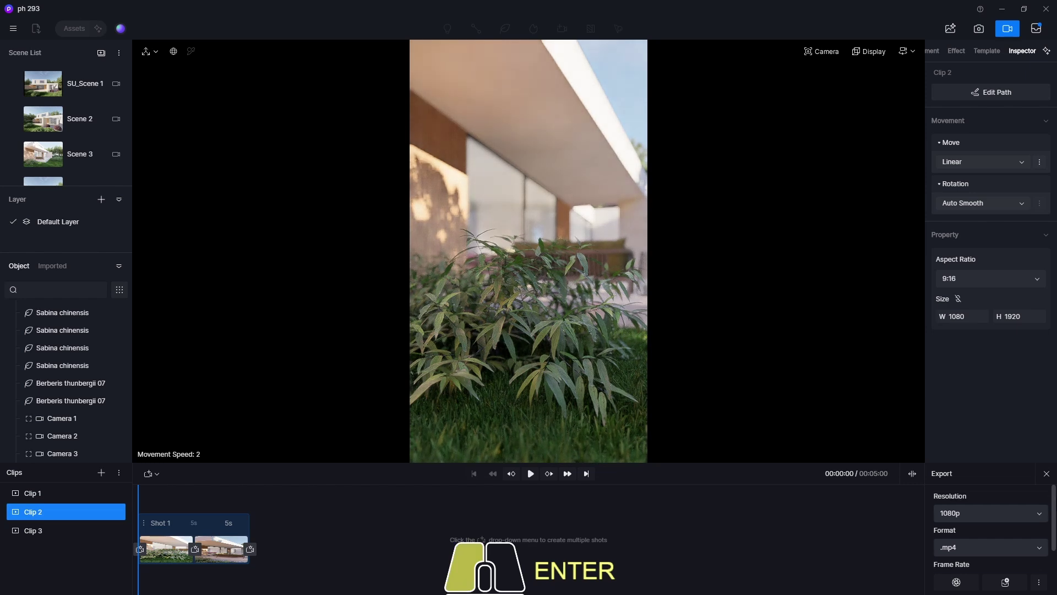
pyautogui.scroll(-1, 1054, 515)
pyautogui.click(1010, 581)
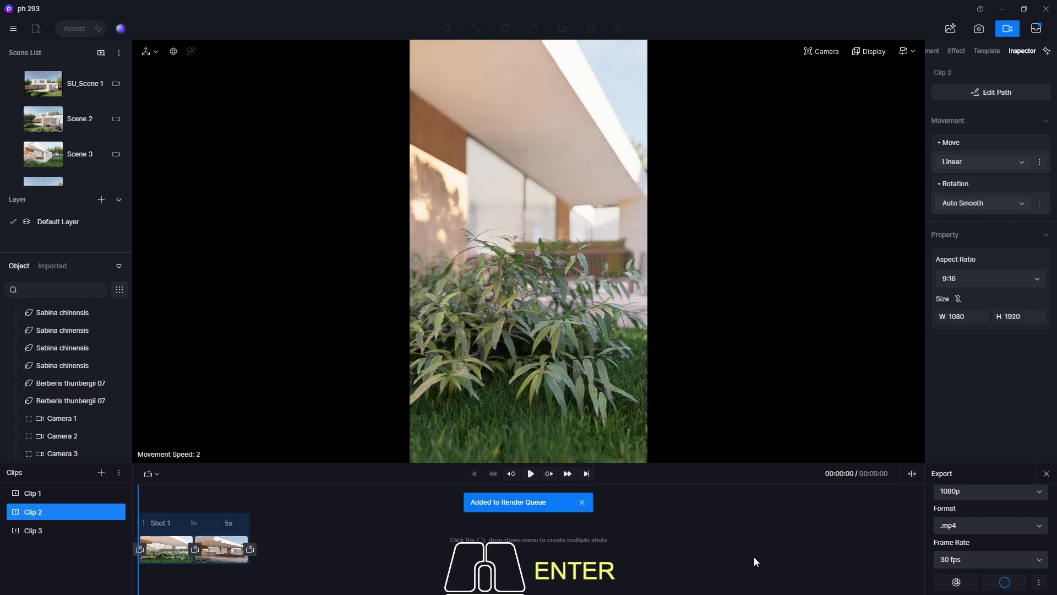
pyautogui.click(34, 530)
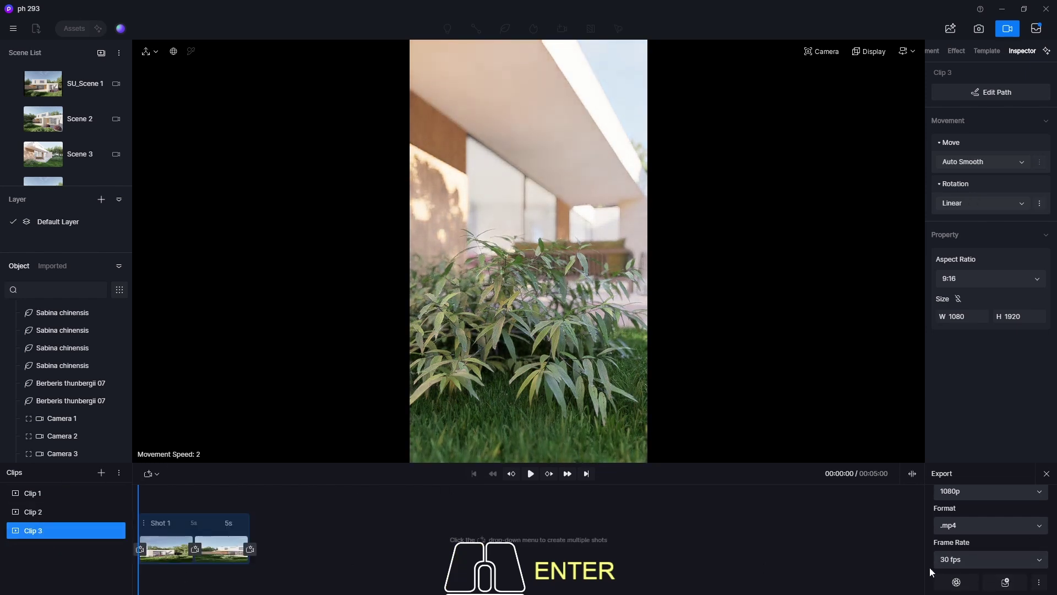
pyautogui.scroll(-1, 991, 529)
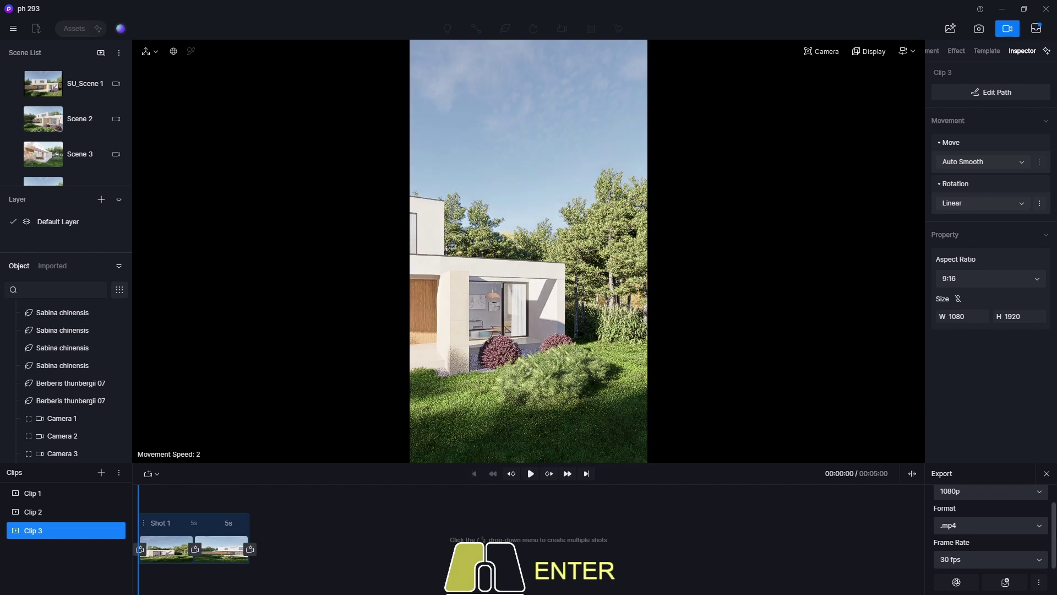
pyautogui.click(1005, 582)
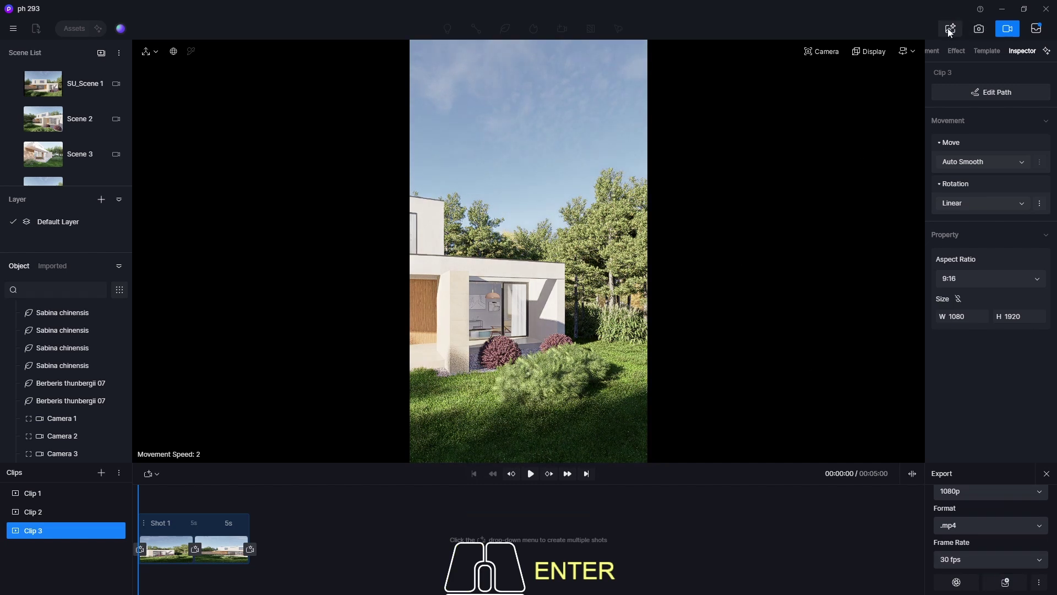
# Render Clip 1, Clip 2 and Clip 3 from the render queue with auto-close after rendering enabled
pyautogui.click(1034, 29)
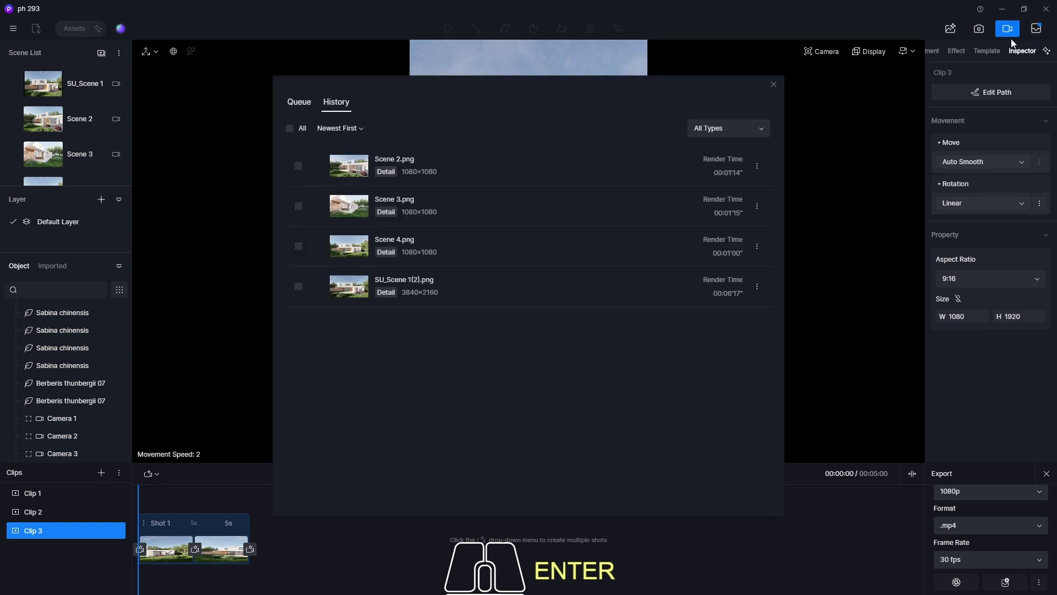
pyautogui.click(300, 104)
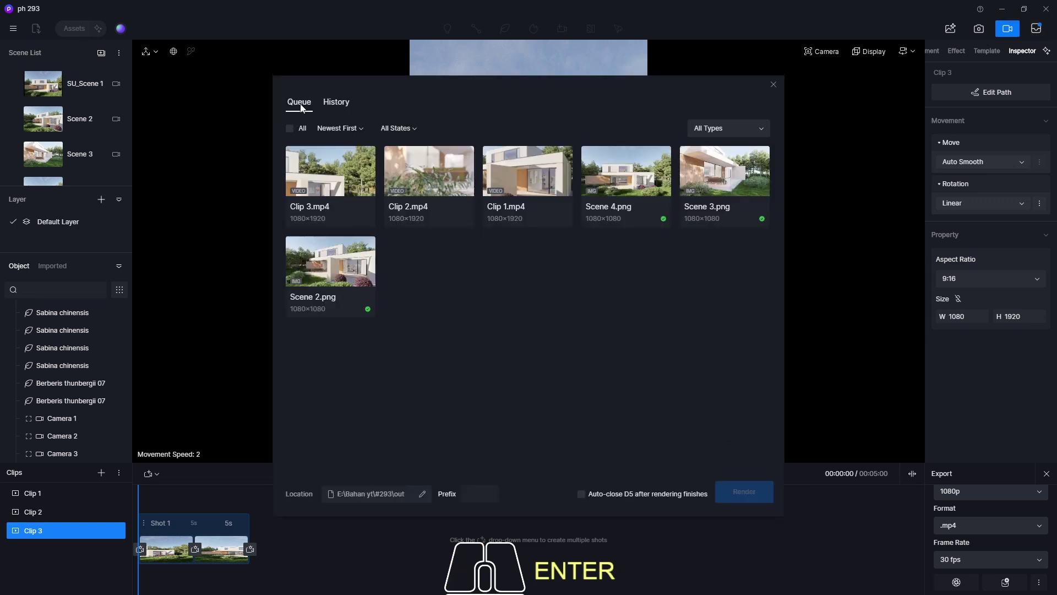
pyautogui.click(367, 154)
pyautogui.click(466, 154)
pyautogui.click(527, 165)
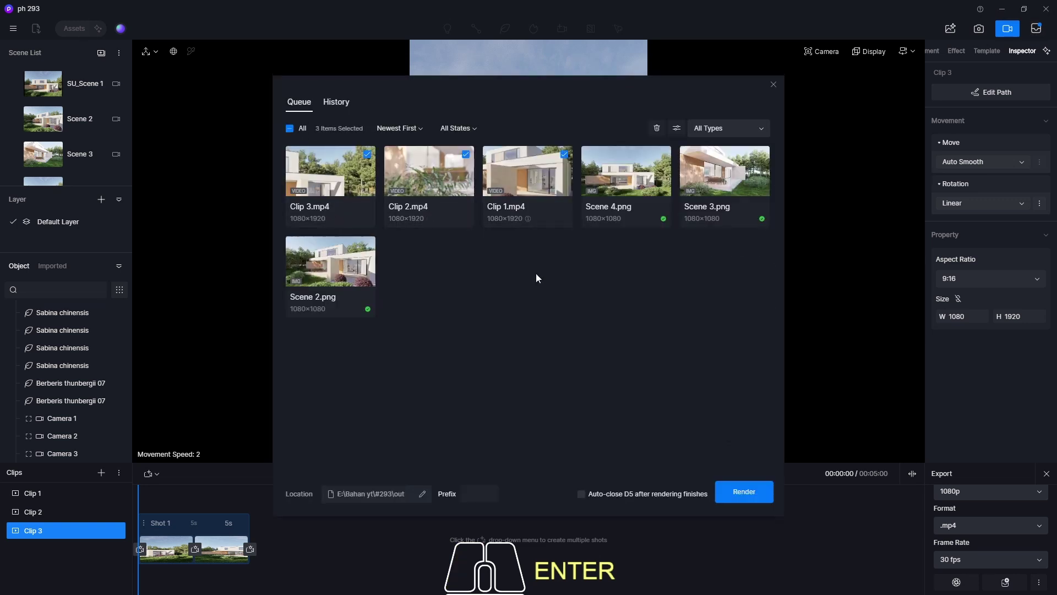
pyautogui.click(658, 499)
pyautogui.click(745, 492)
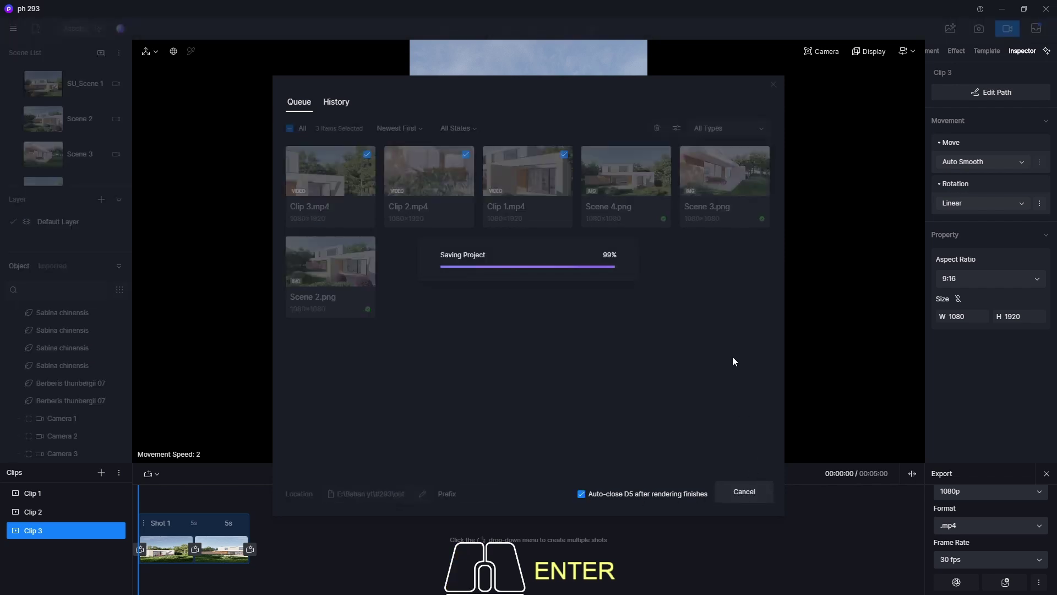